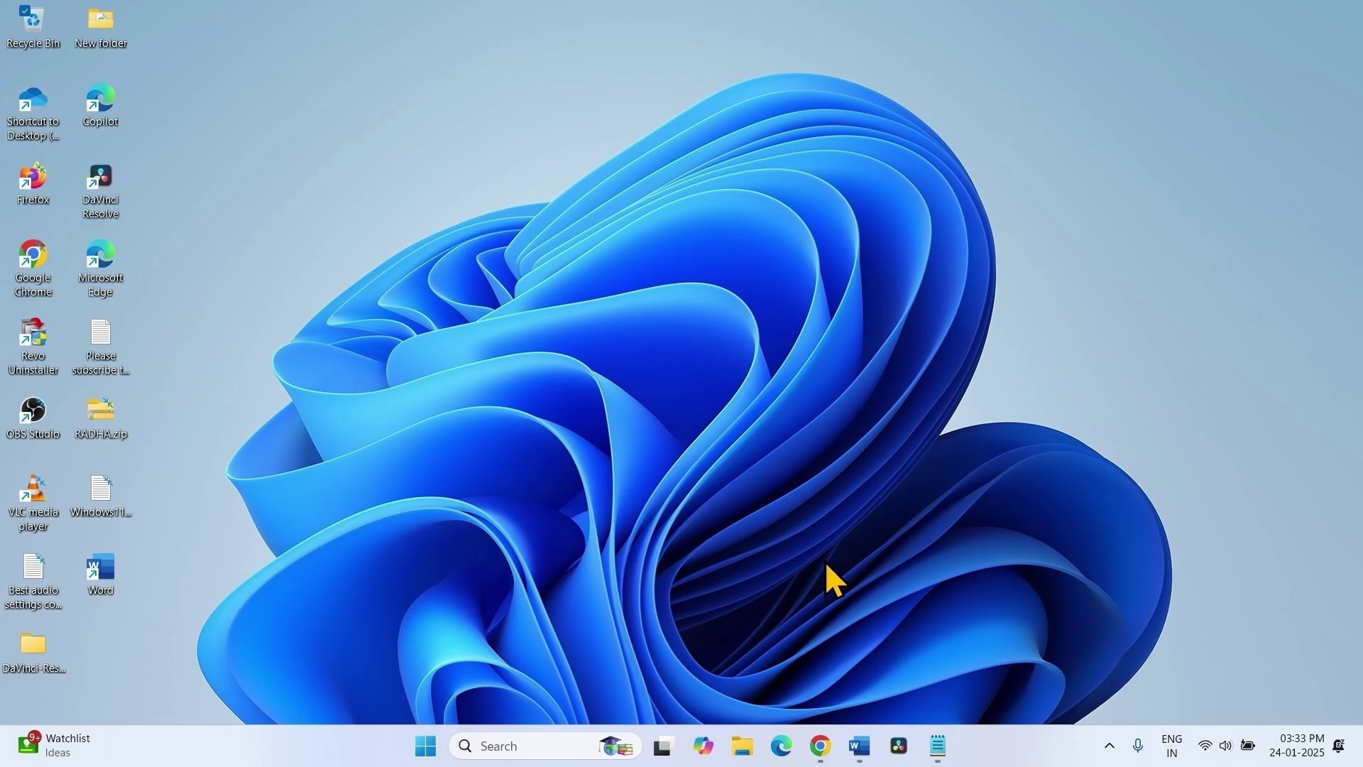
- Open Device Manager, expand Display adapters and select AMD Radeon(TM) Graphics
right_click(426, 746)
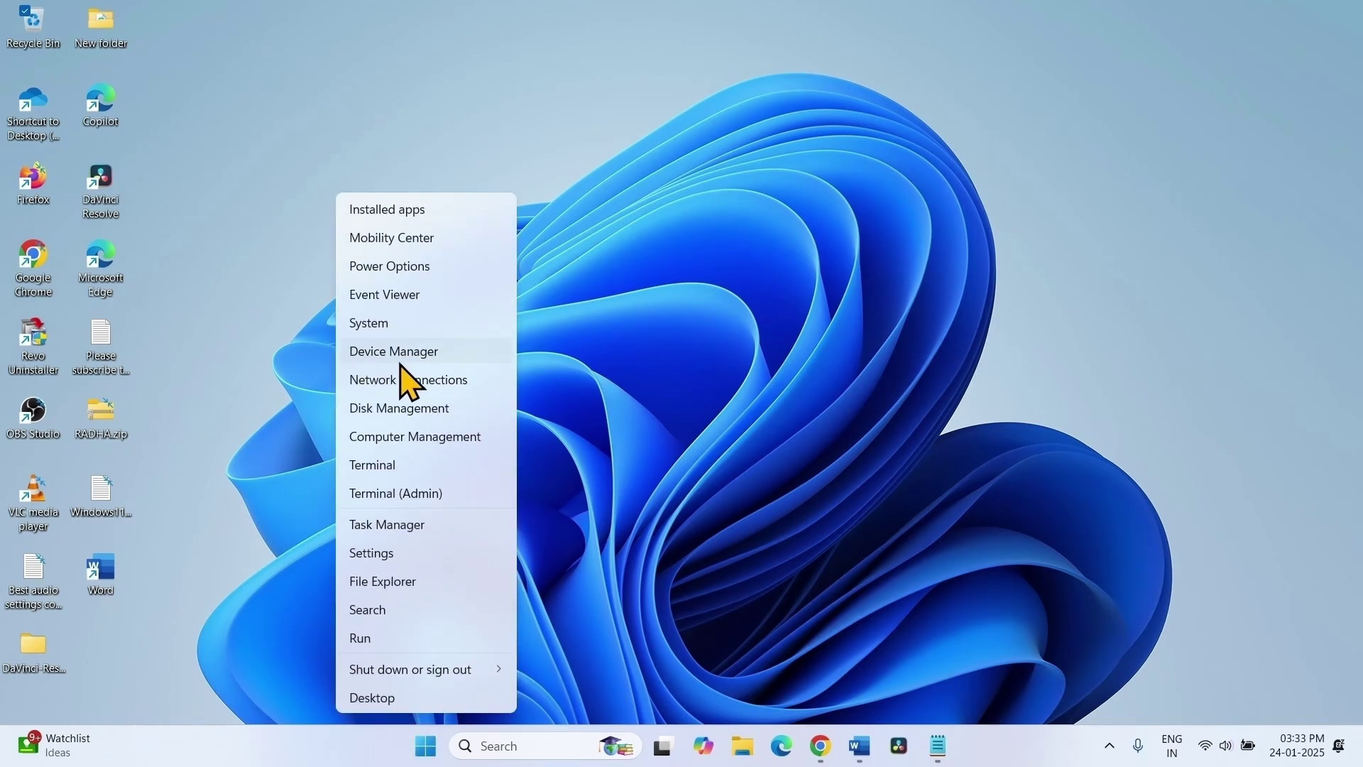
click(424, 360)
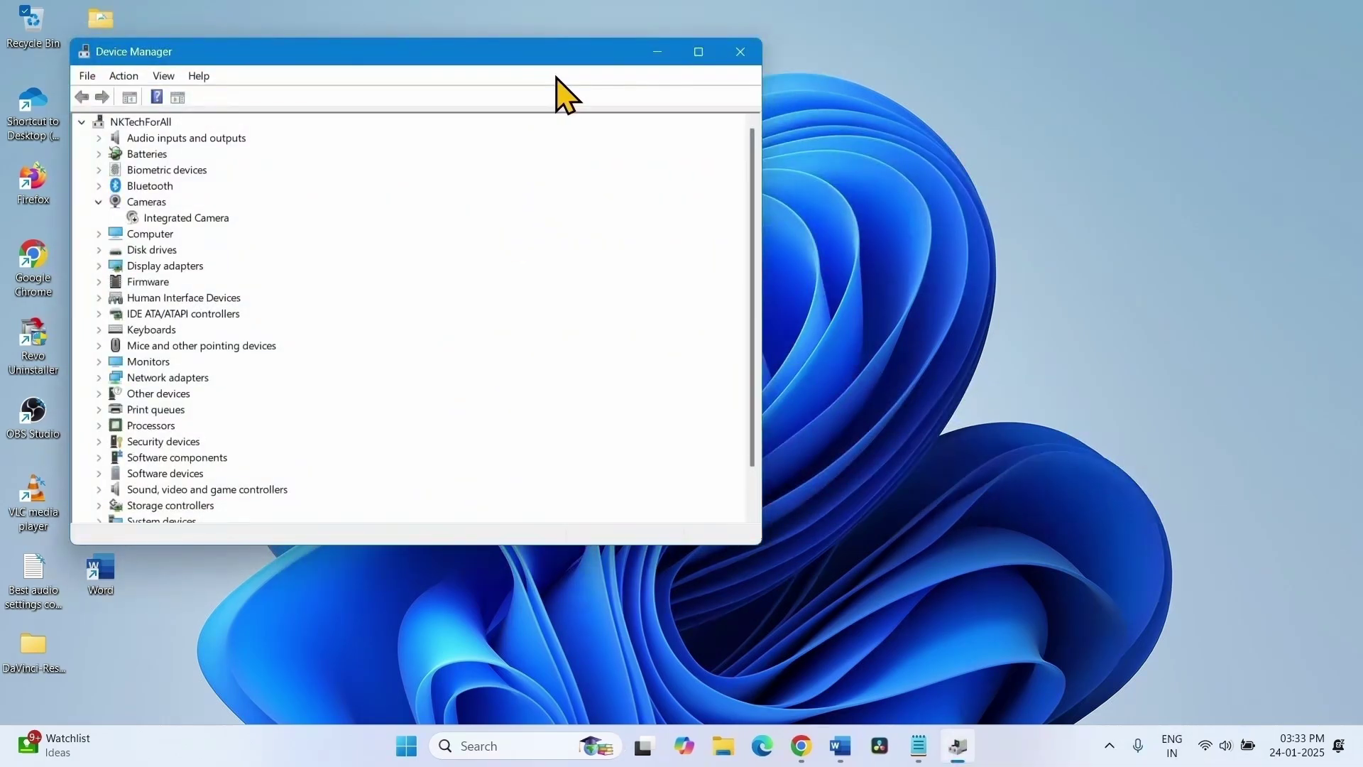
drag(563, 67, 852, 98)
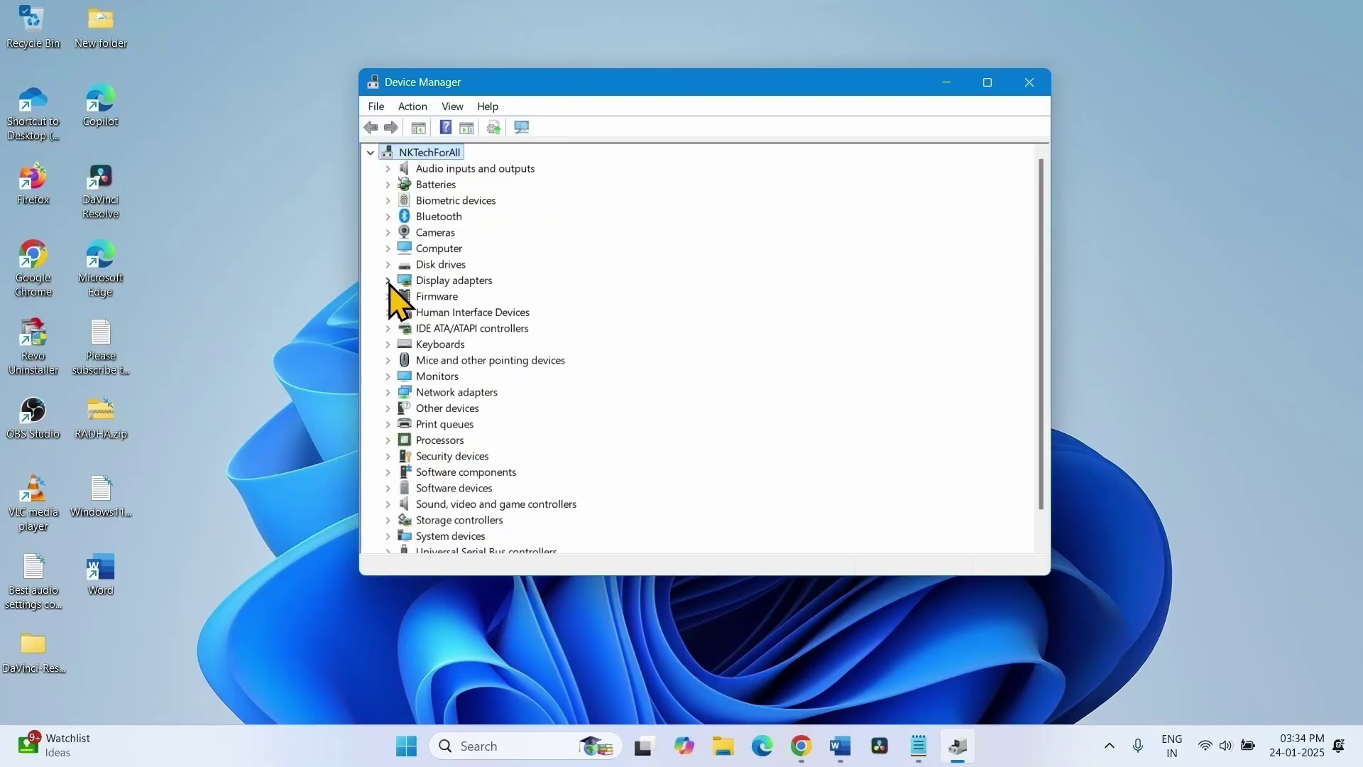
click(387, 281)
click(426, 296)
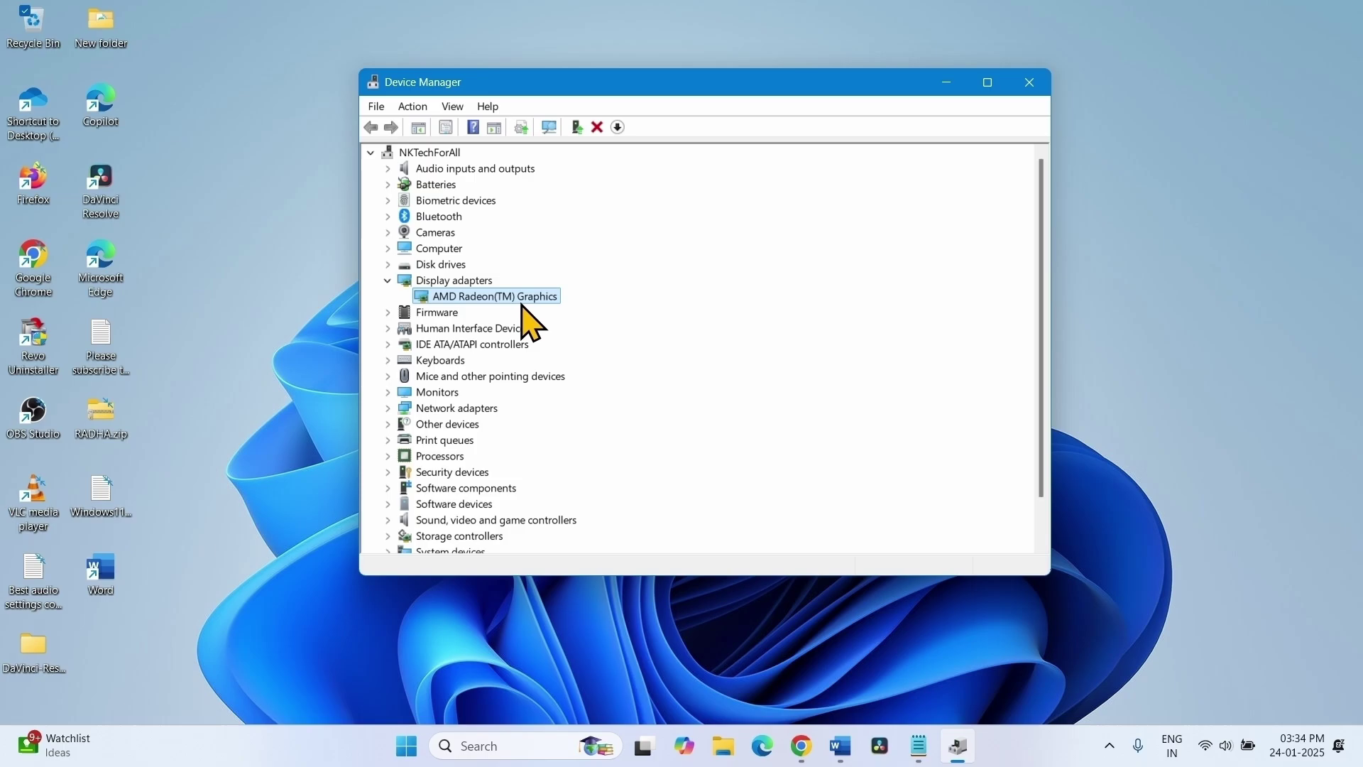
- Minimize Device Manager and move the Notepad repair notes to the right of the screen
click(947, 84)
click(913, 739)
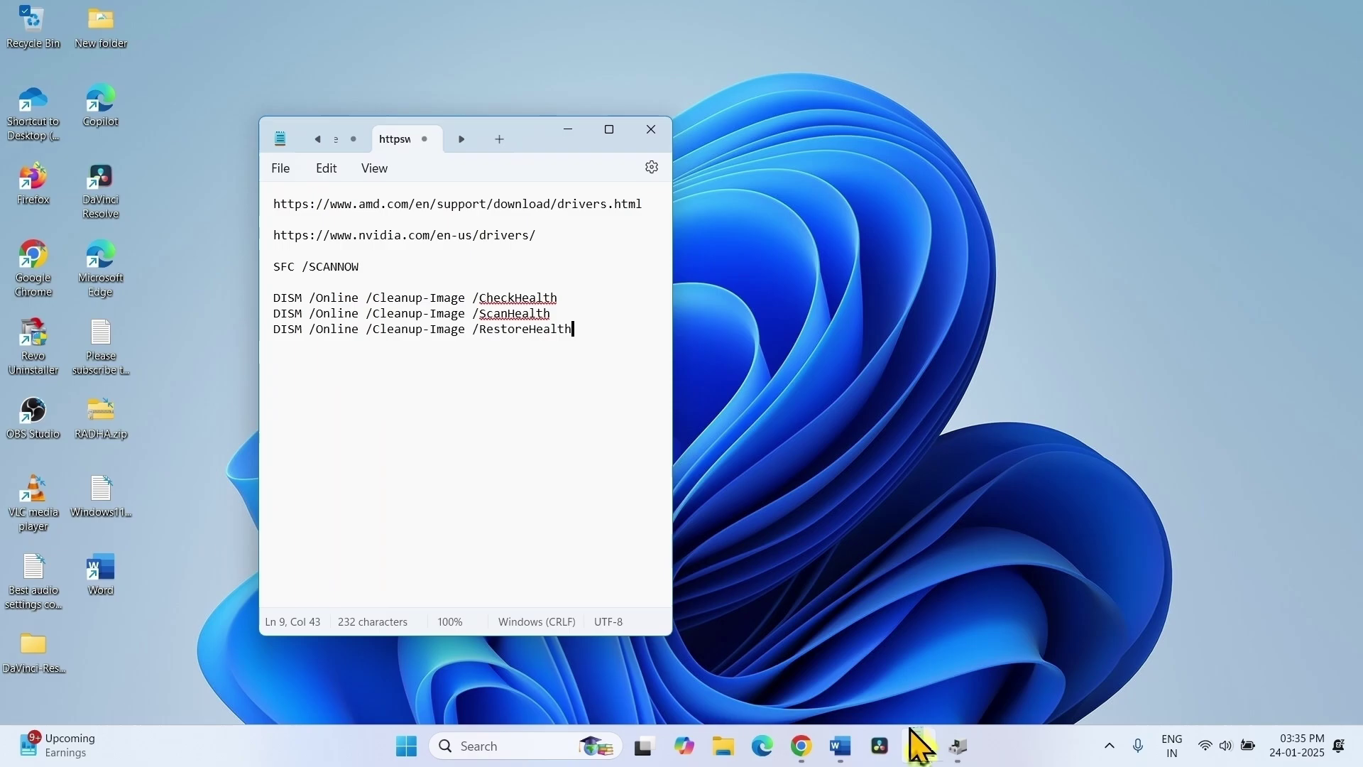
drag(526, 137, 1166, 83)
- Select the AMD drivers web address on line 1 and open it in the browser
click(1010, 224)
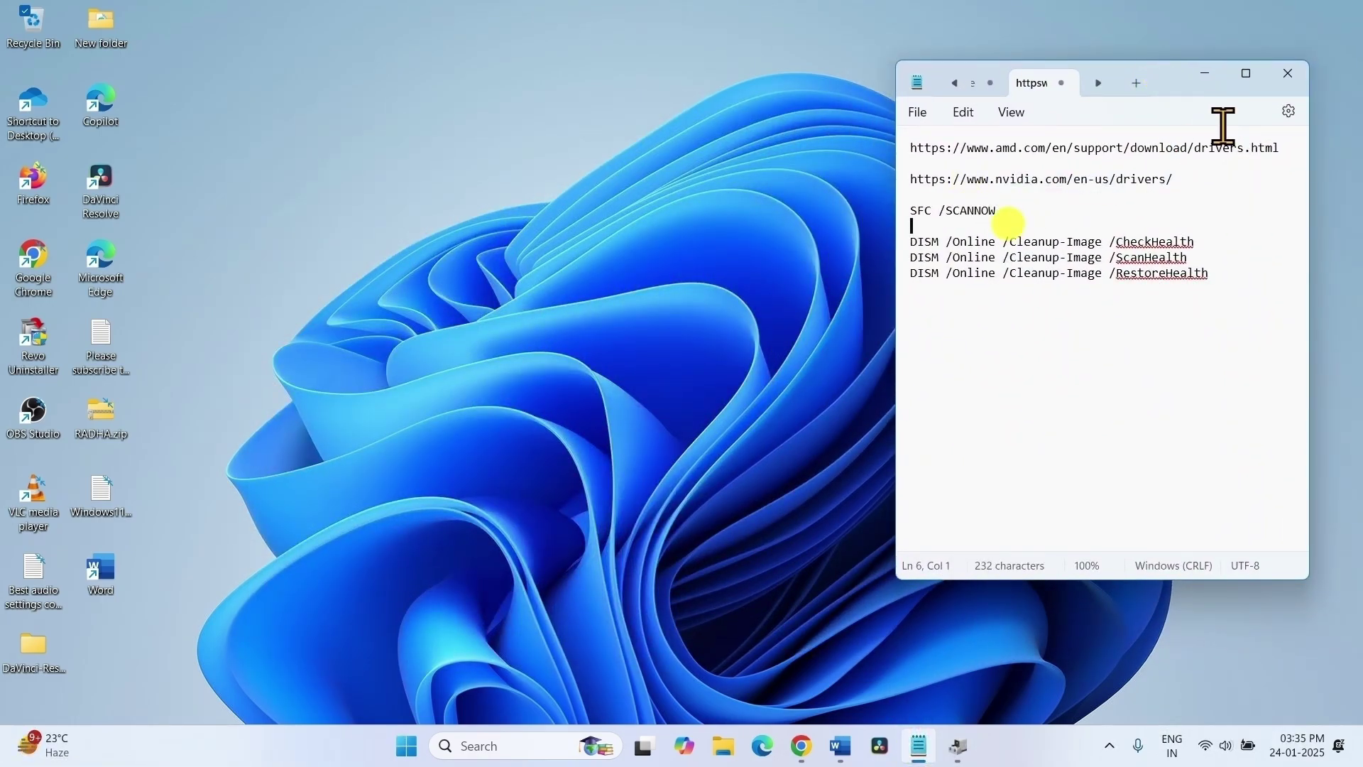
drag(1286, 147, 907, 142)
click(1284, 153)
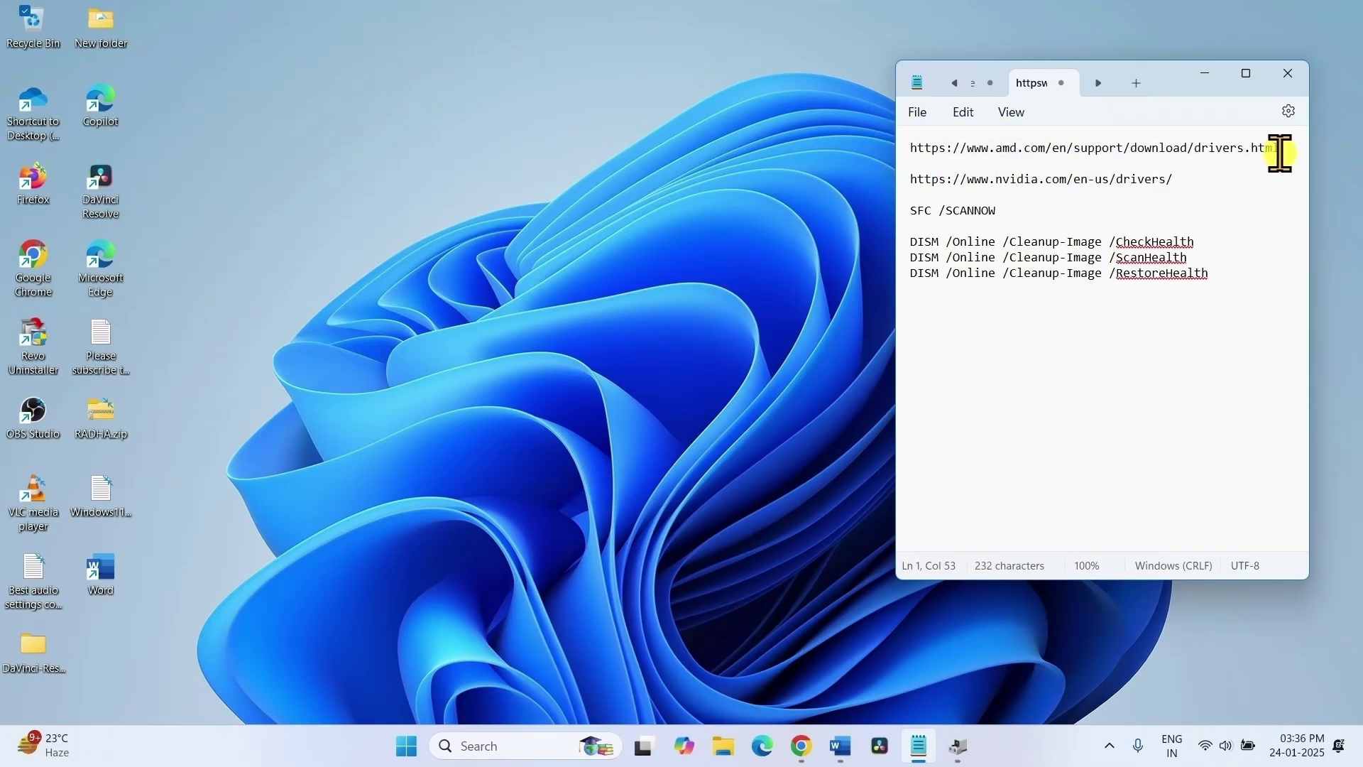
drag(1280, 153, 891, 142)
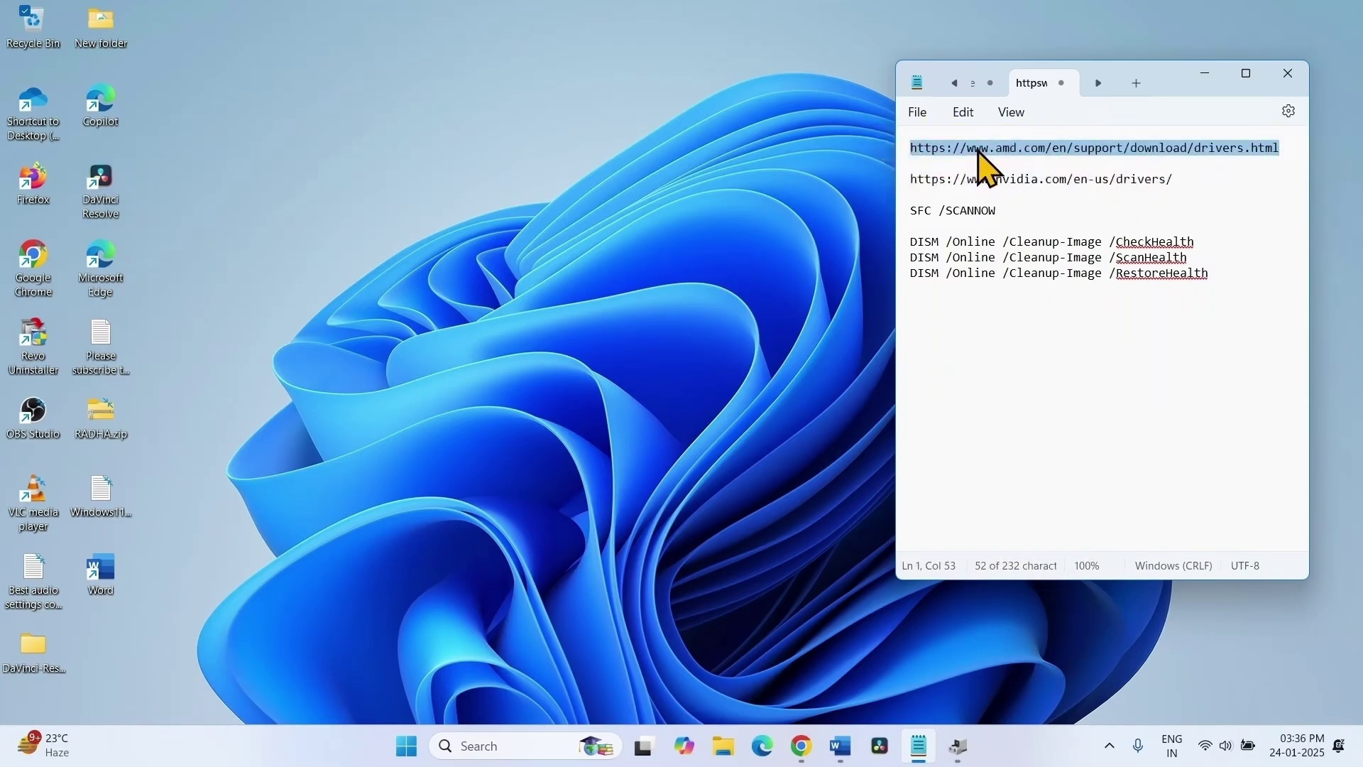
right_click(989, 170)
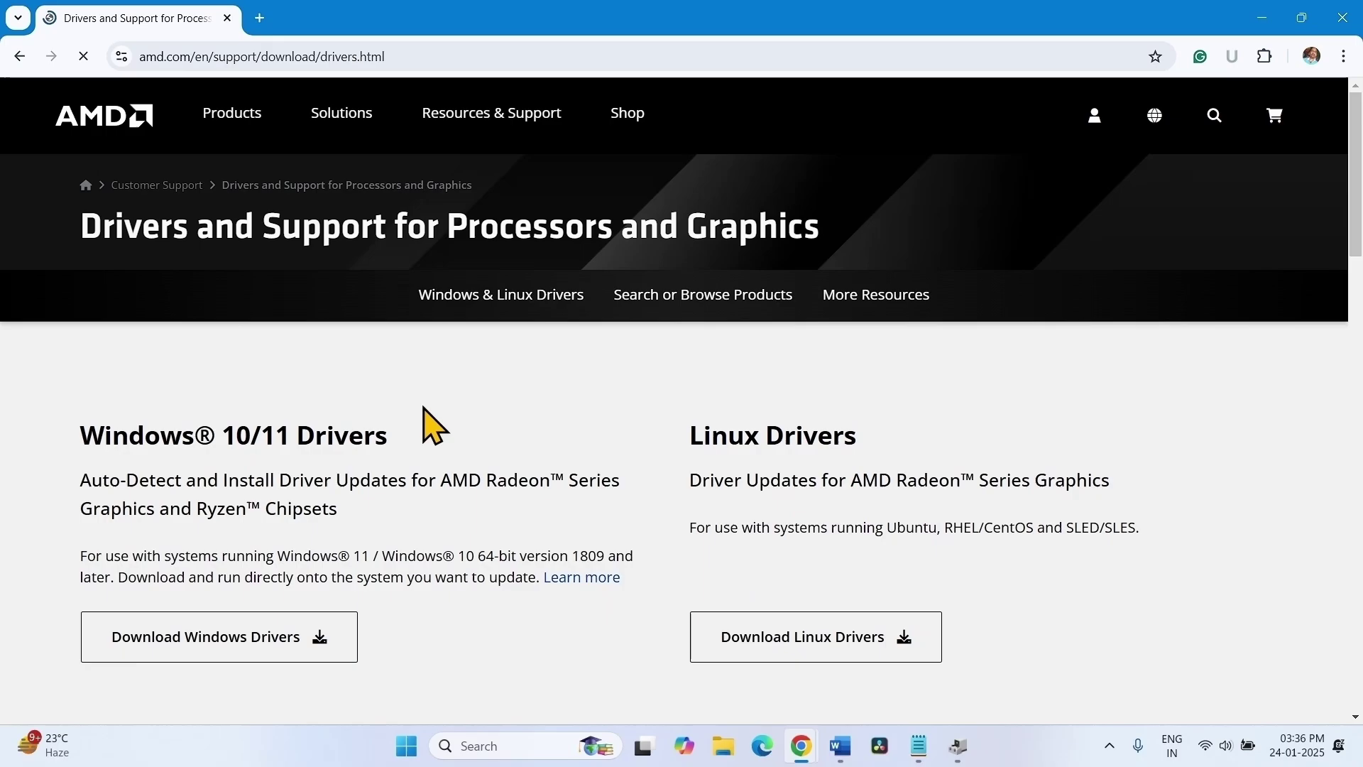
- Download the AMD Windows drivers installer, then show the desktop
scroll(618, 399, down, 2)
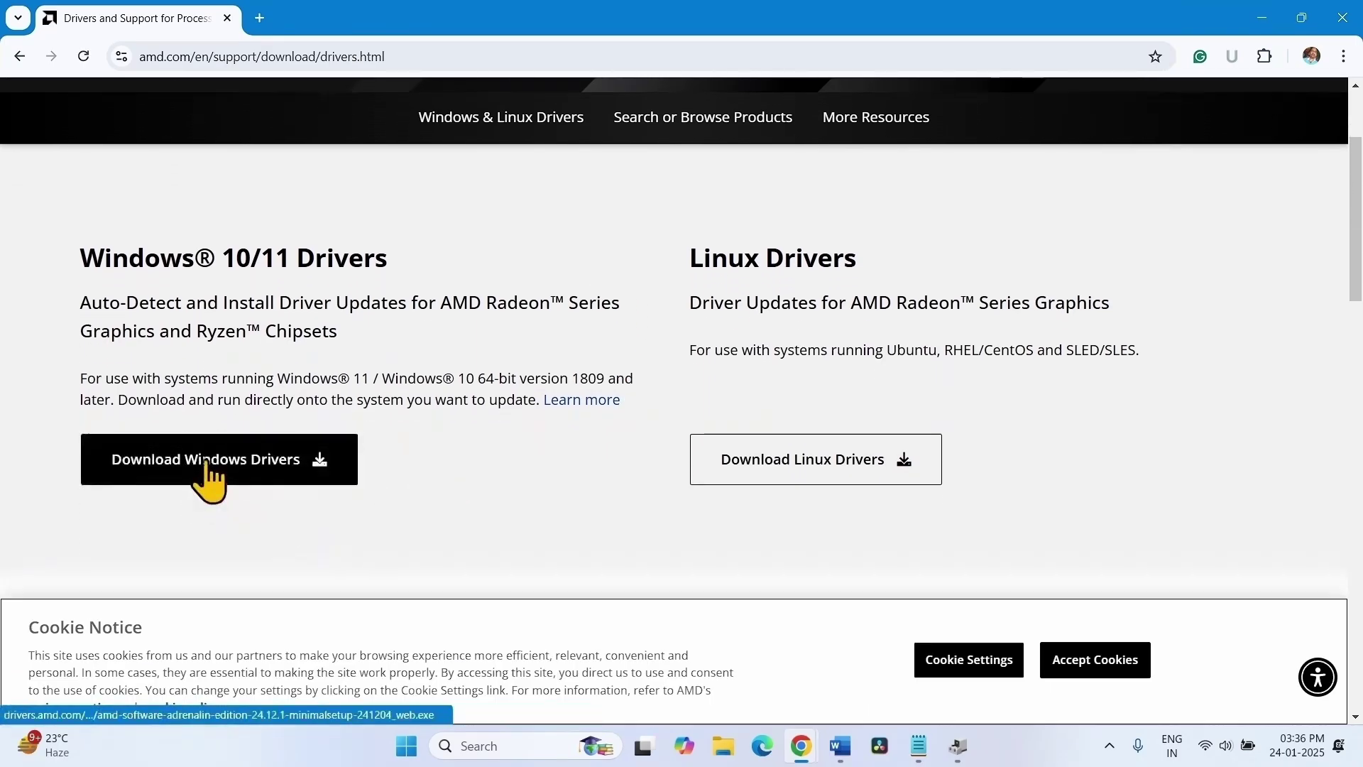
click(207, 465)
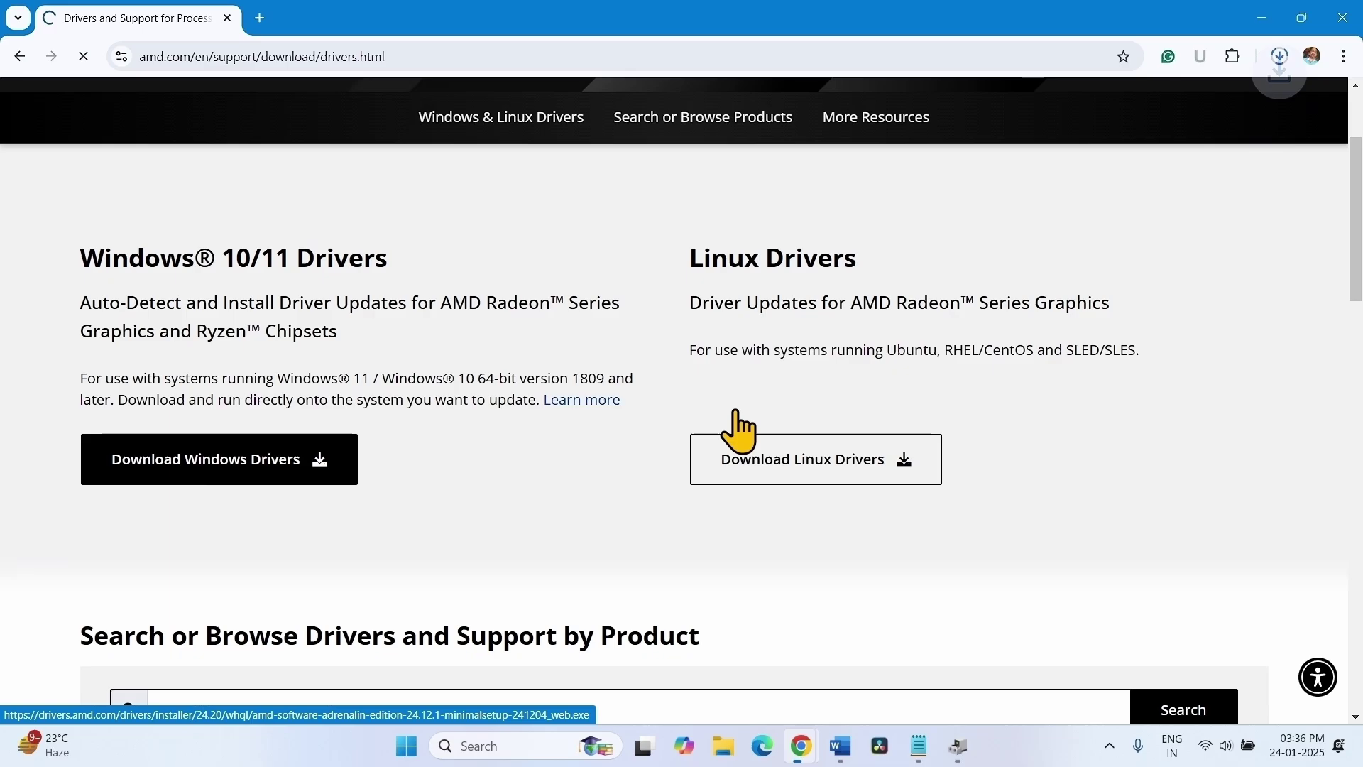
key(super+d)
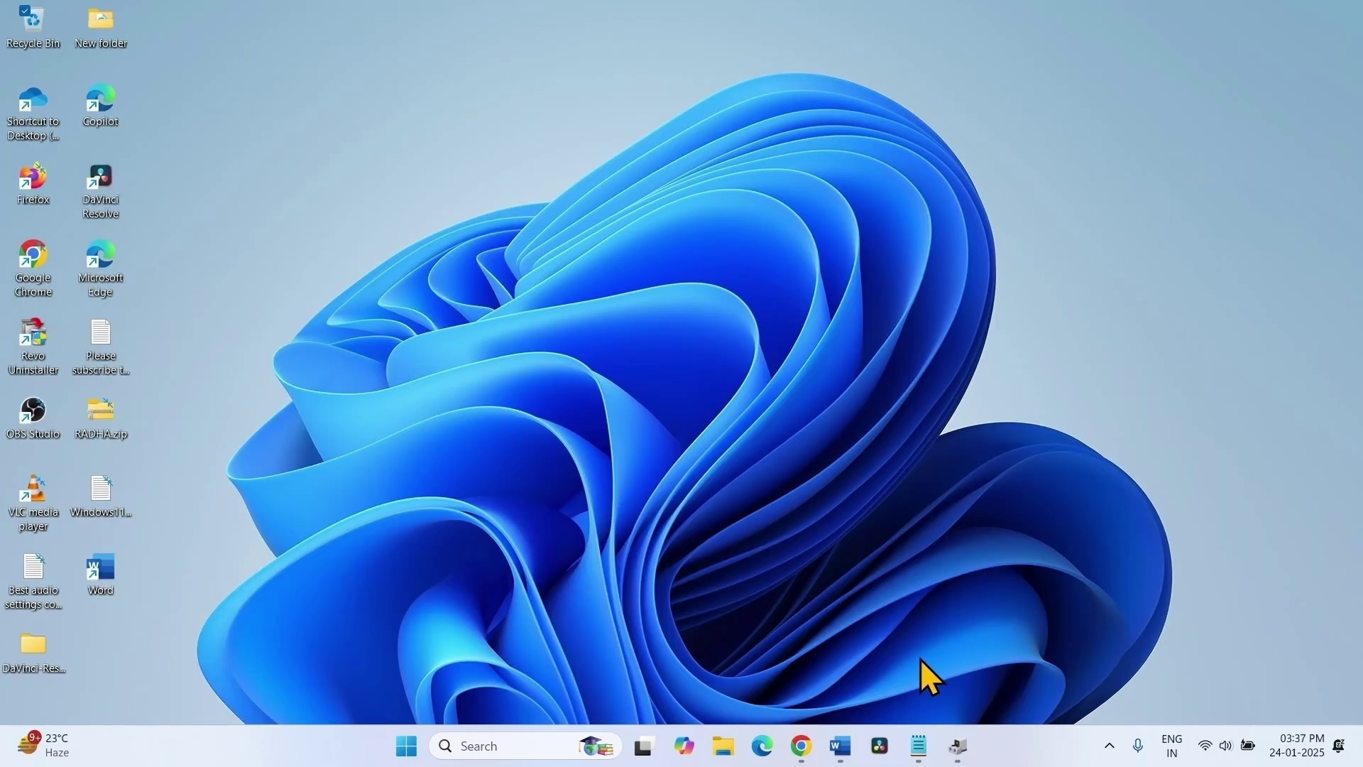
- Launch the downloaded amd-software installer from the Downloads folder in File Explorer
click(723, 747)
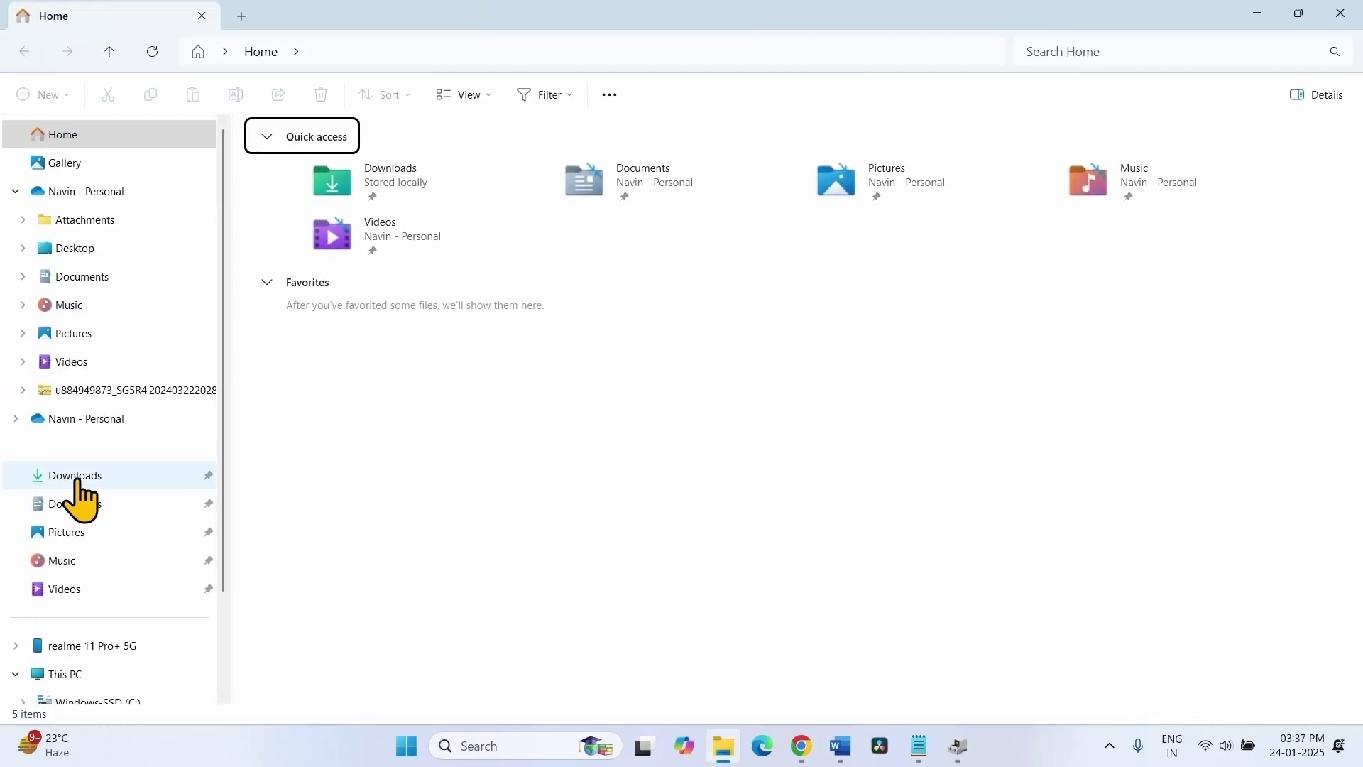
click(77, 481)
click(284, 273)
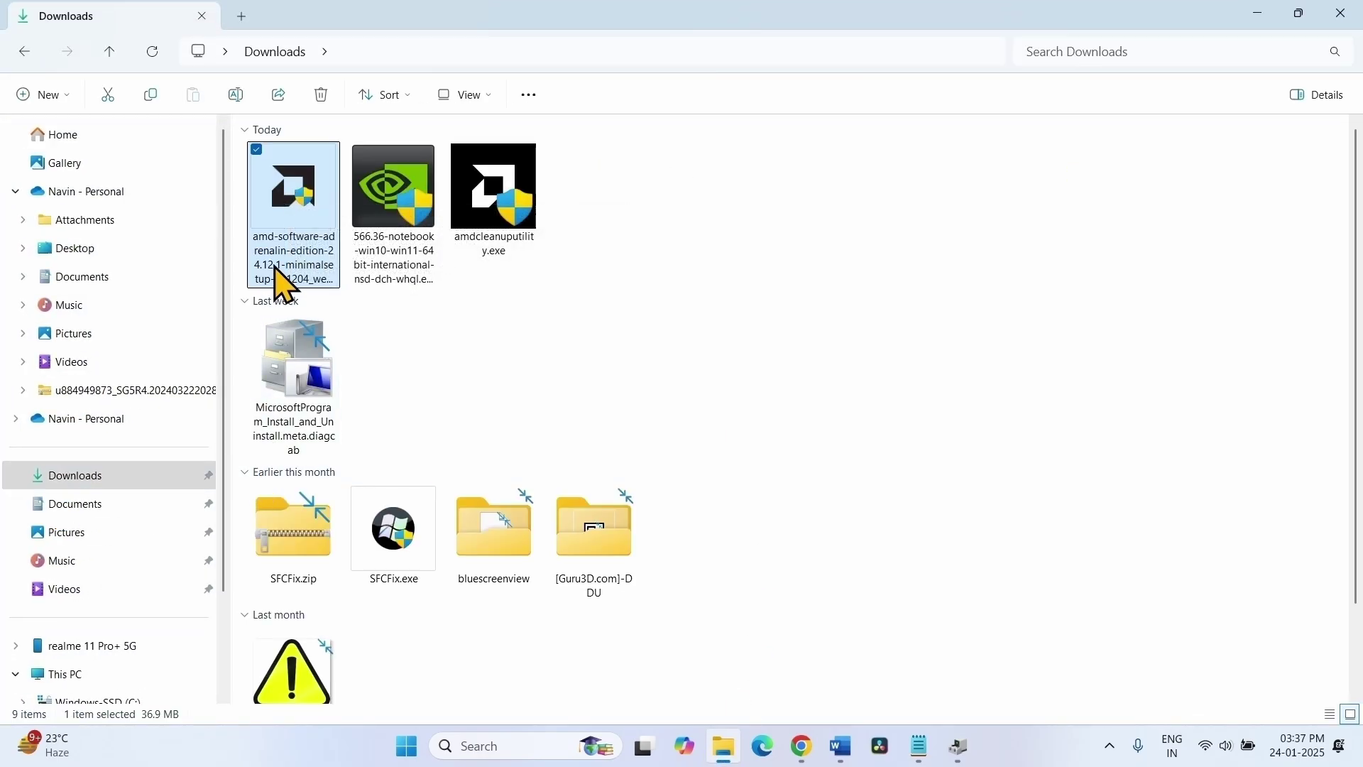
right_click(294, 207)
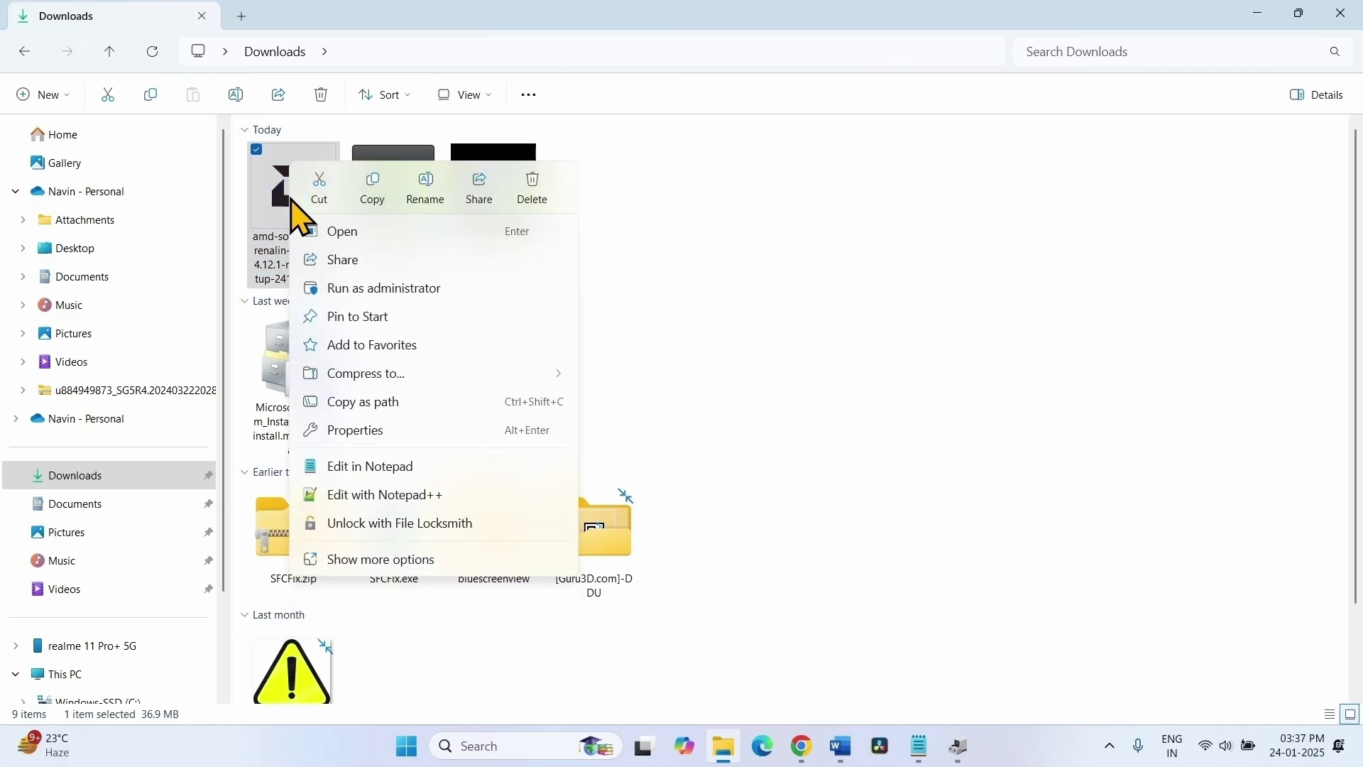
click(373, 237)
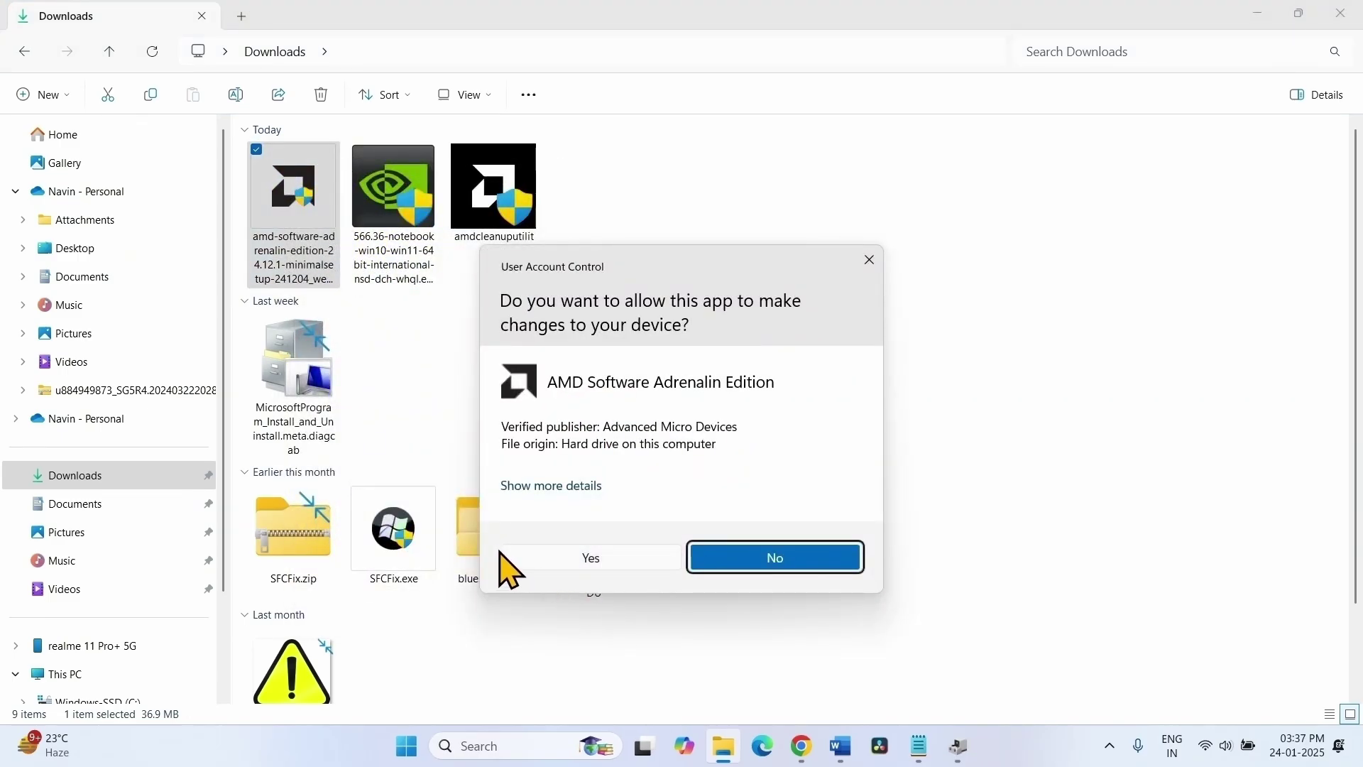
- Allow the installer, enable Factory Reset (Optional) under Additional Options, and start the Full Install
click(593, 561)
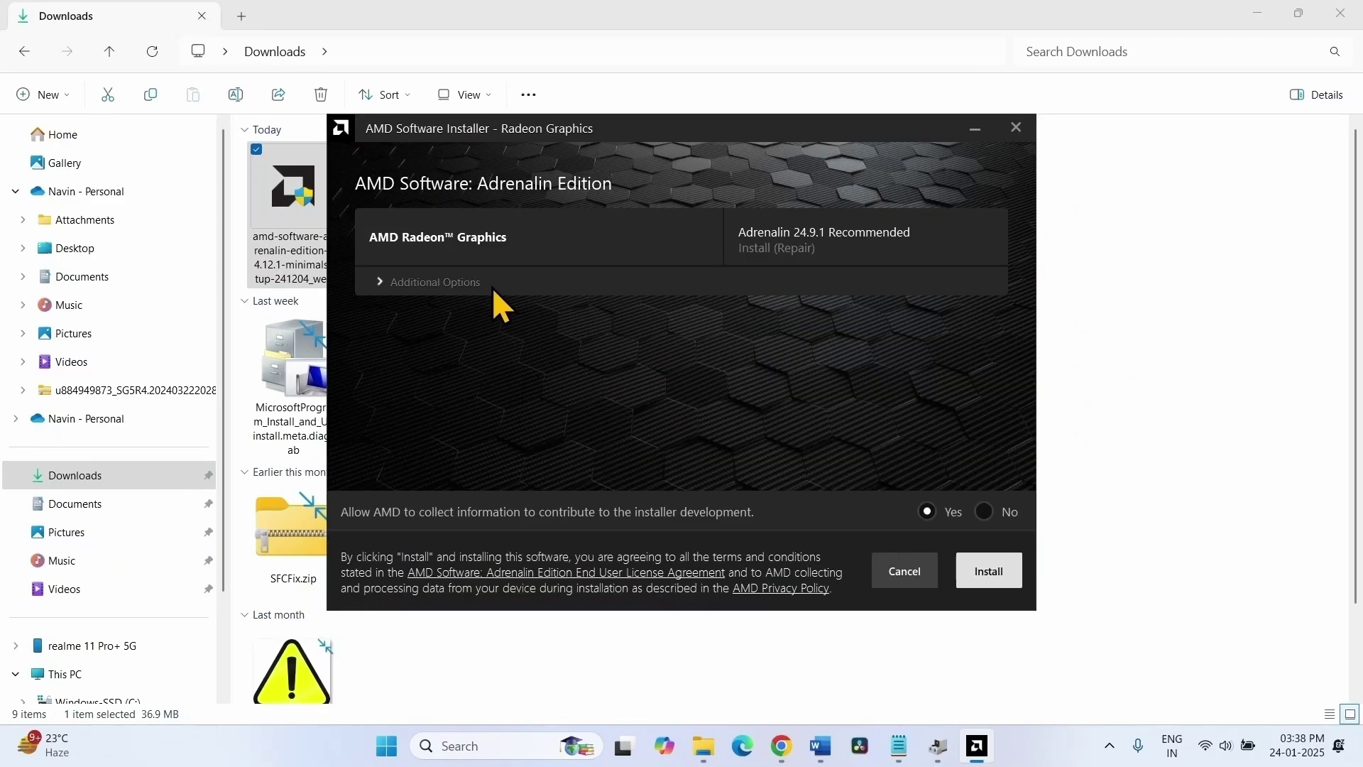
click(382, 284)
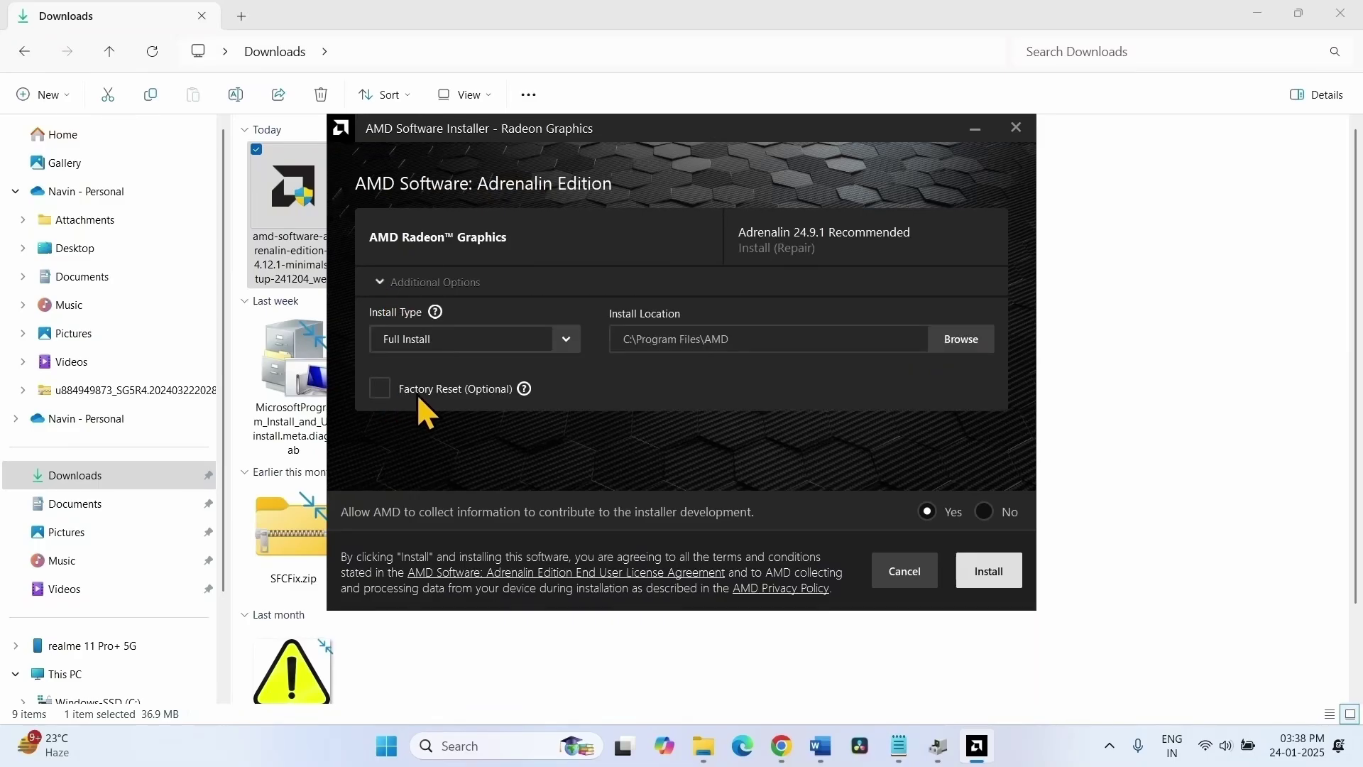
mouse_move(419, 395)
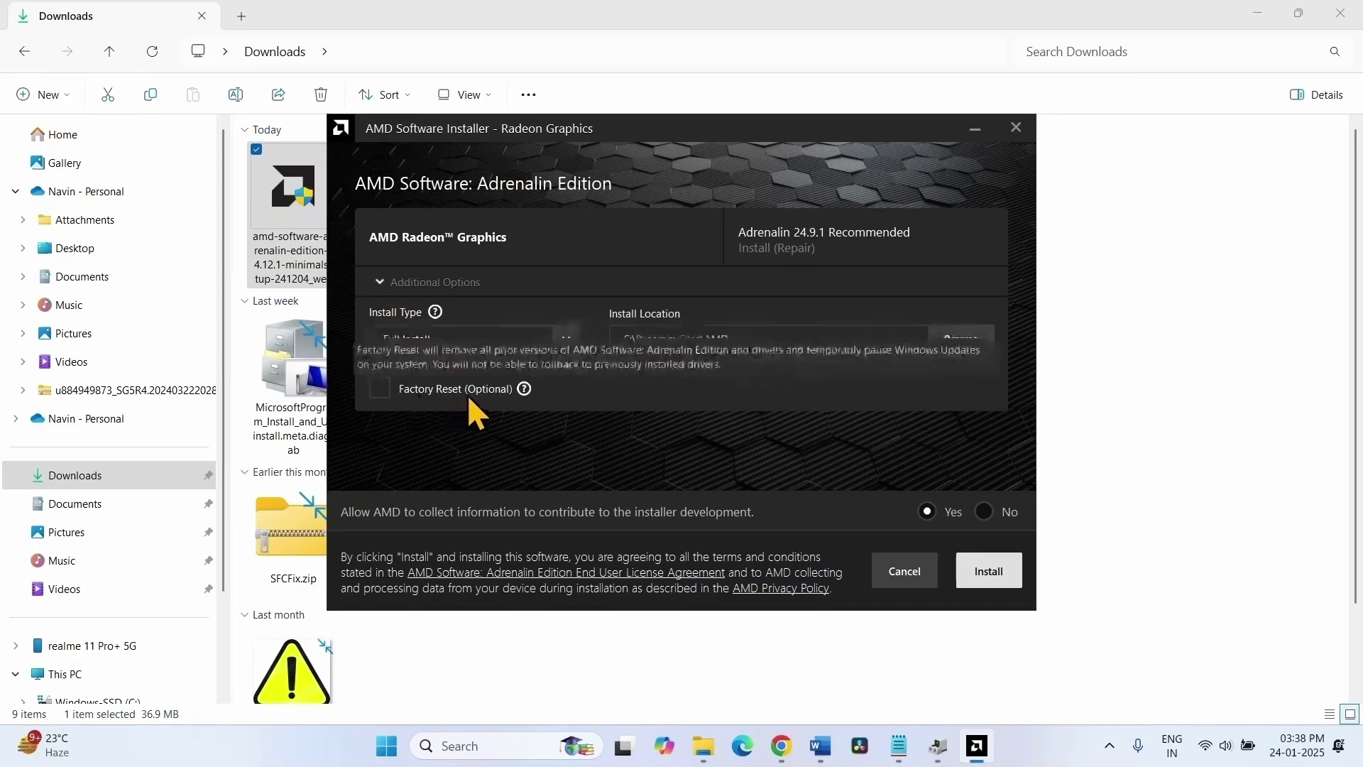
click(381, 388)
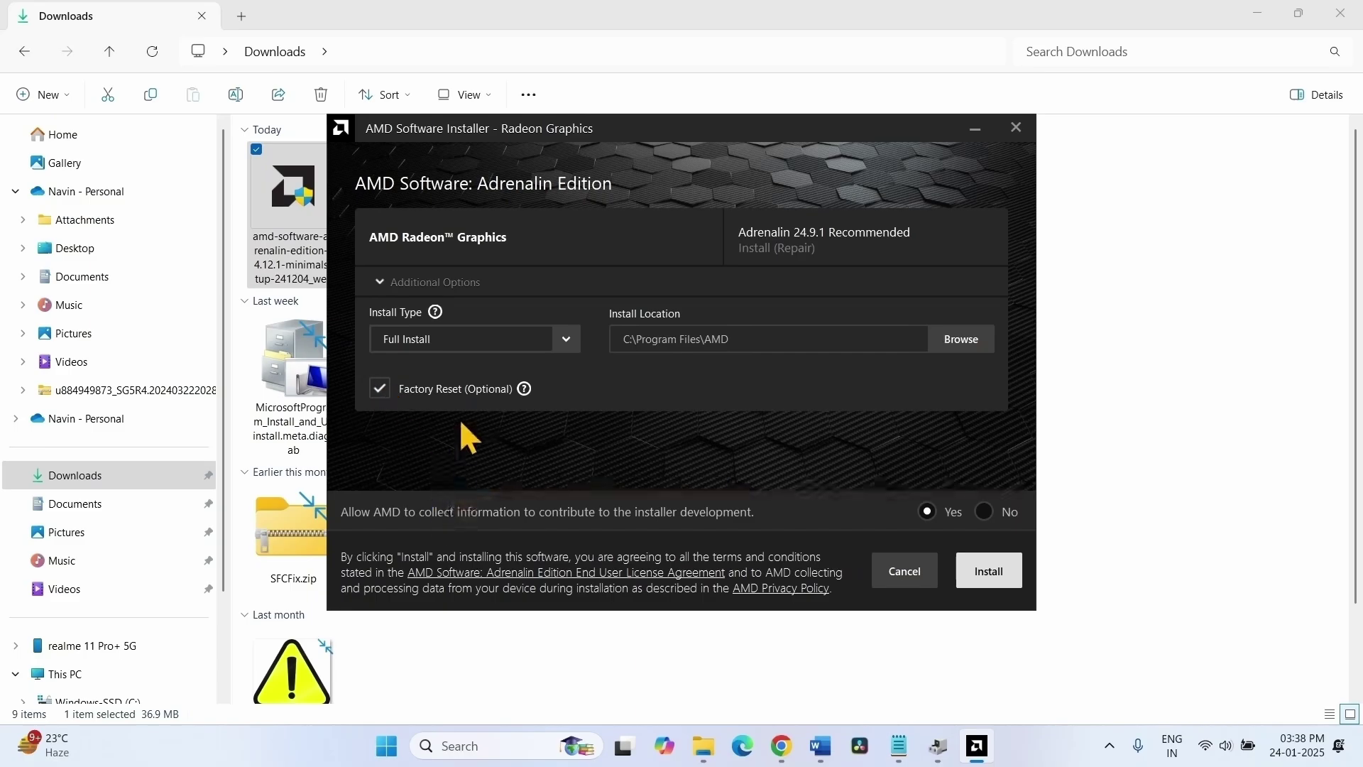
mouse_move(419, 402)
click(984, 583)
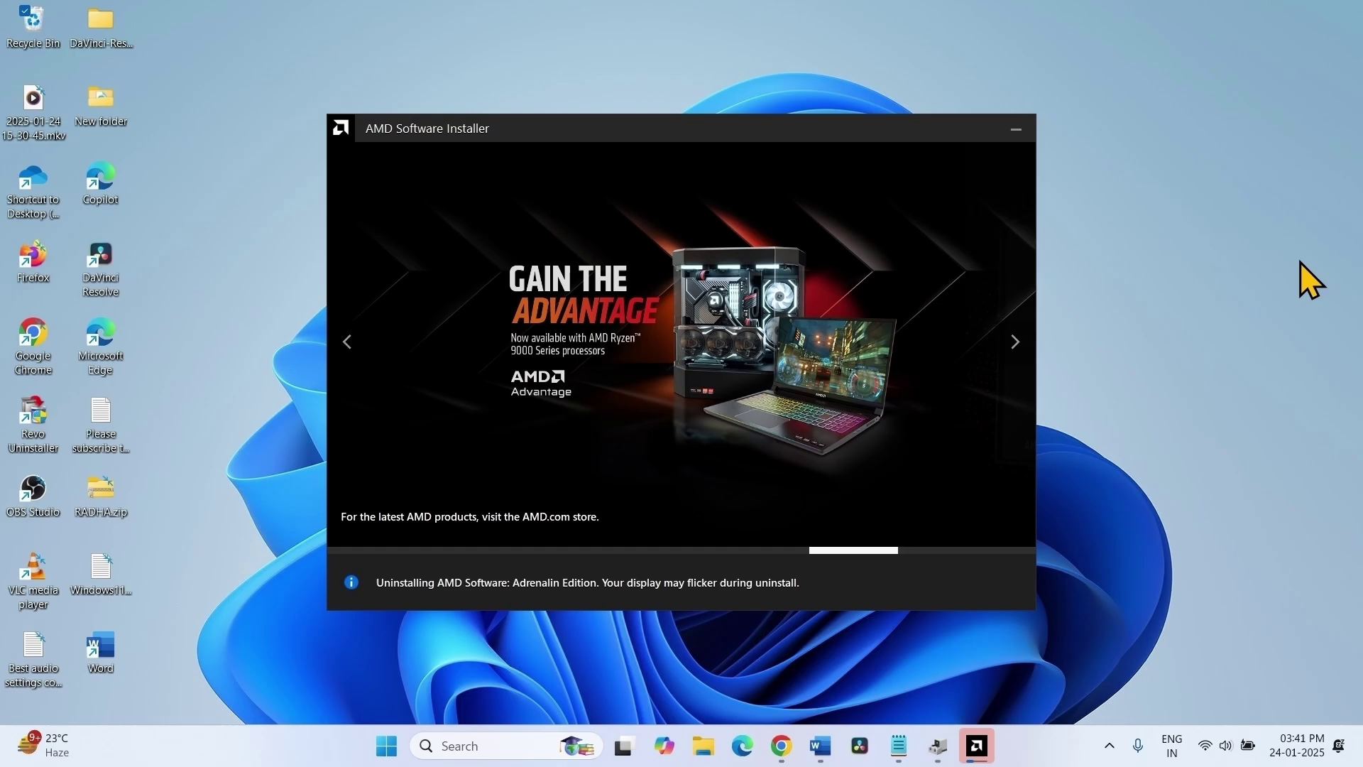
- Refresh the desktop twice from its context menu
right_click(683, 320)
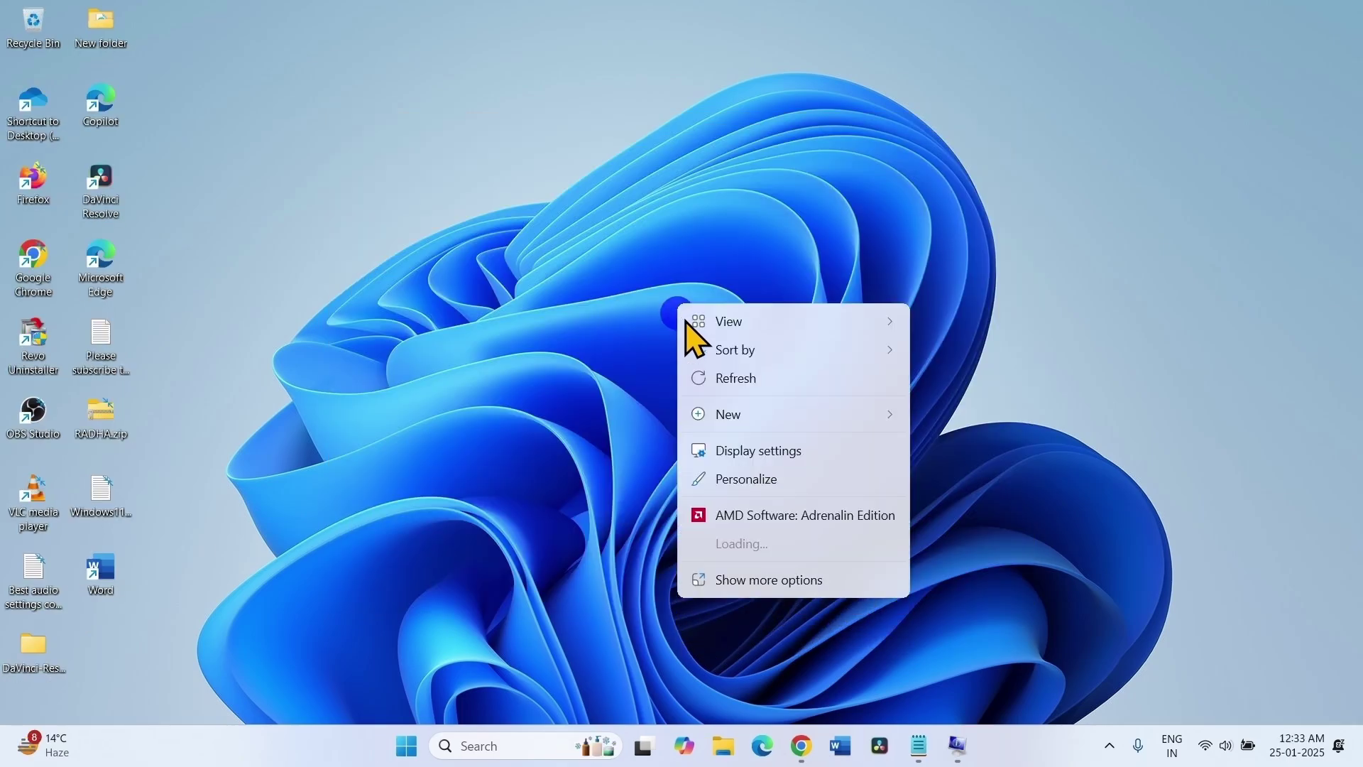
click(730, 381)
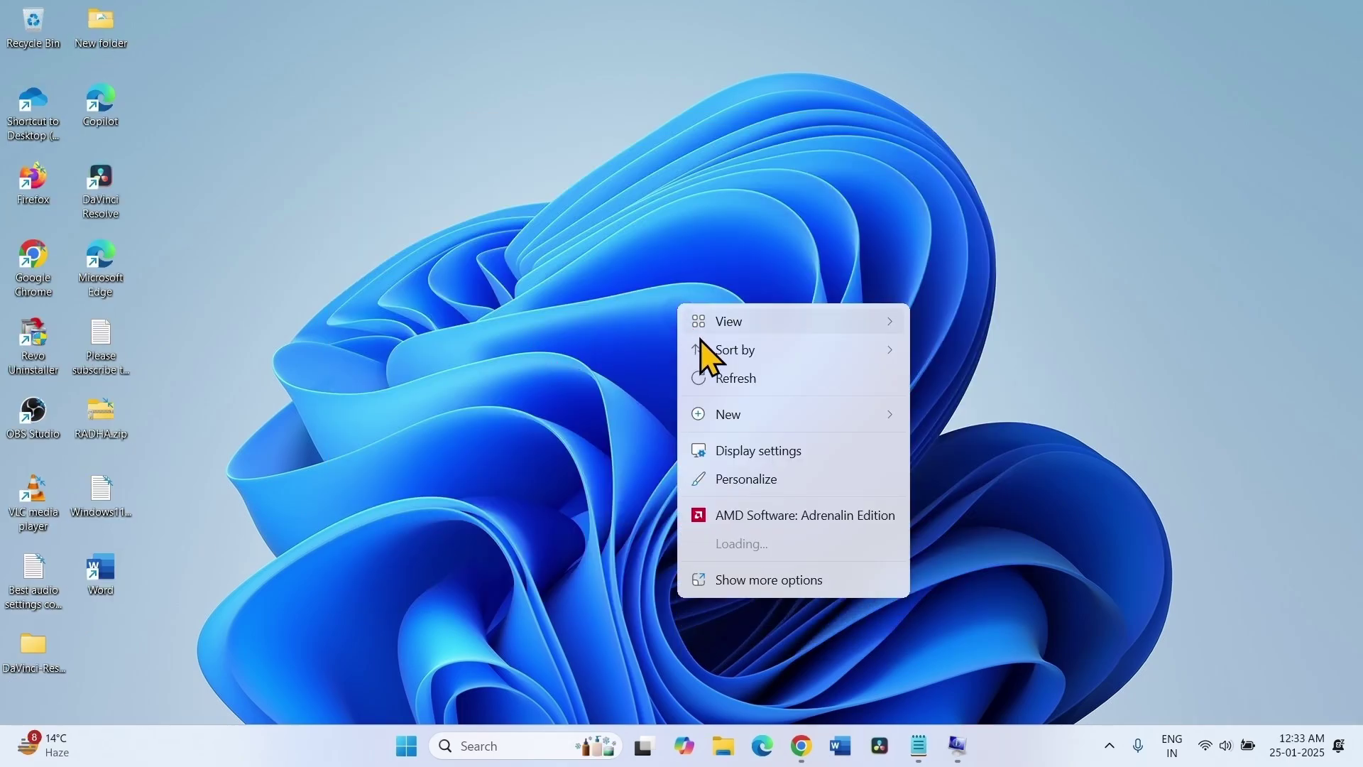
click(730, 380)
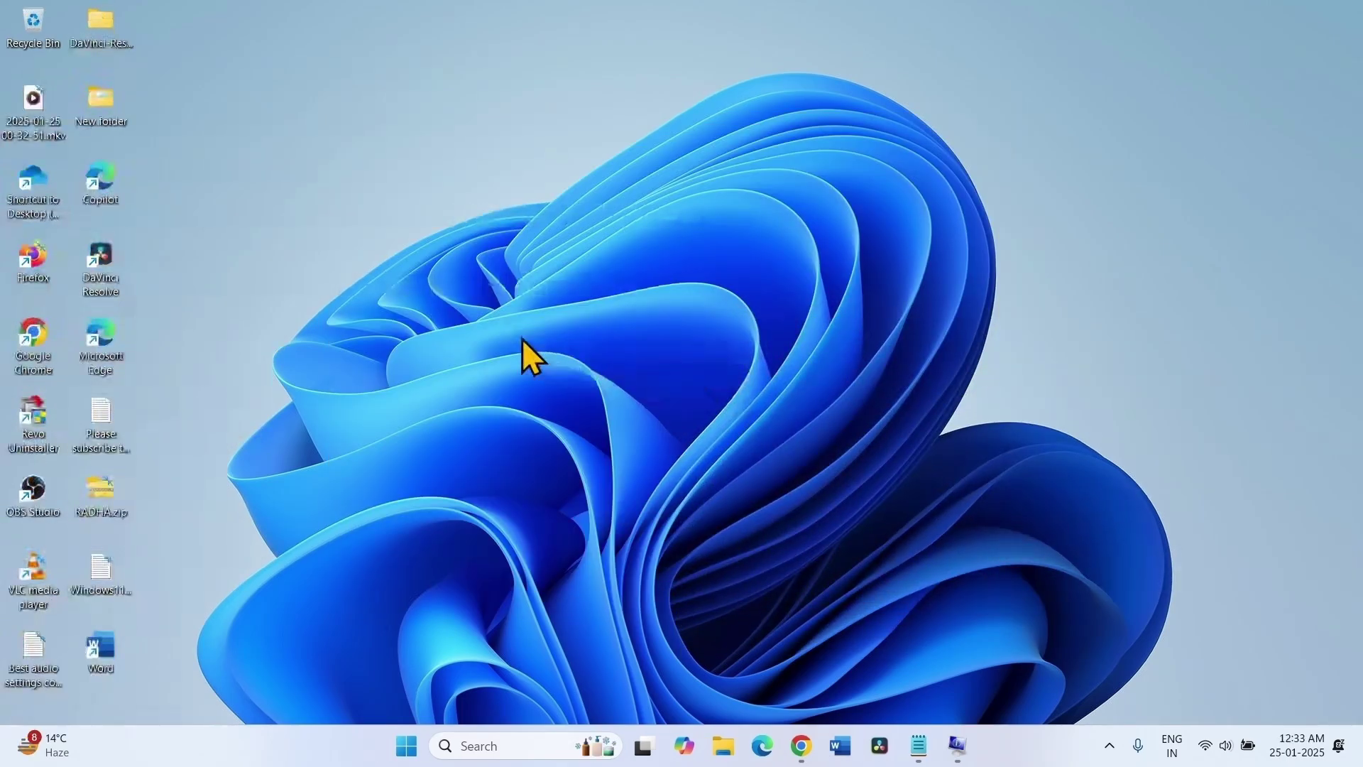
- Select the NVIDIA drivers address in Notepad and scroll to the Manual Driver Search form
click(919, 746)
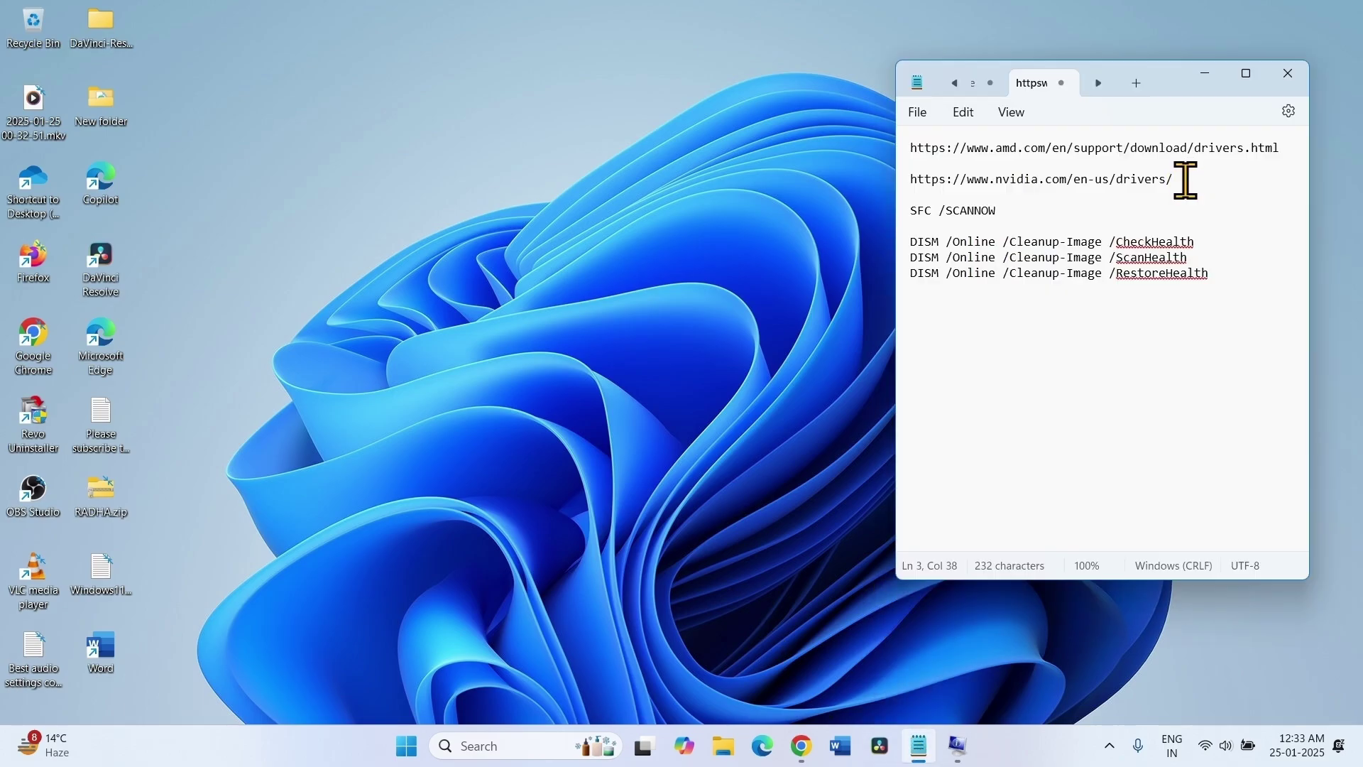
drag(1171, 182, 920, 181)
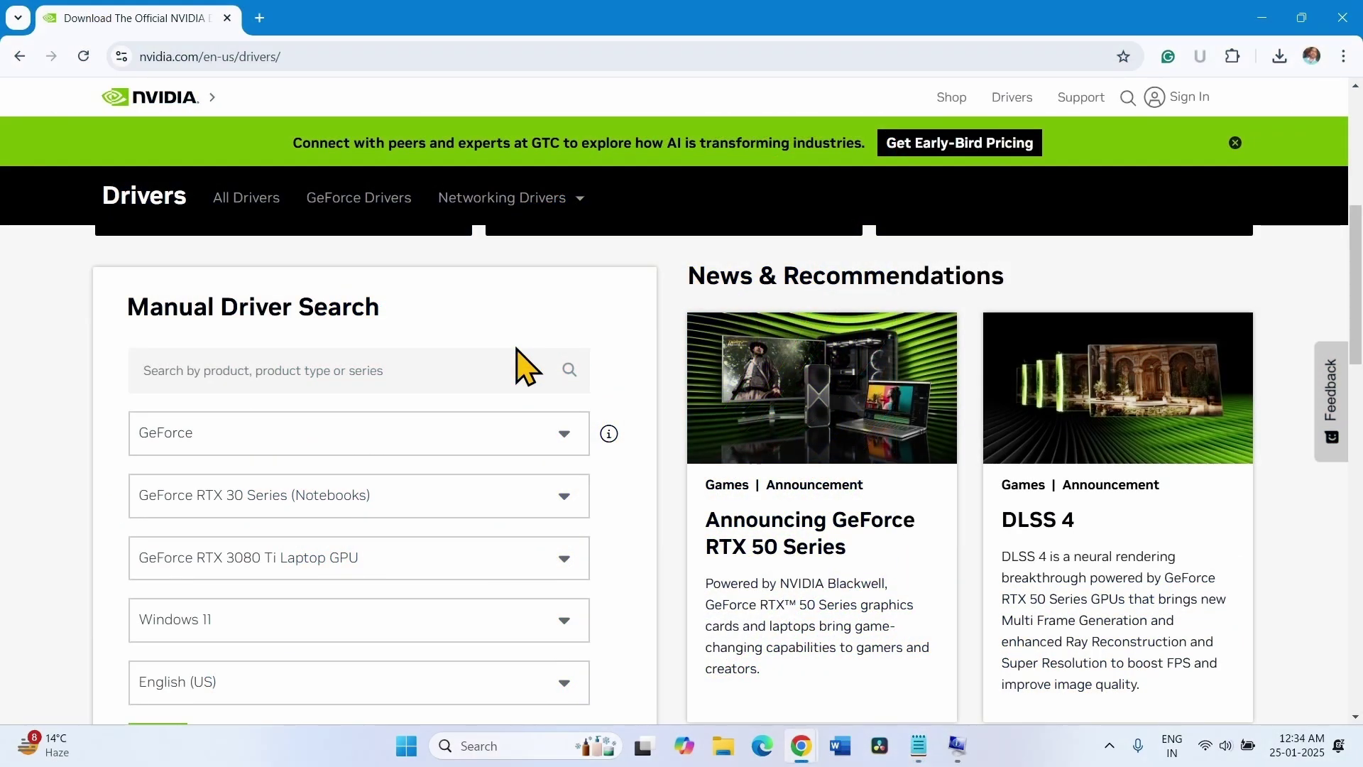
scroll(526, 368, down, 2)
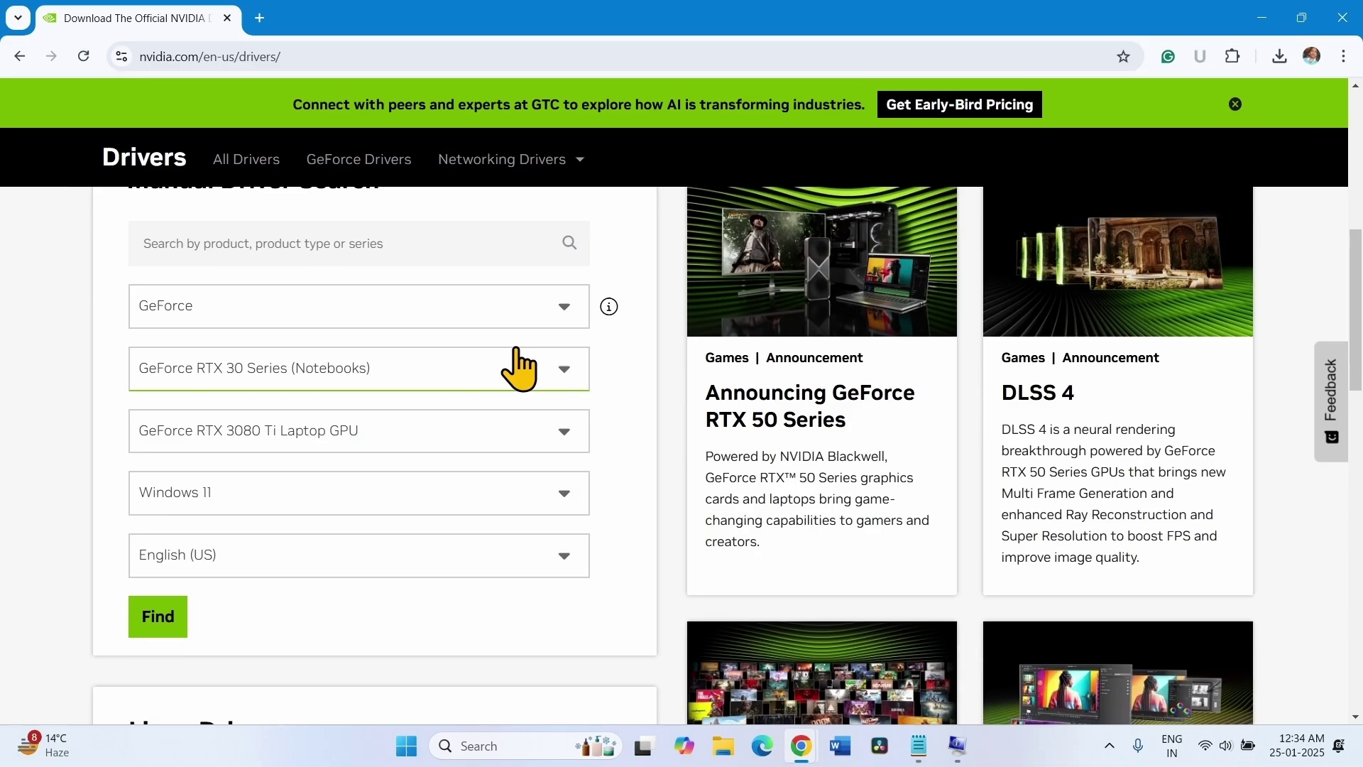
scroll(509, 365, up, 2)
scroll(517, 344, down, 3)
scroll(517, 365, up, 3)
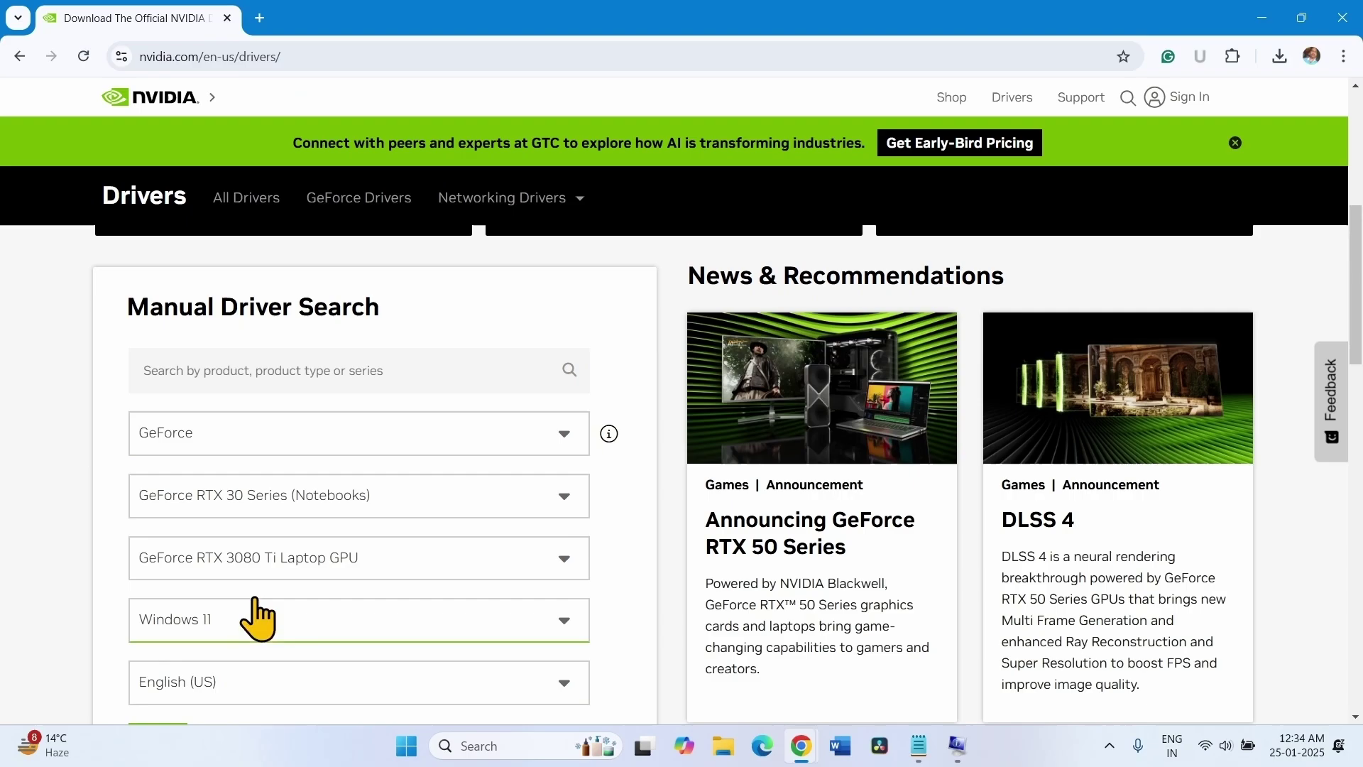
scroll(479, 369, down, 2)
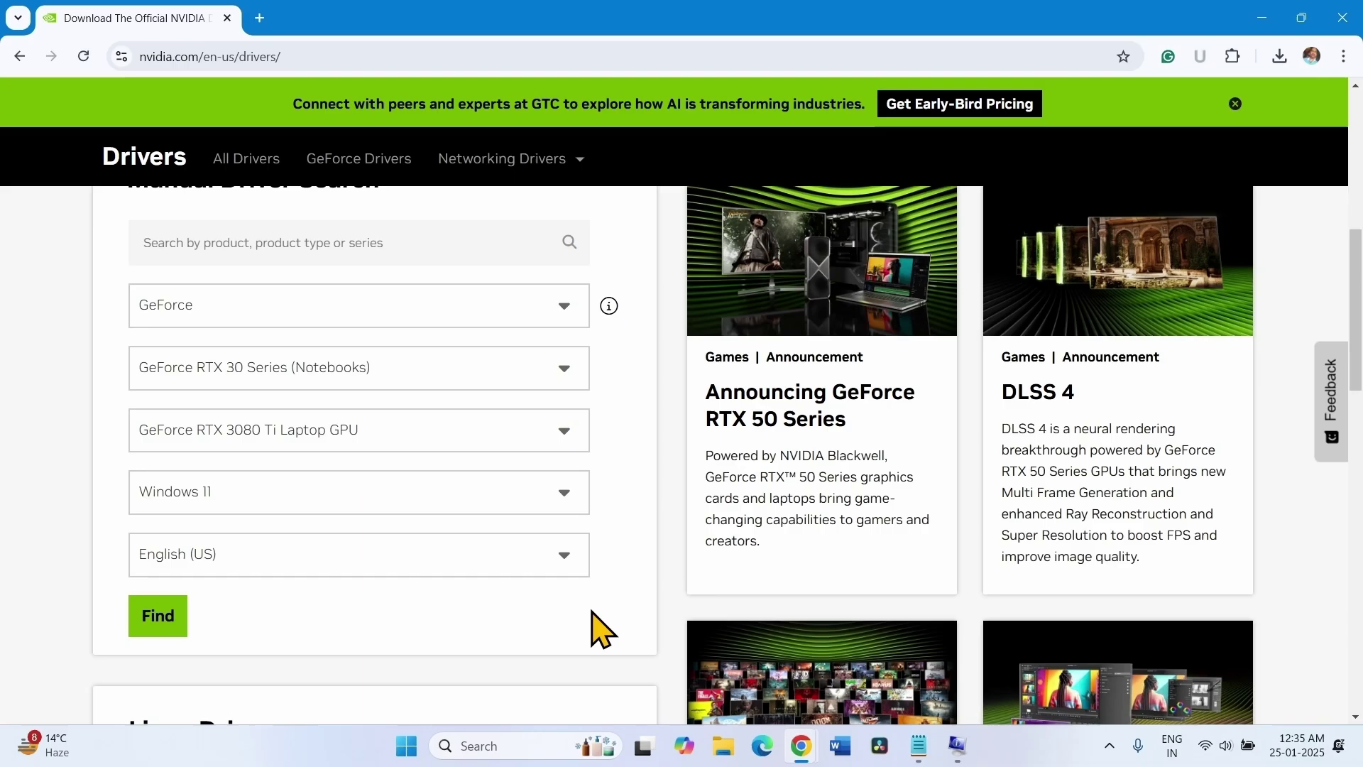
- Confirm in System Information's Components > Display that the adapter is AMD Radeon(TM) Graphics
click(526, 747)
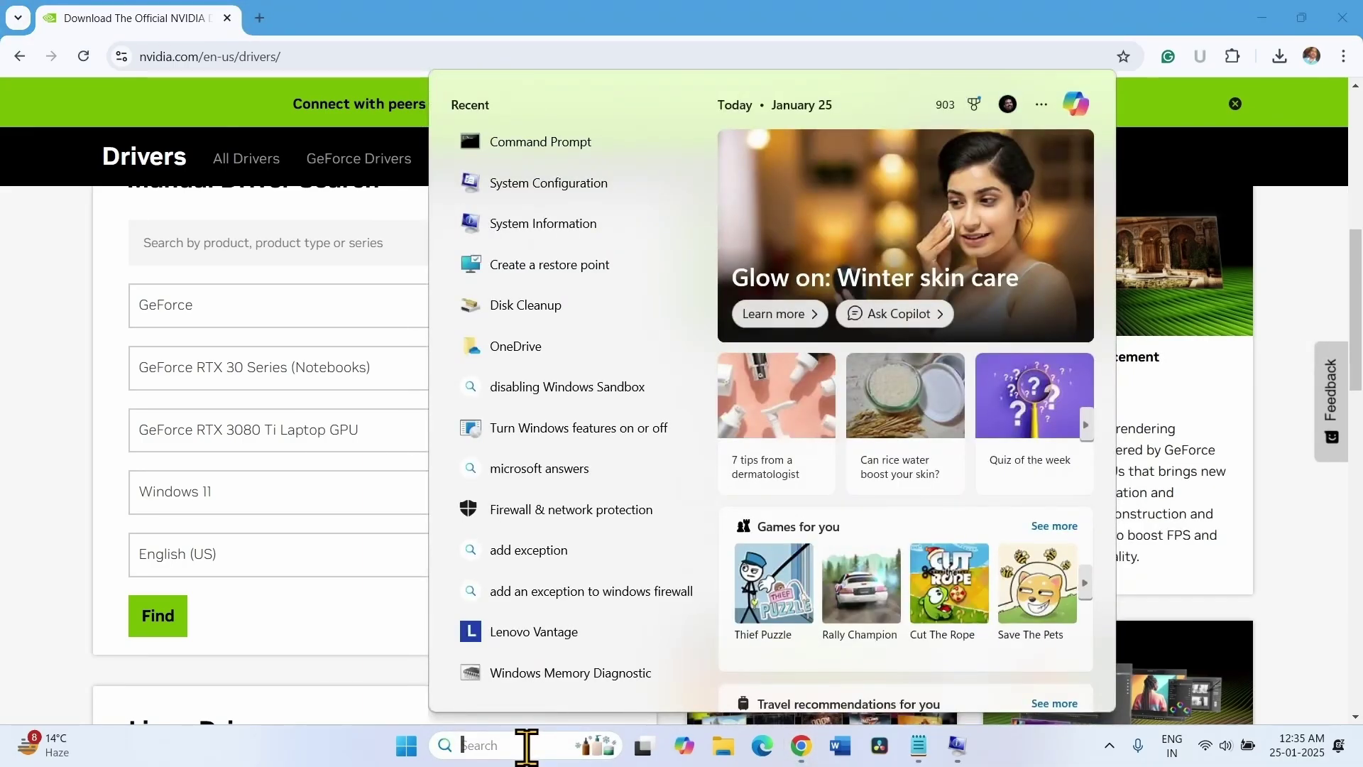
text(system)
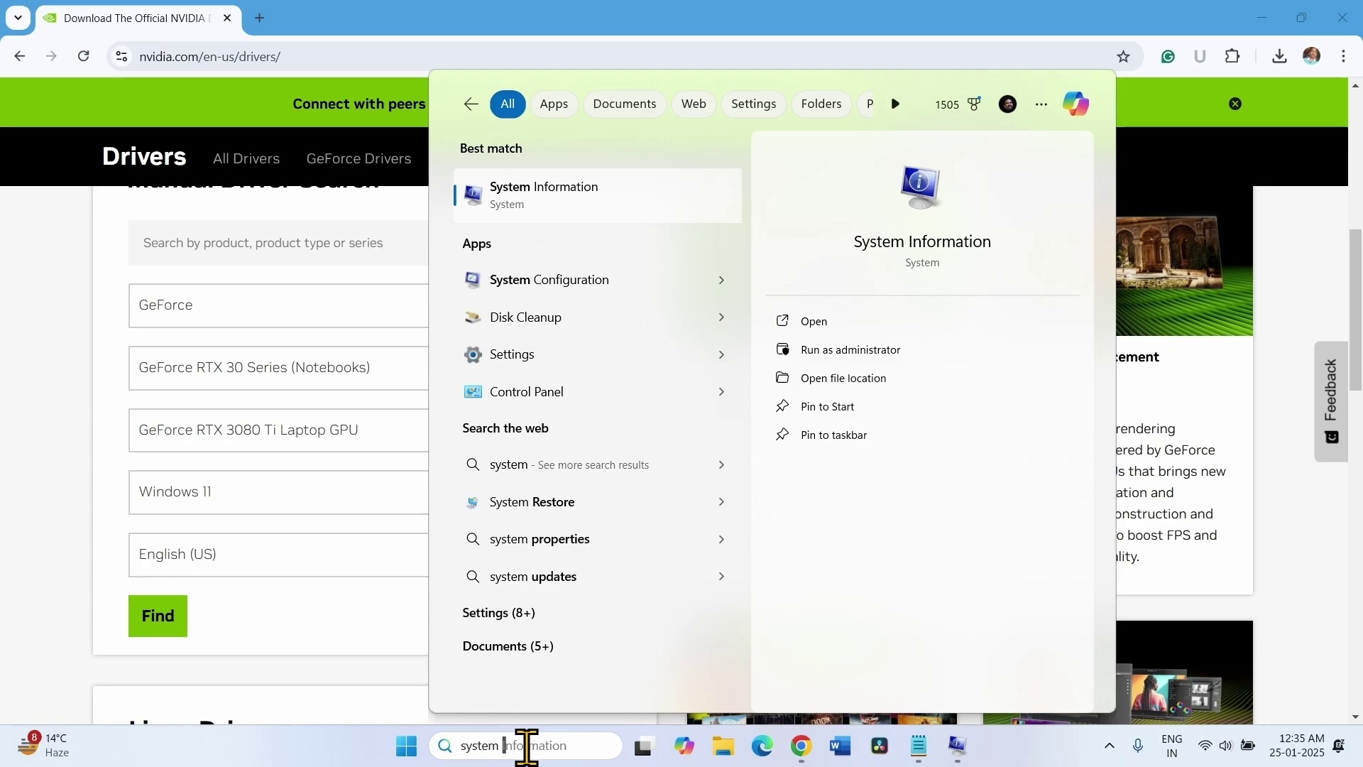
text( inf)
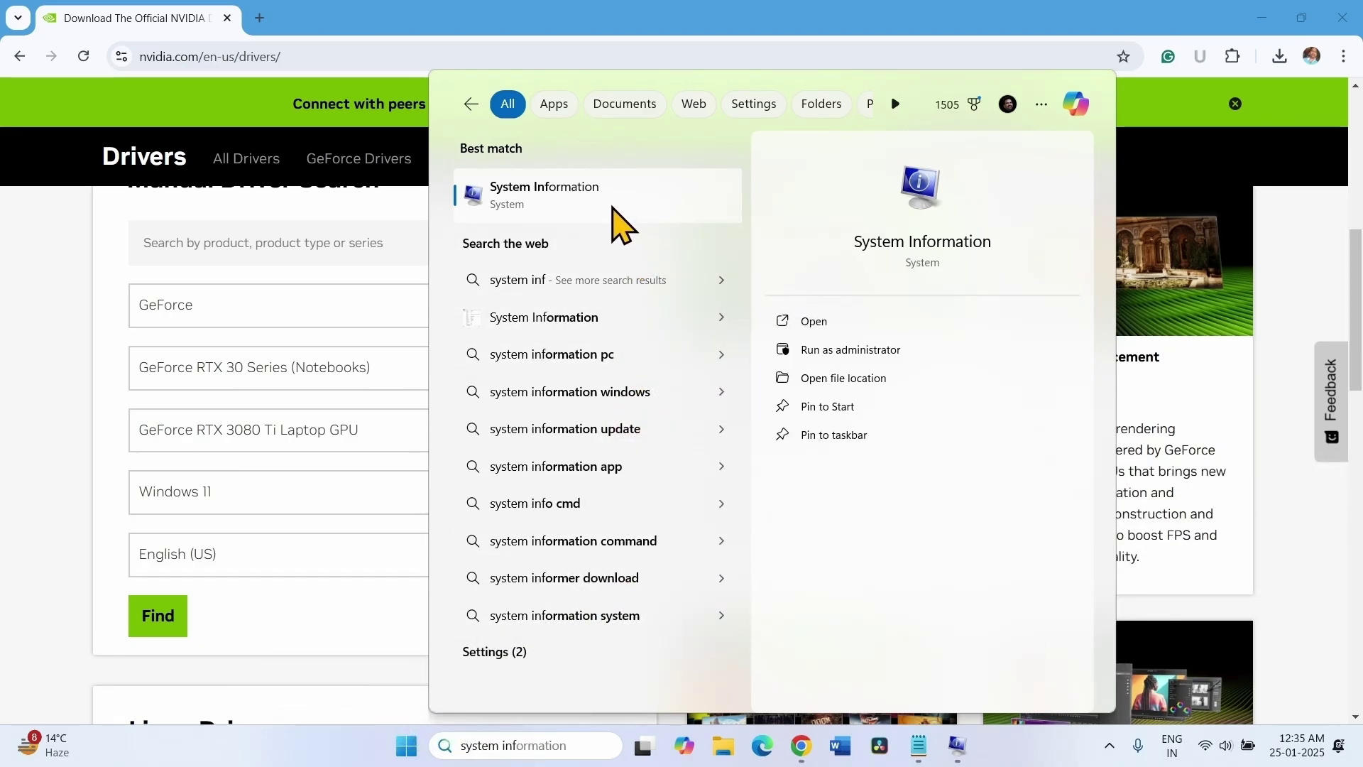
click(614, 207)
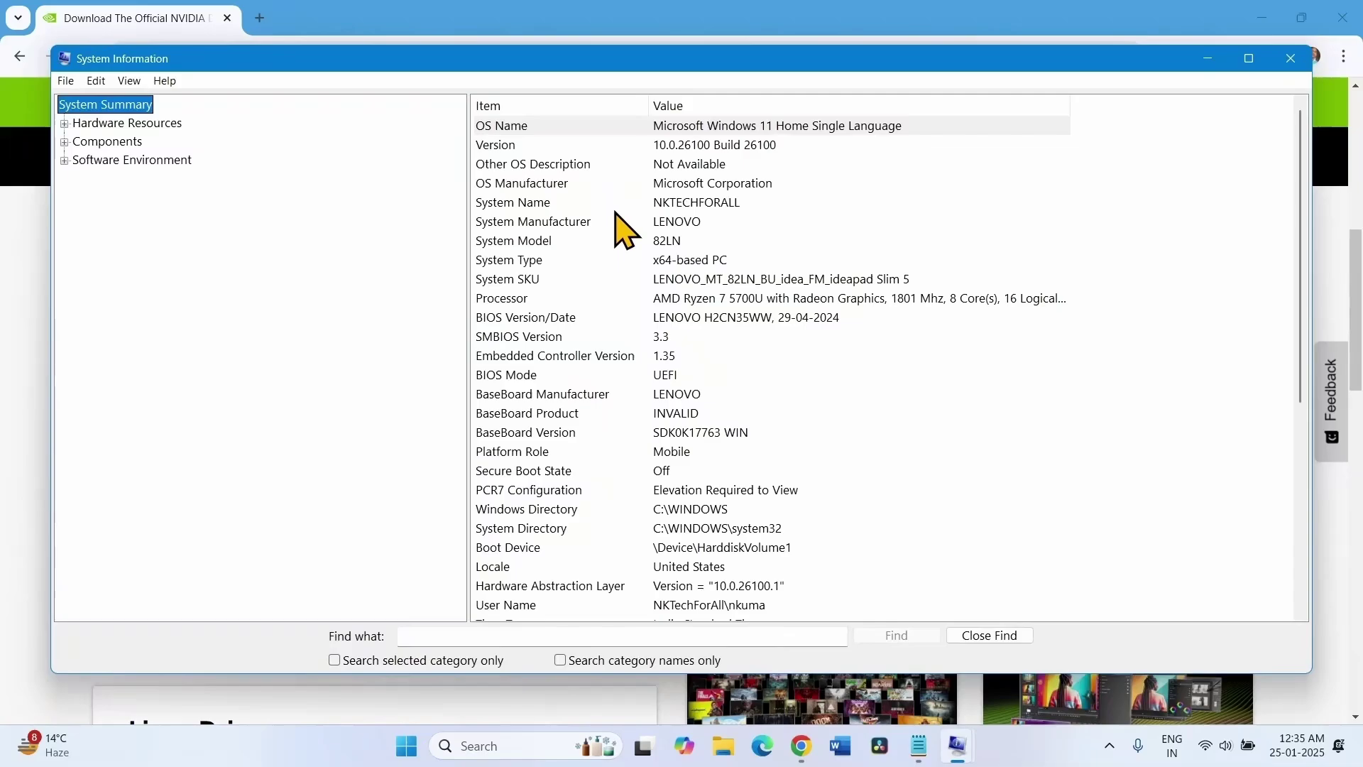
click(64, 142)
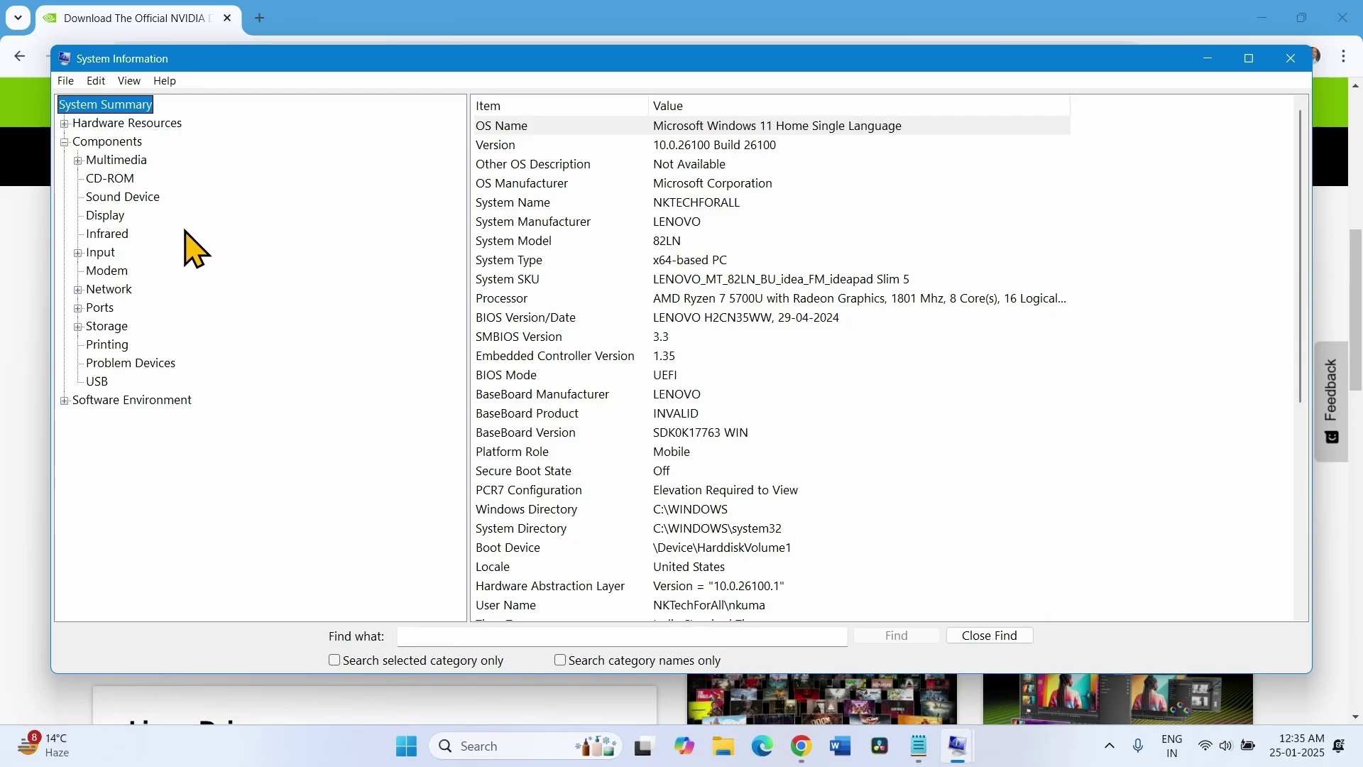
click(114, 215)
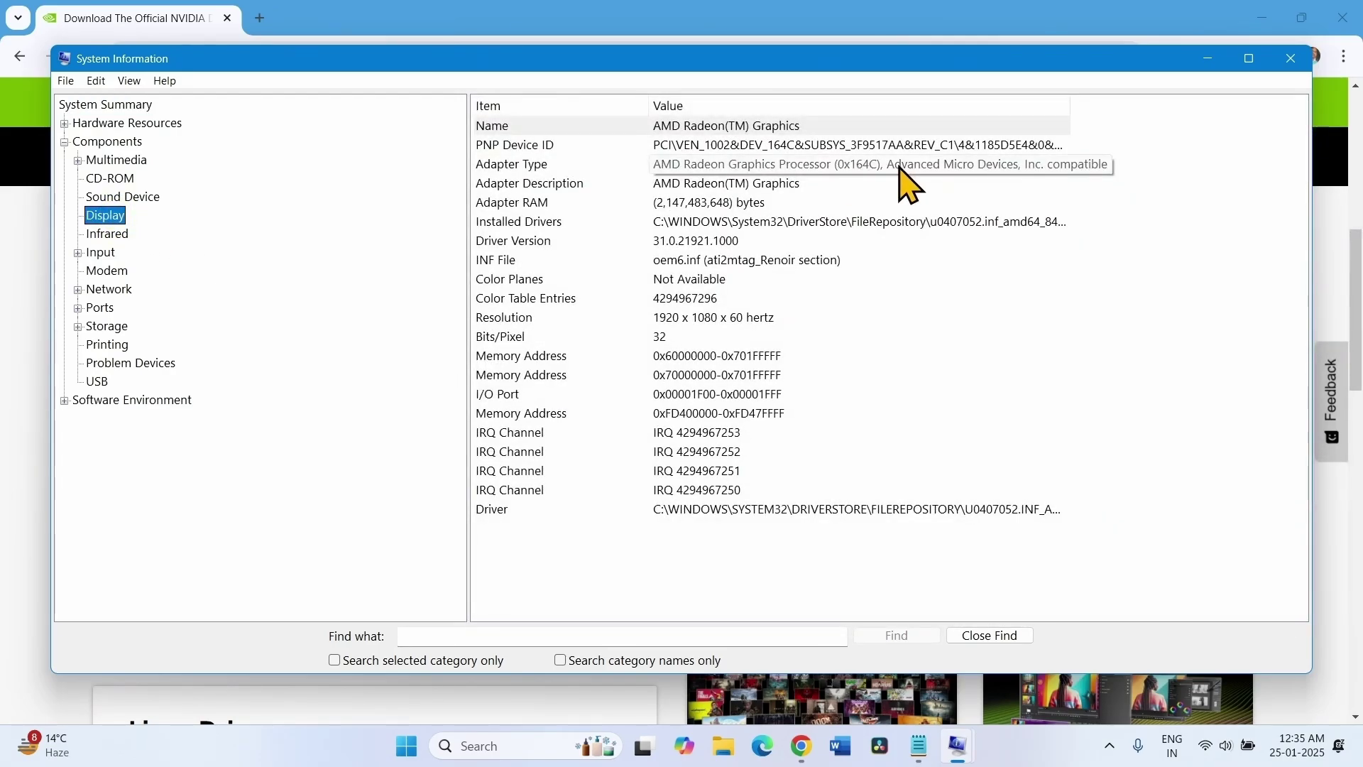
click(899, 169)
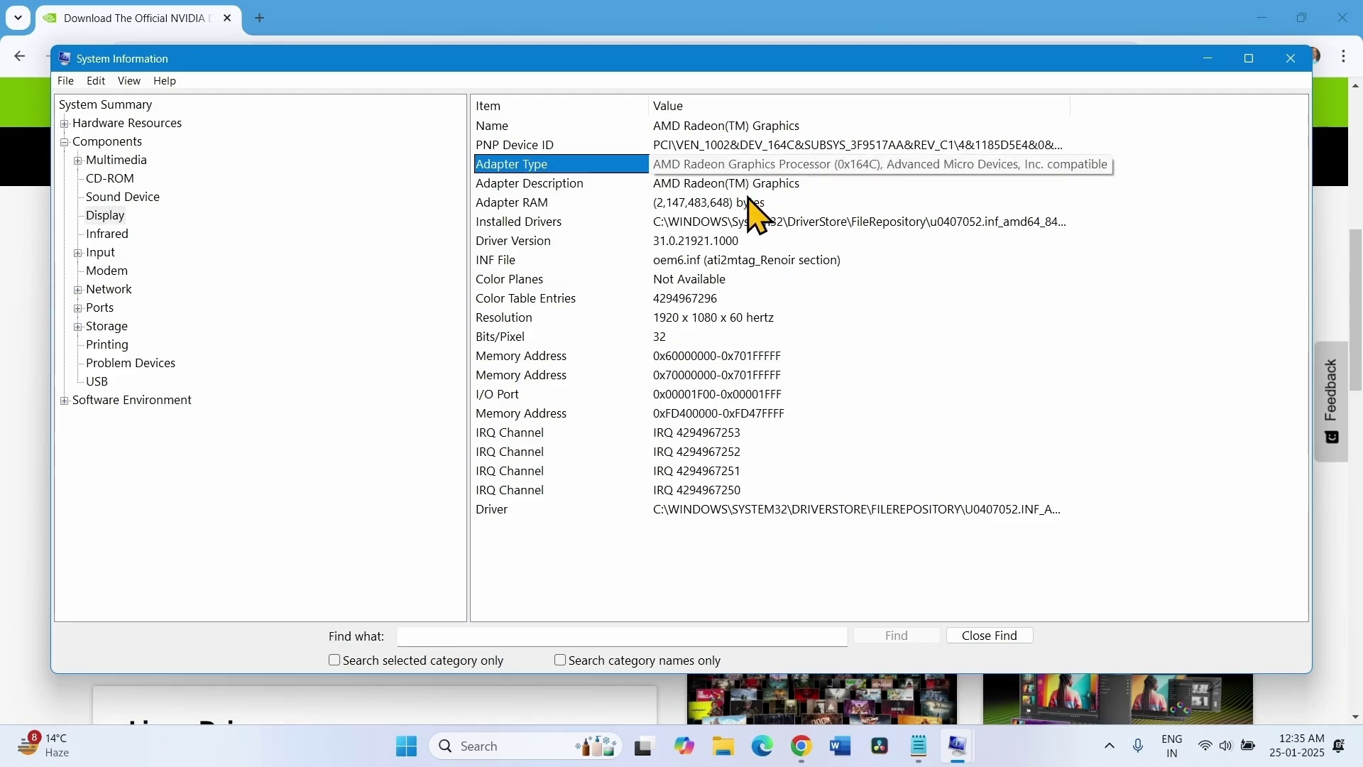
key(alt+Tab)
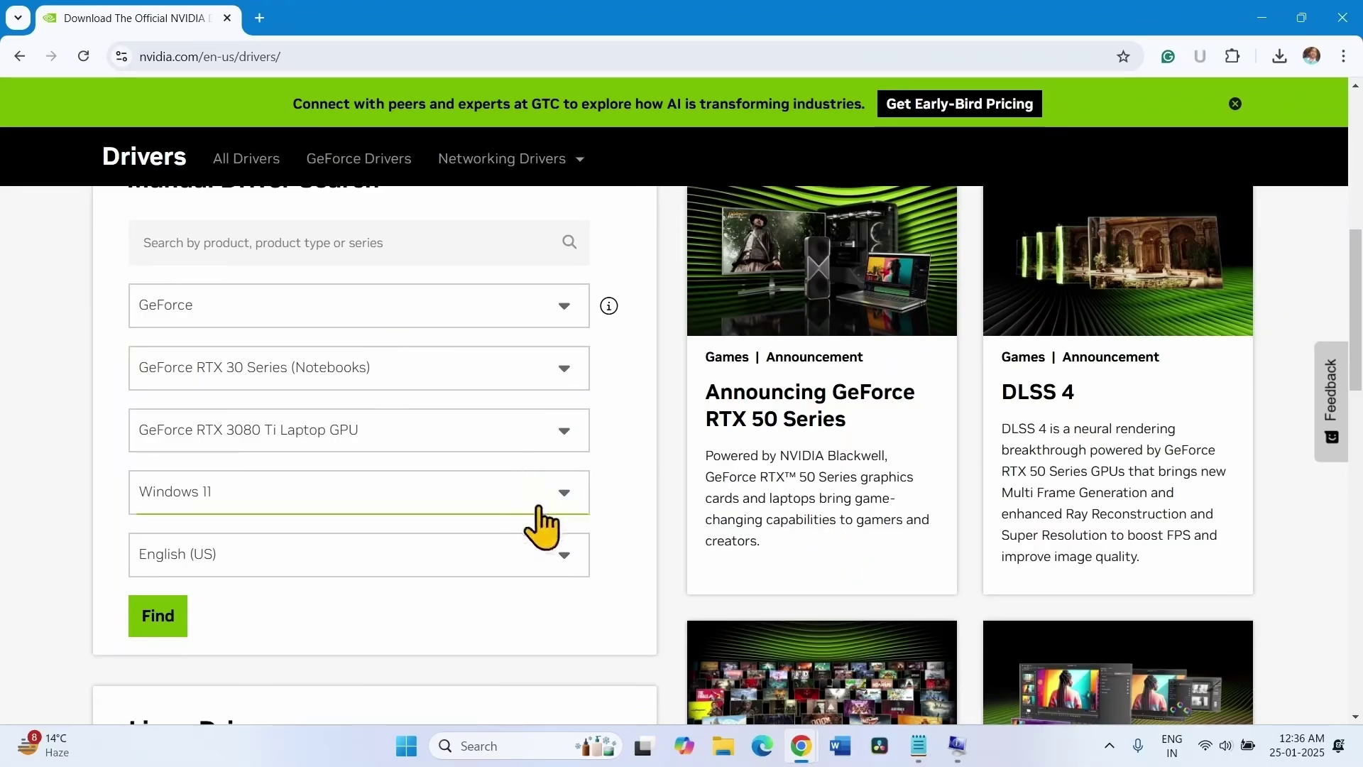
- Search drivers for GeForce, RTX 30 Series (Notebooks), GeForce RTX 3070 Laptop GPU
click(553, 305)
click(162, 357)
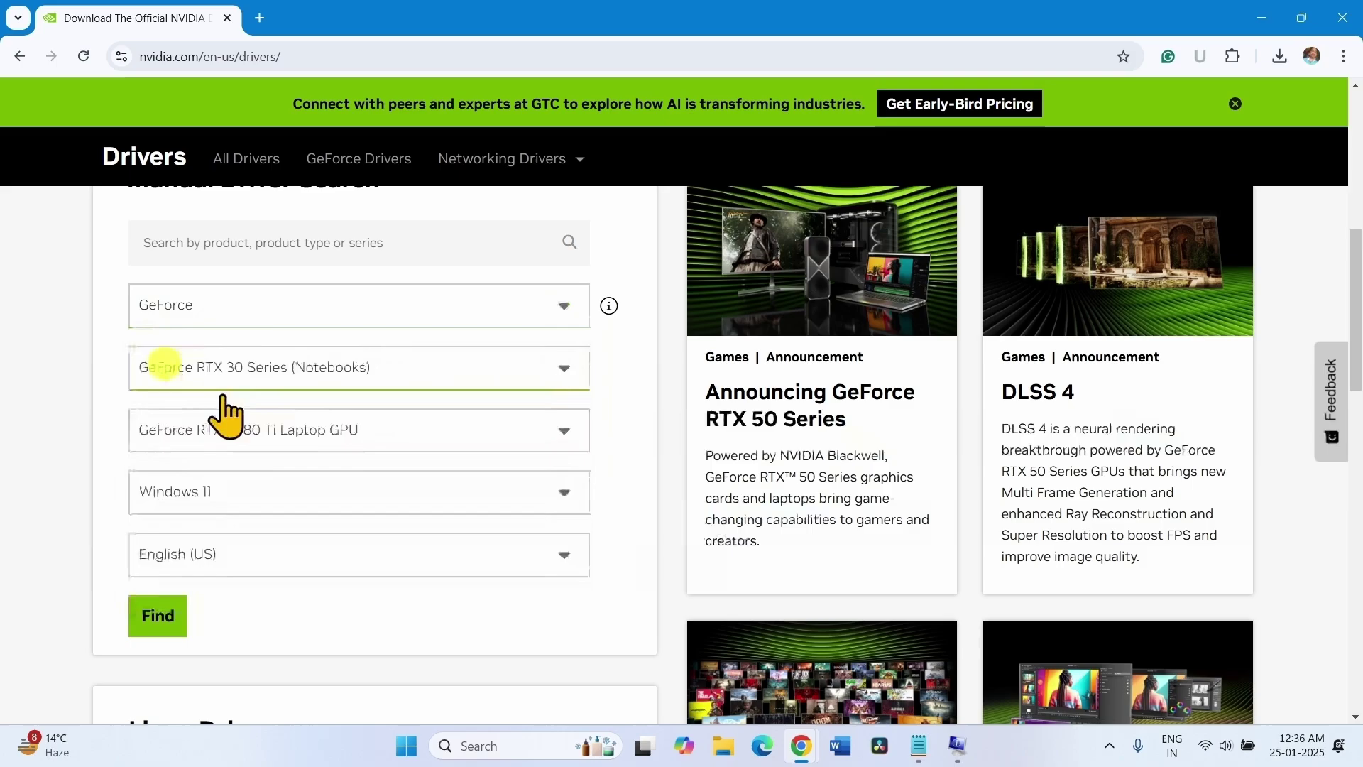
click(563, 375)
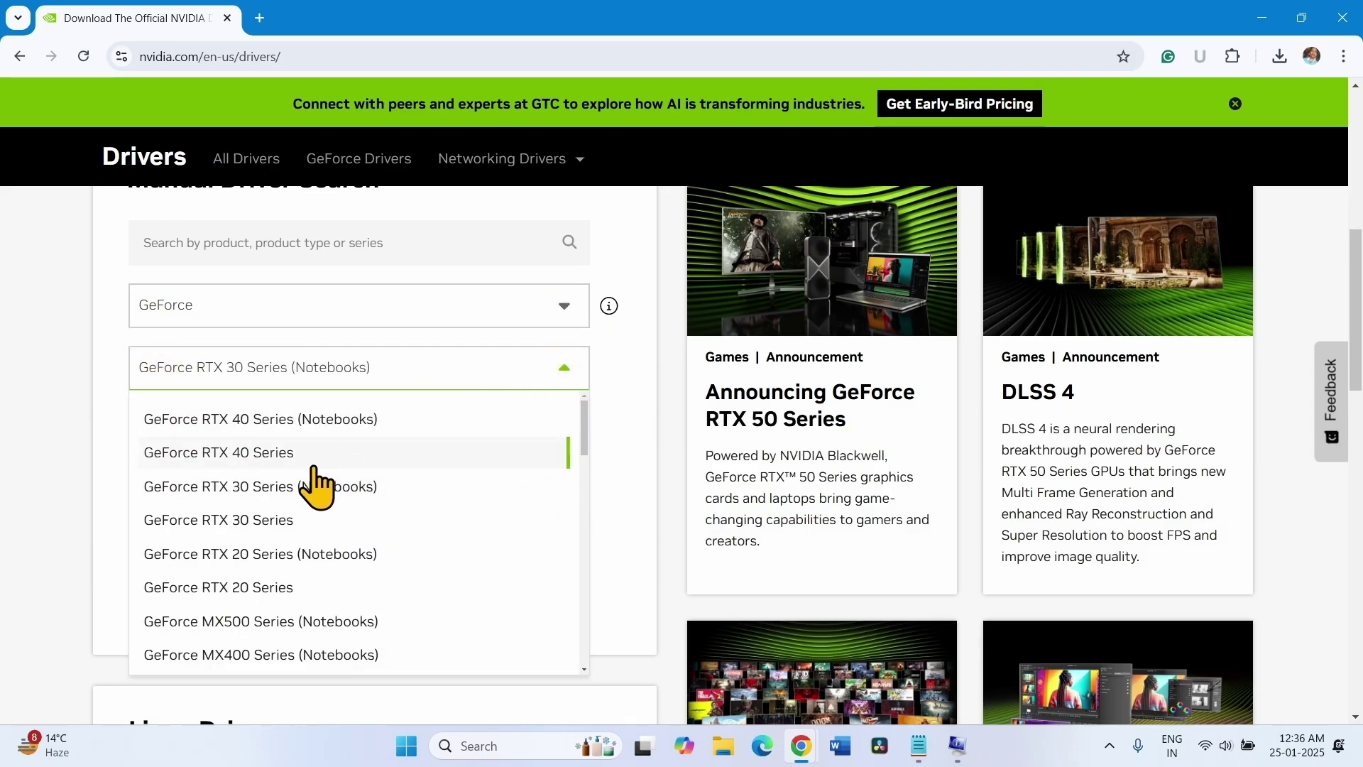
click(305, 497)
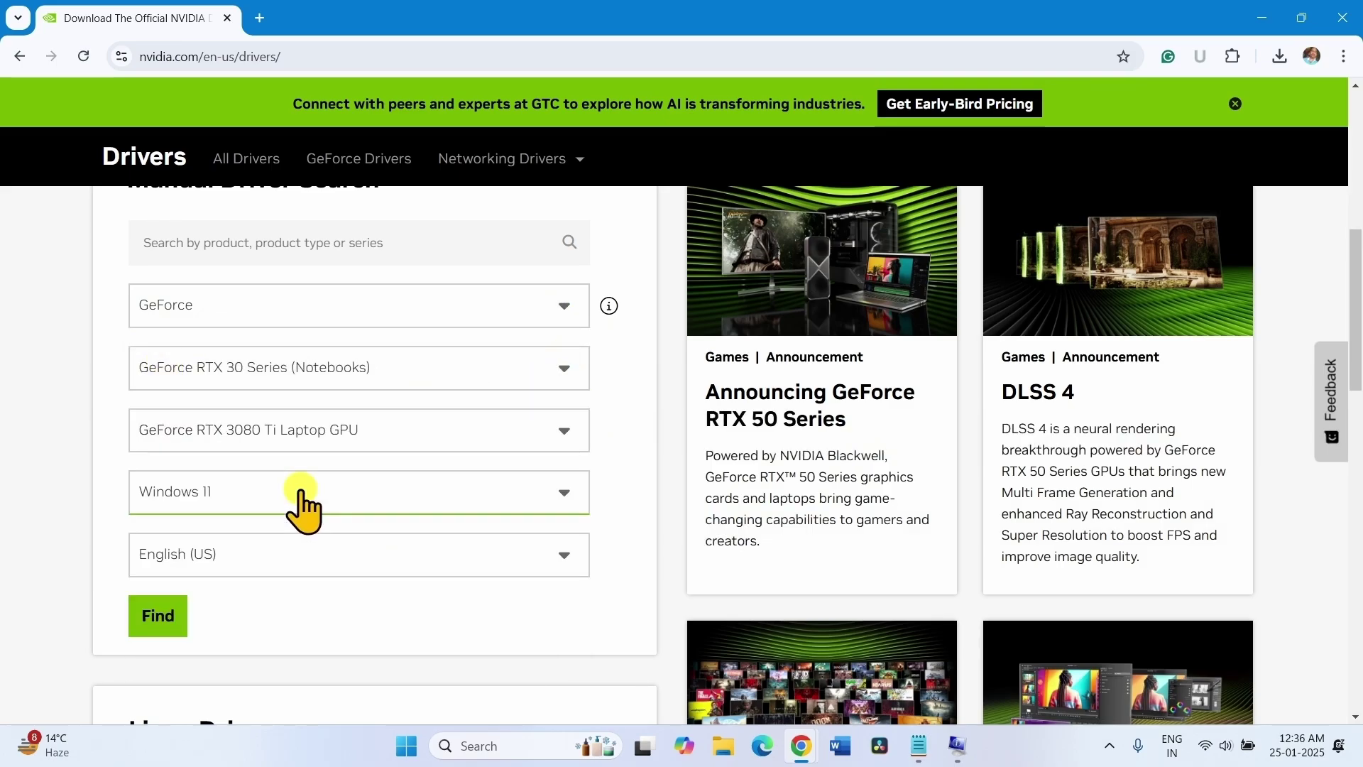
click(575, 430)
click(276, 582)
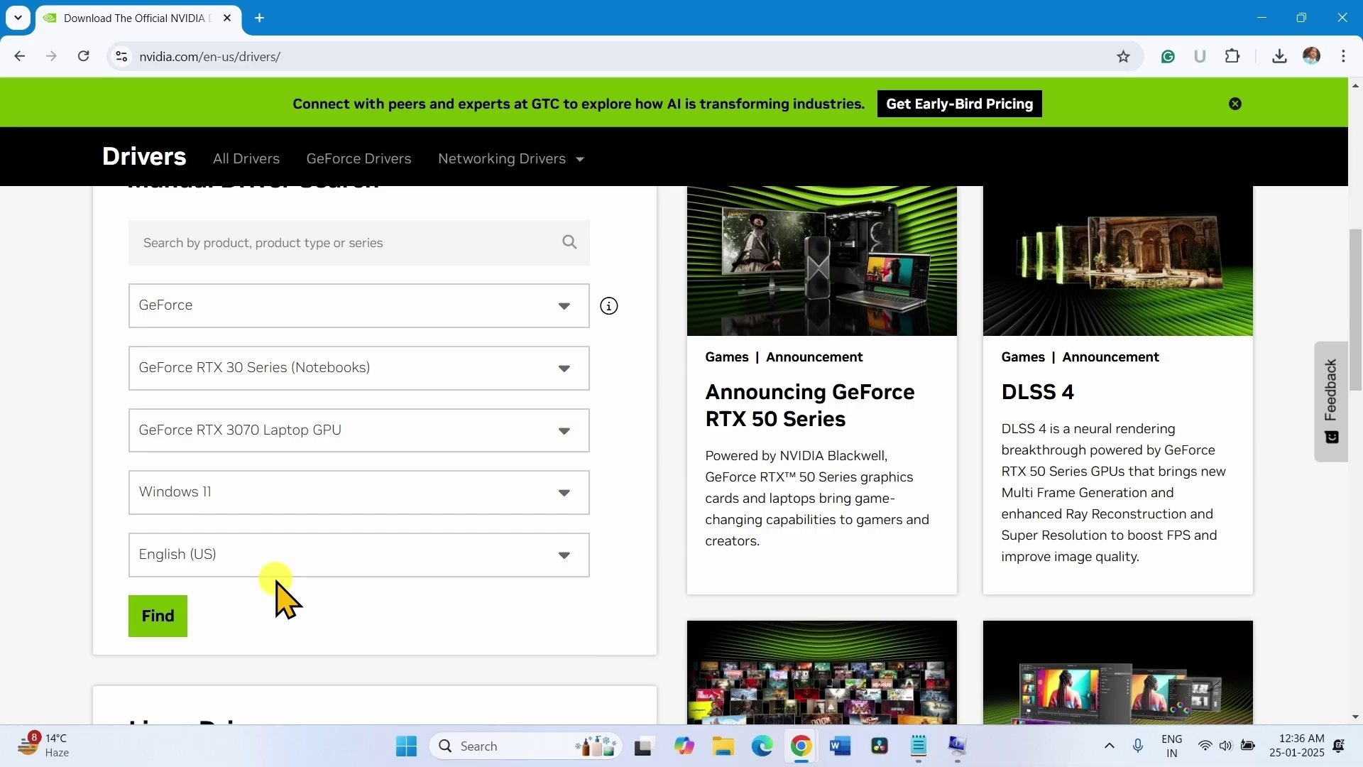
scroll(465, 428, down, 2)
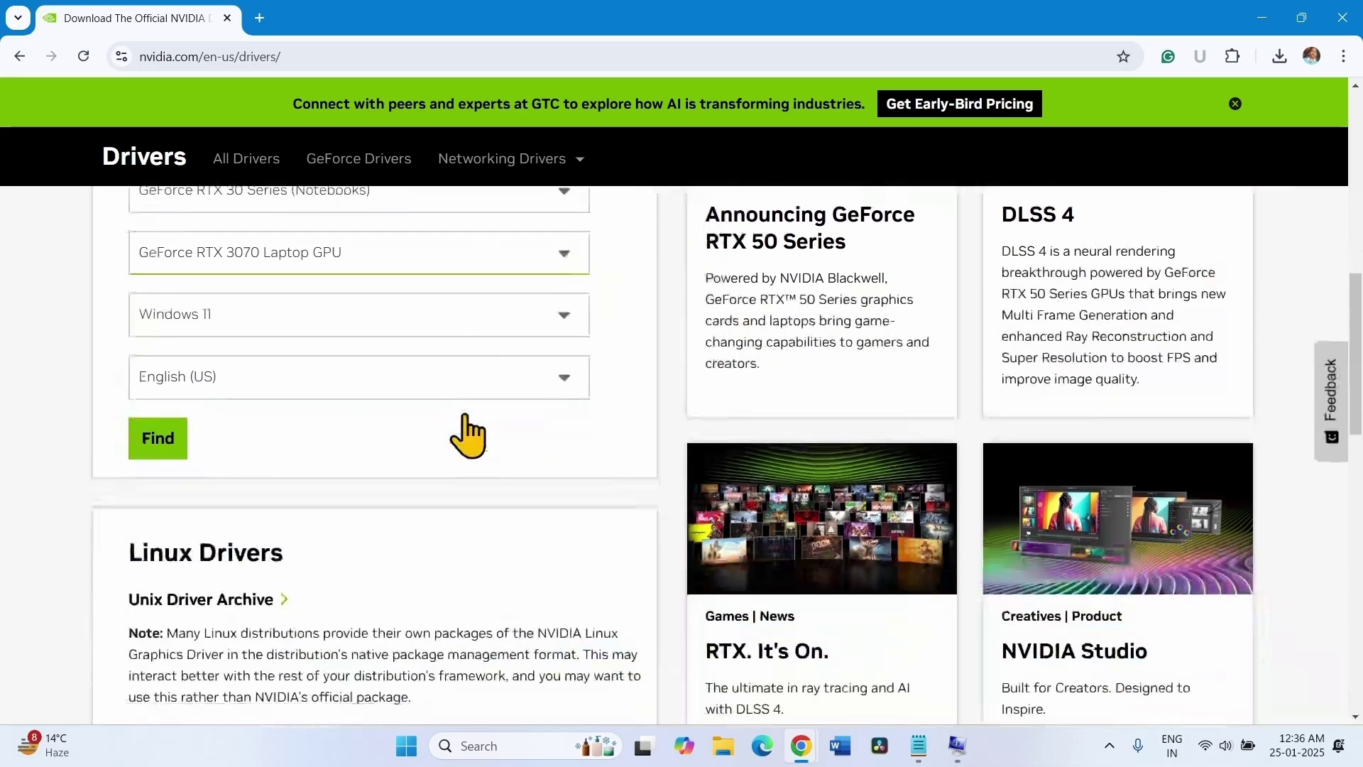
click(148, 454)
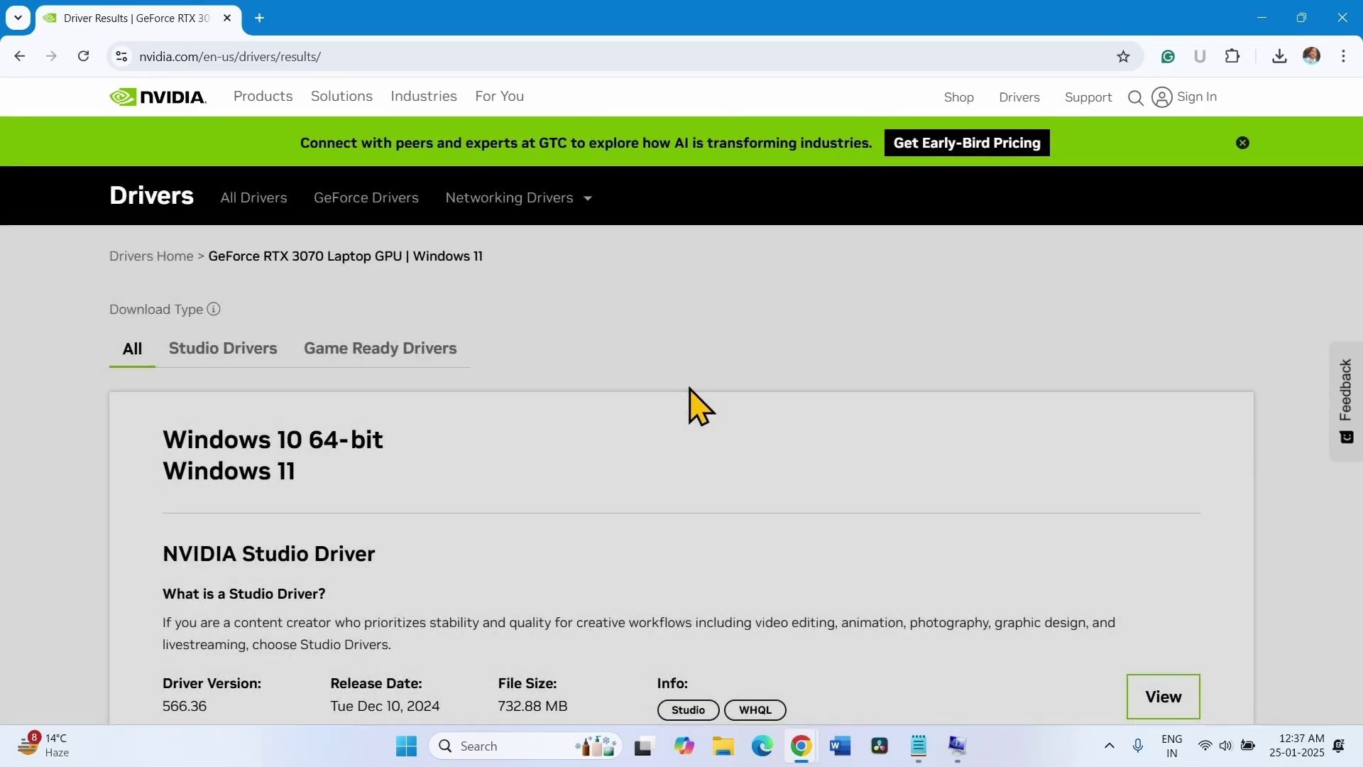
- Download Studio Driver 566.36 and run its installer from Chrome's downloads list
scroll(651, 441, down, 4)
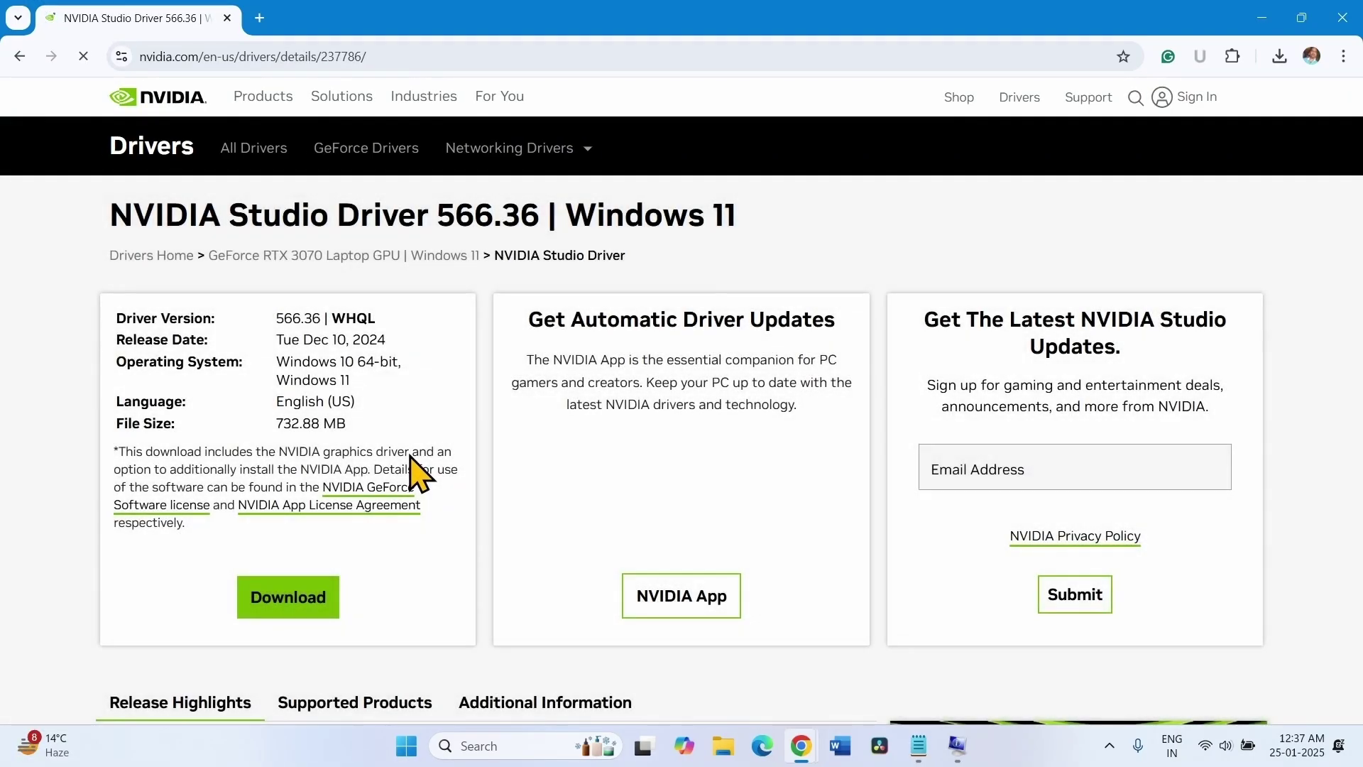
click(271, 599)
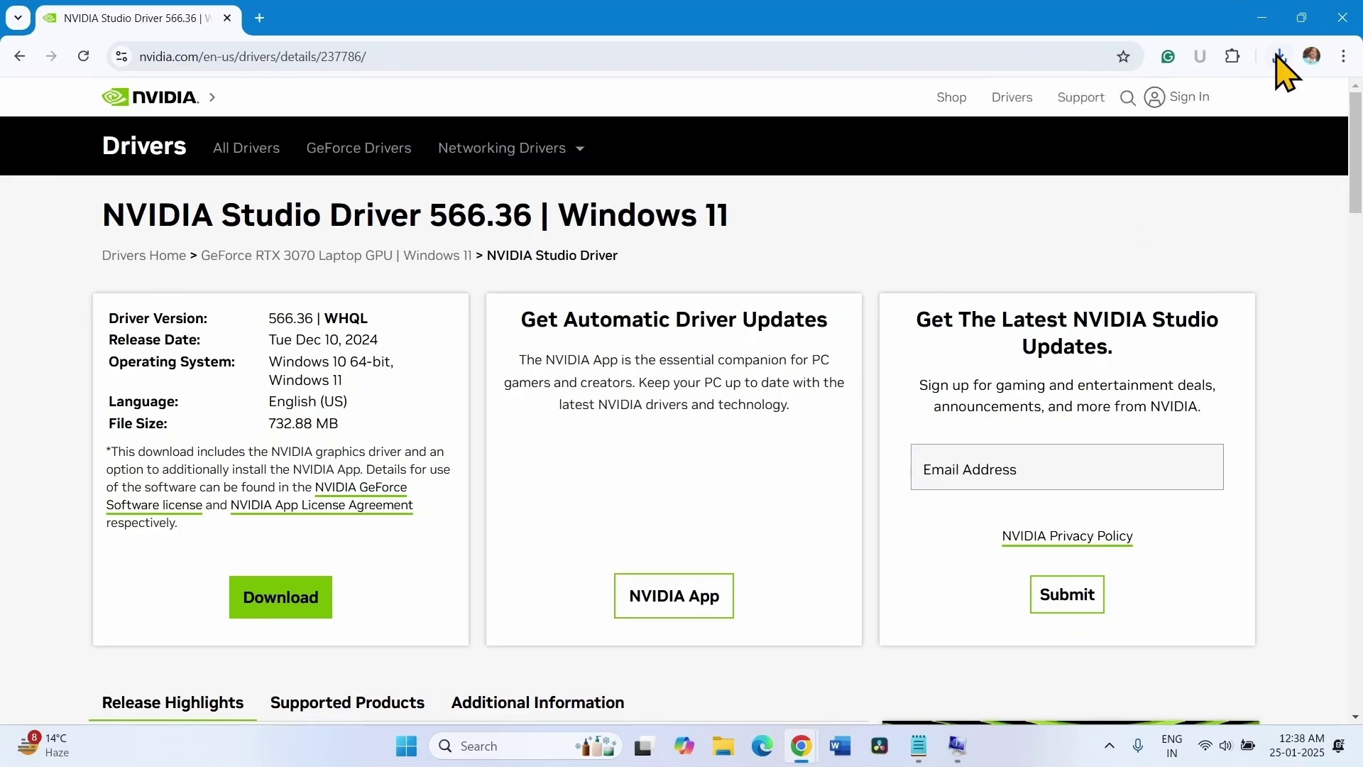
click(1279, 56)
click(1112, 144)
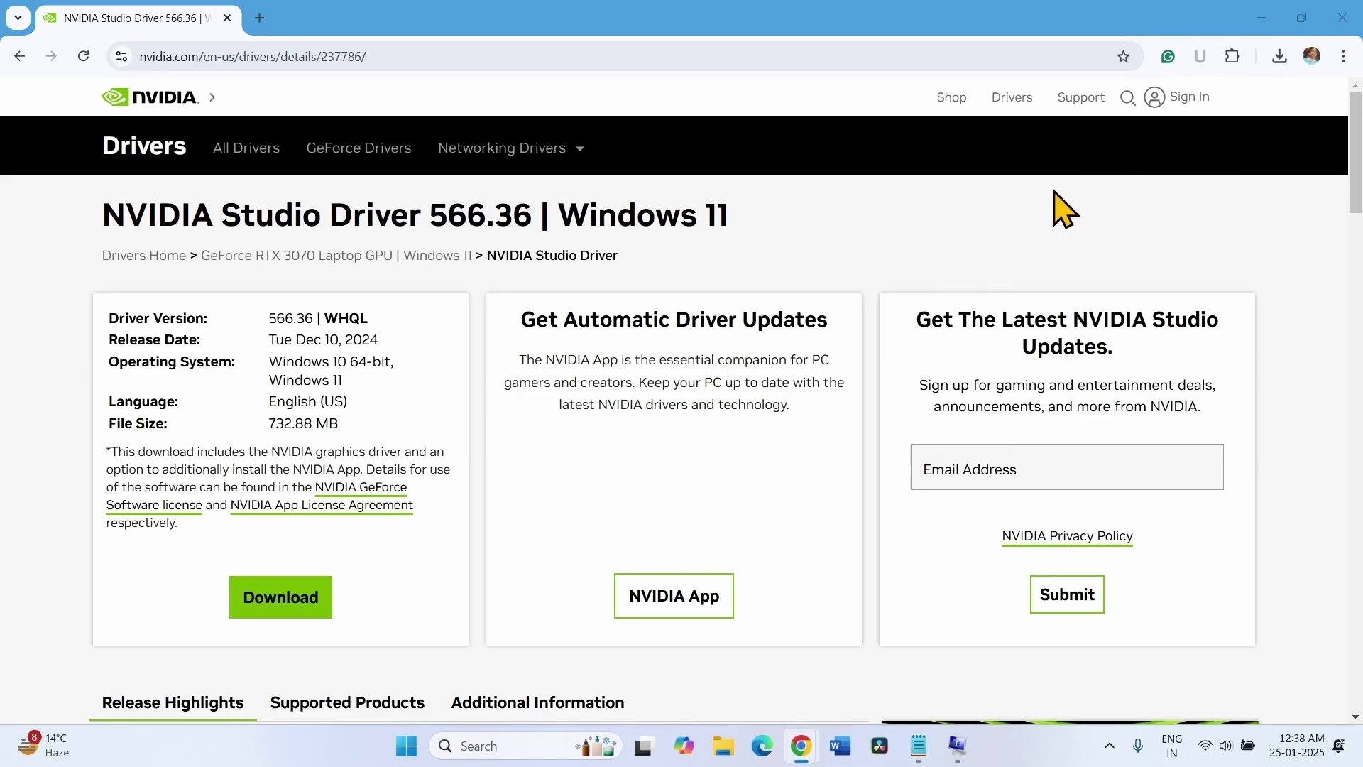
- Minimize Chrome, approve the UAC prompt, and extract the driver files to the default folder
click(1260, 16)
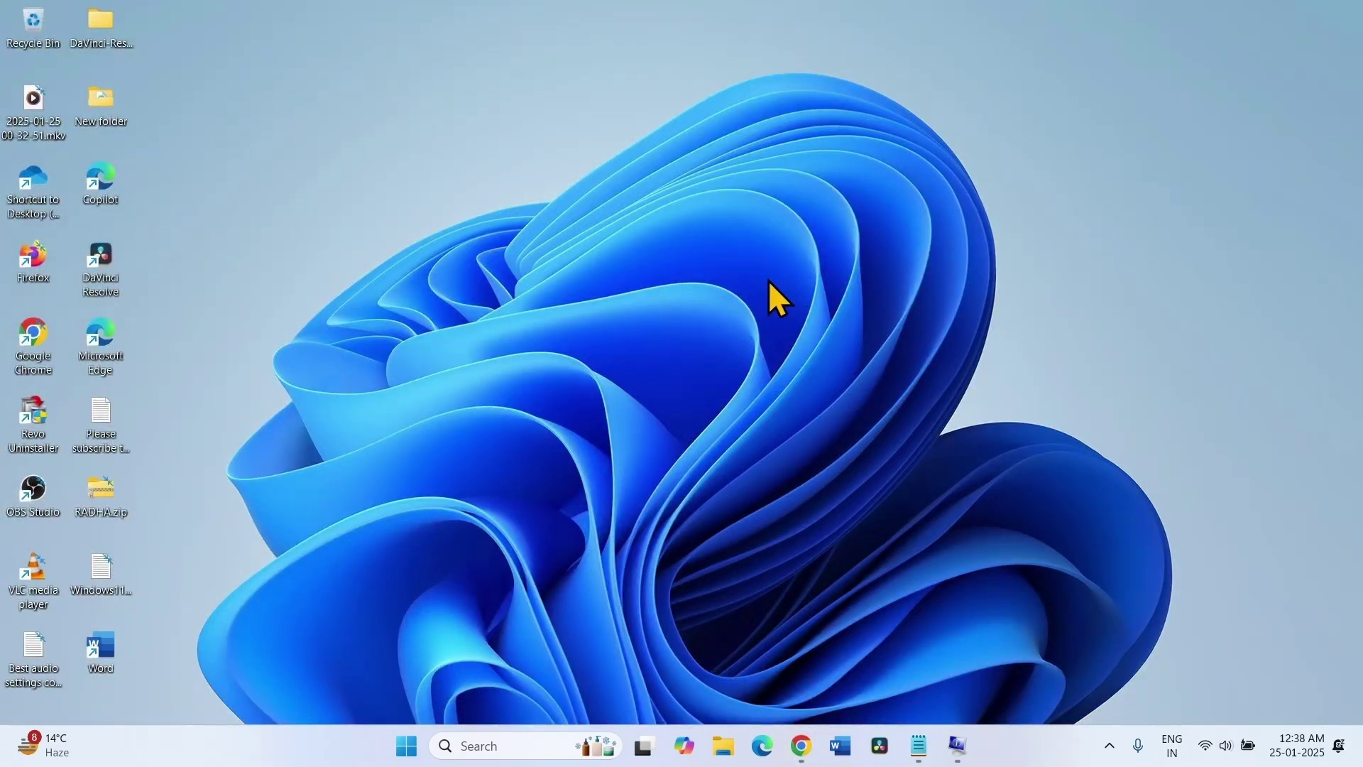
click(588, 525)
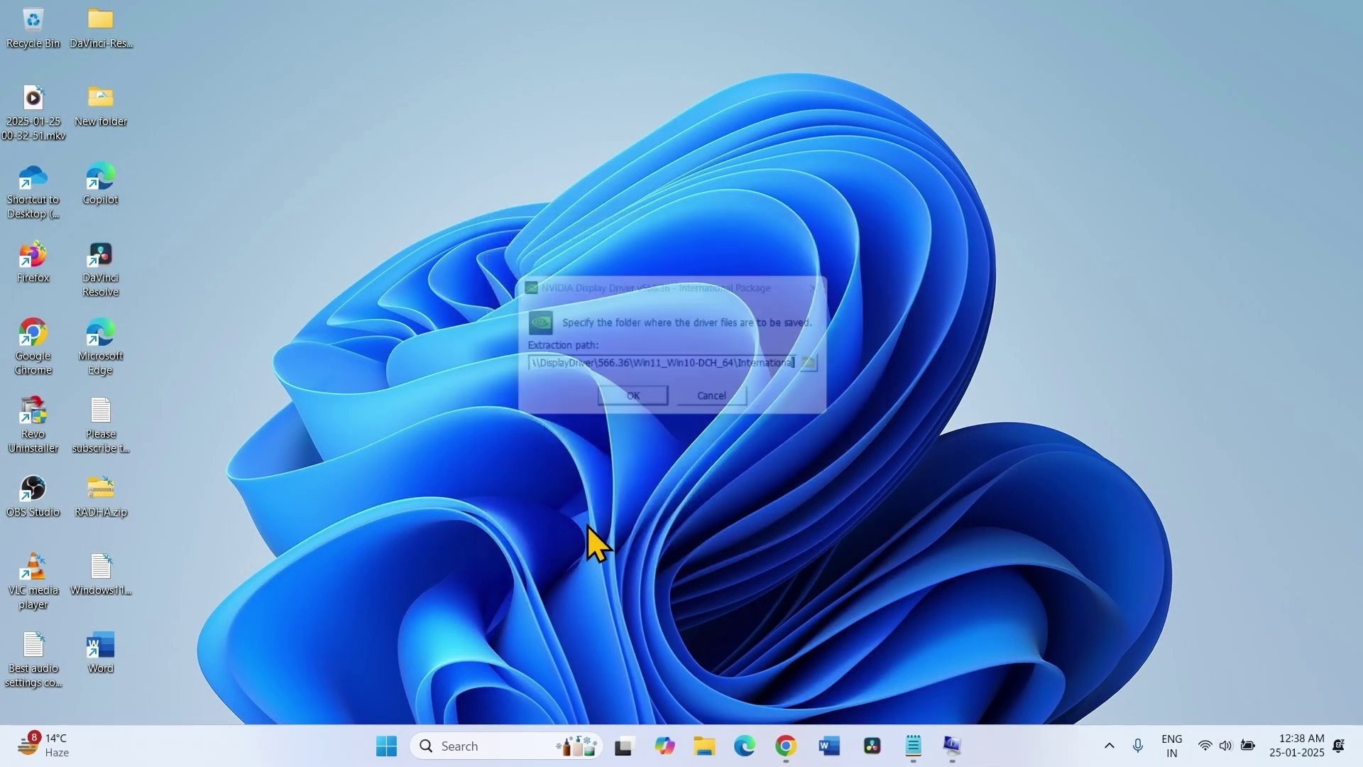
click(629, 404)
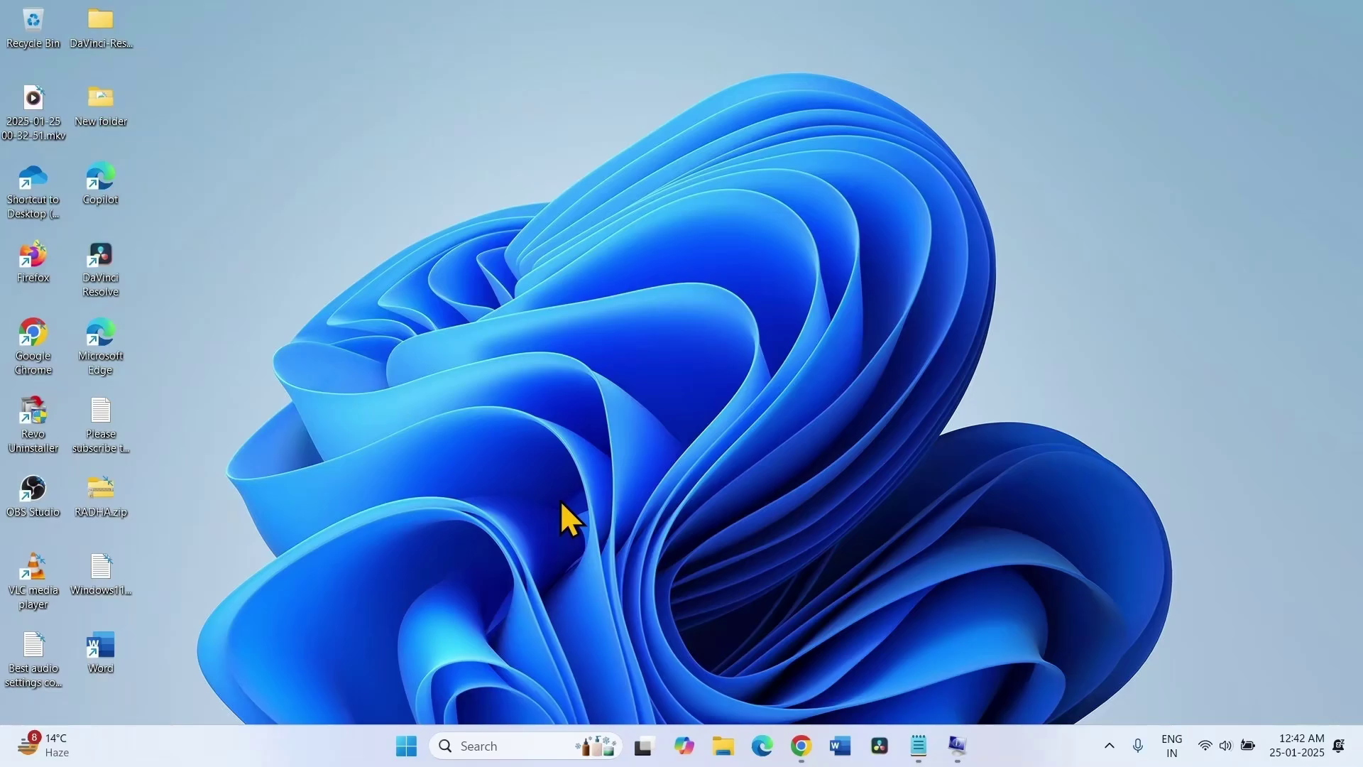
- Launch System Configuration by searching for msconfig
click(474, 744)
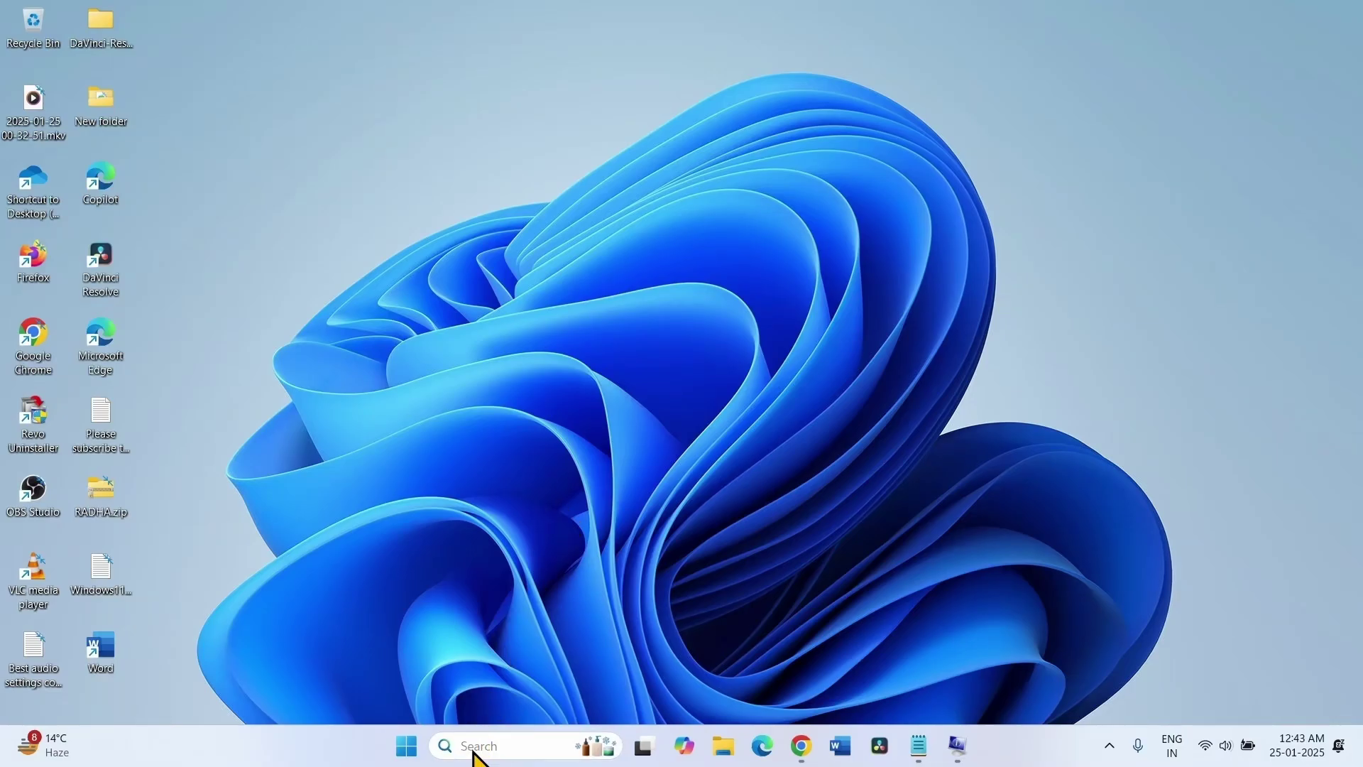
text(m)
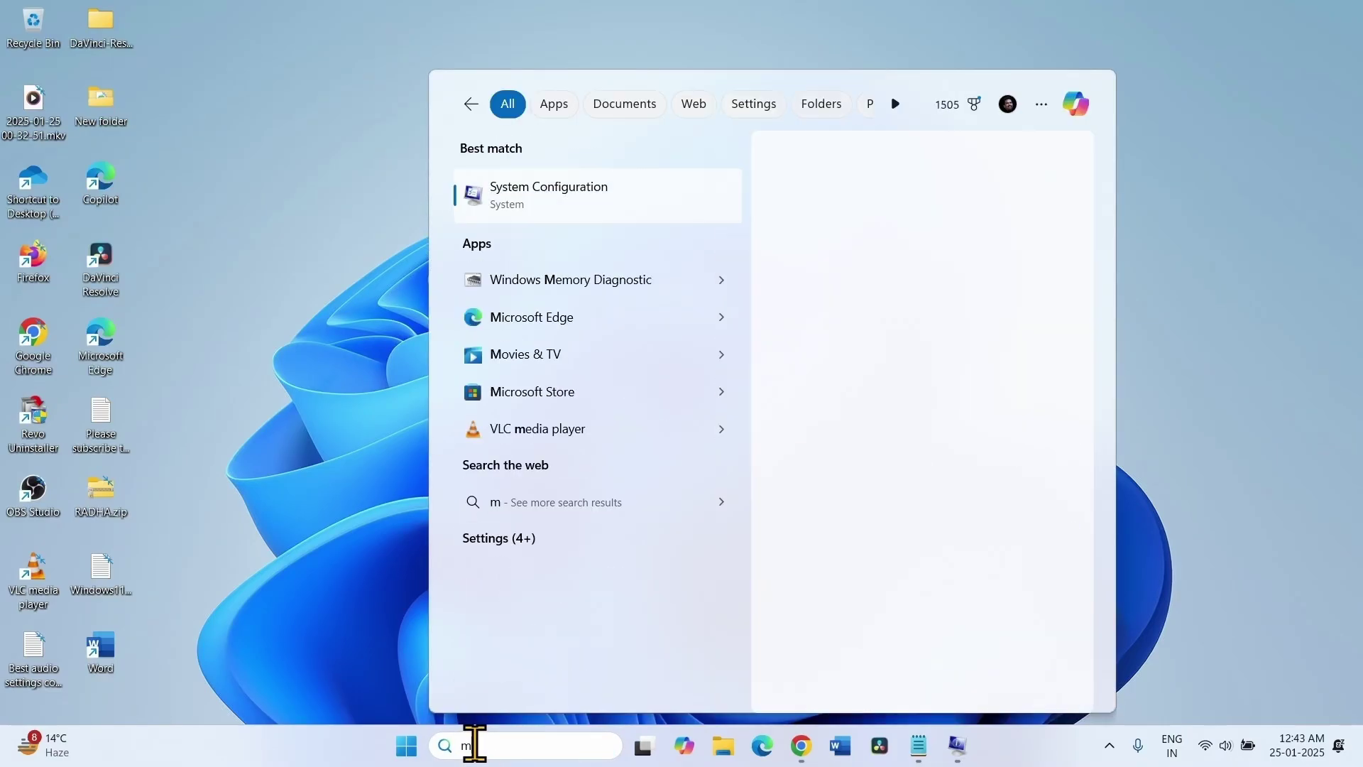
text(sconfig)
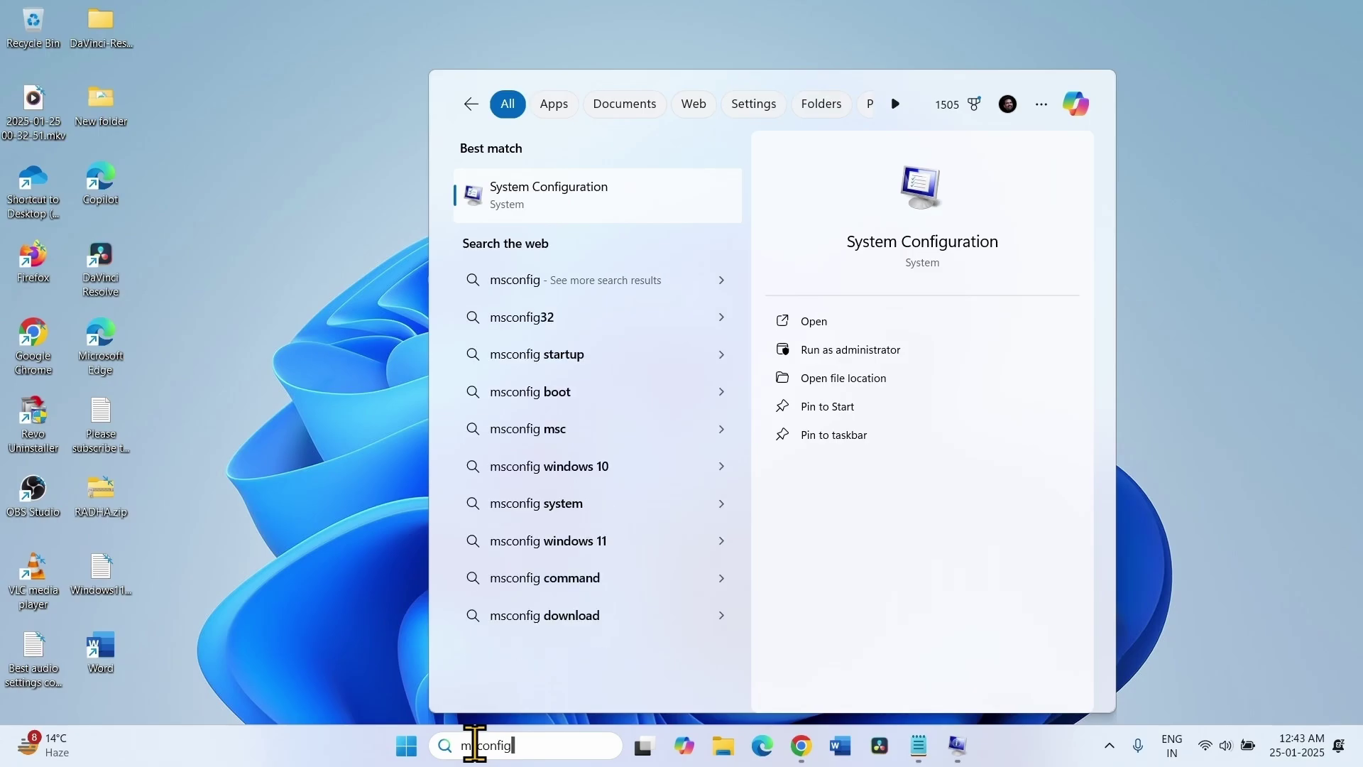
click(570, 194)
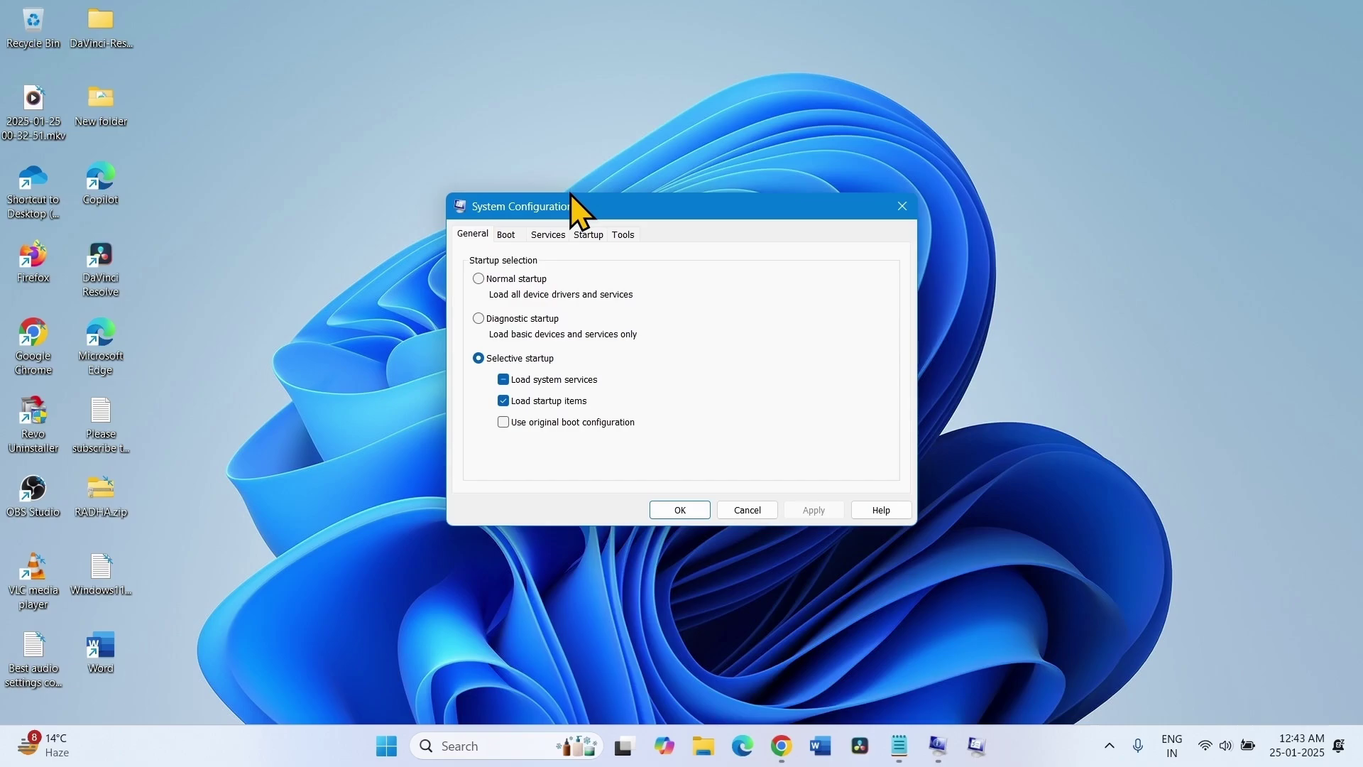
- On the Services list, hide all Microsoft services and disable every remaining service
click(549, 236)
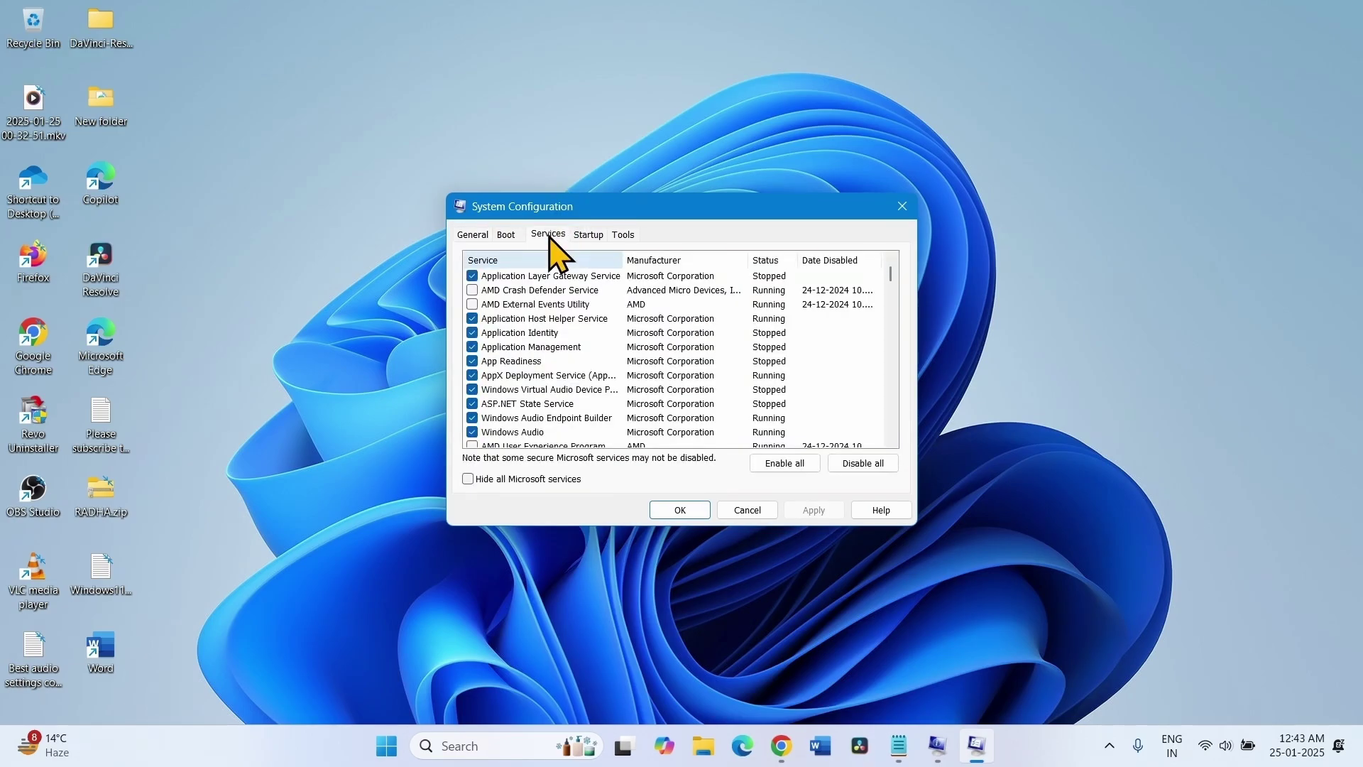
click(469, 479)
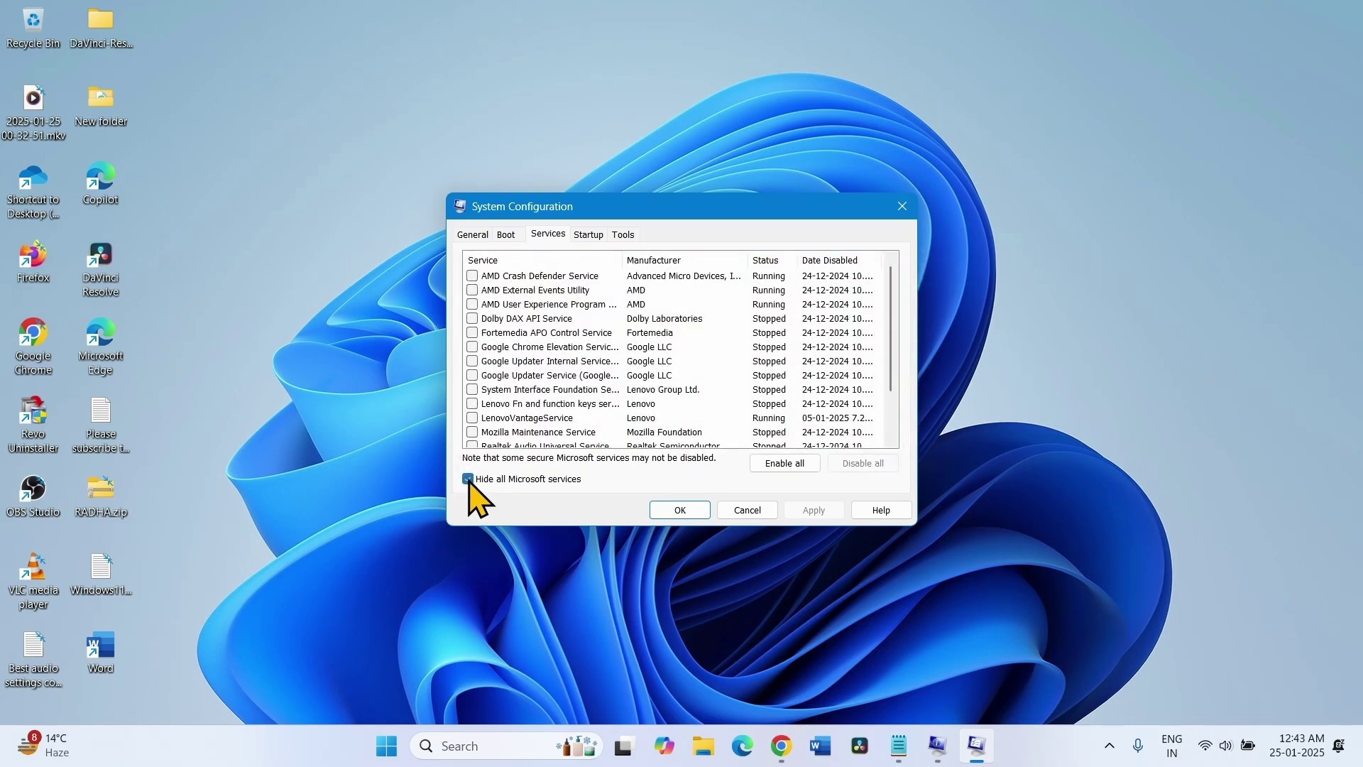
click(786, 464)
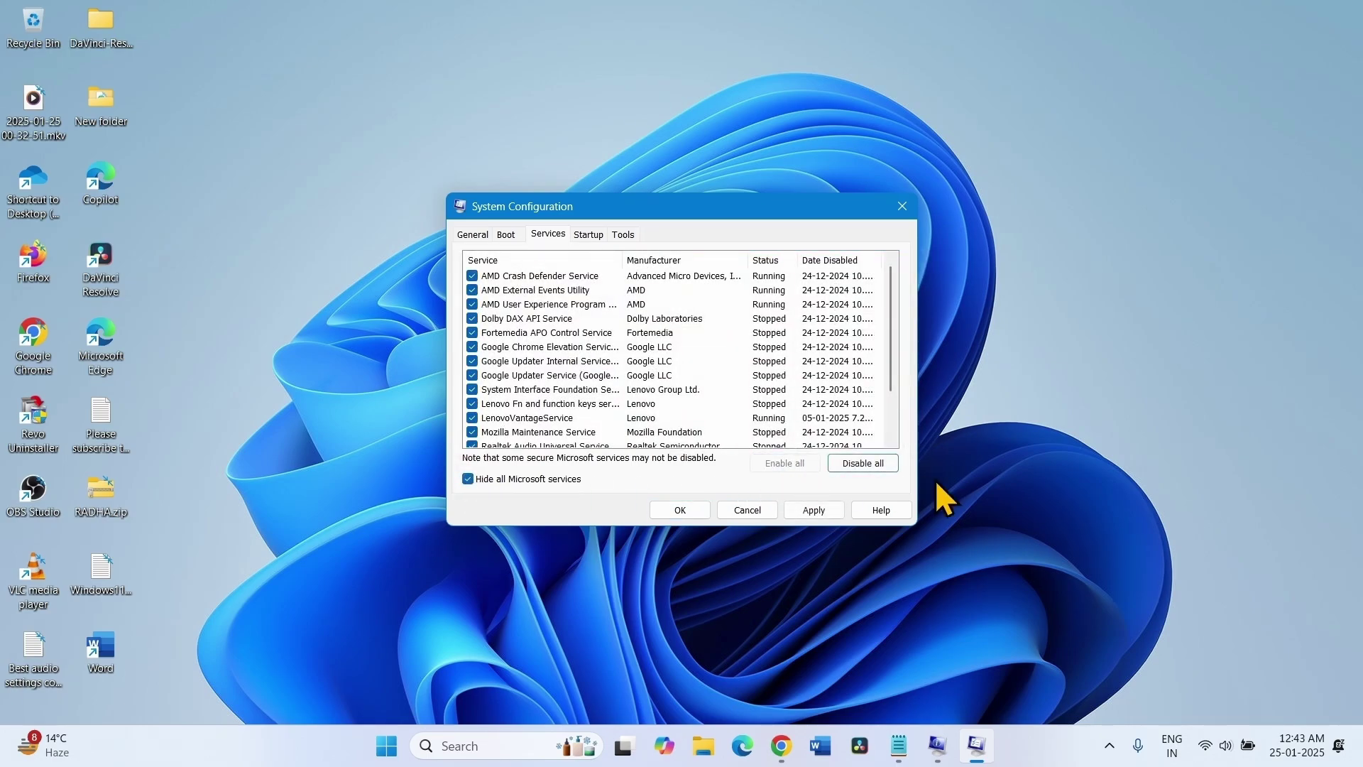
click(872, 466)
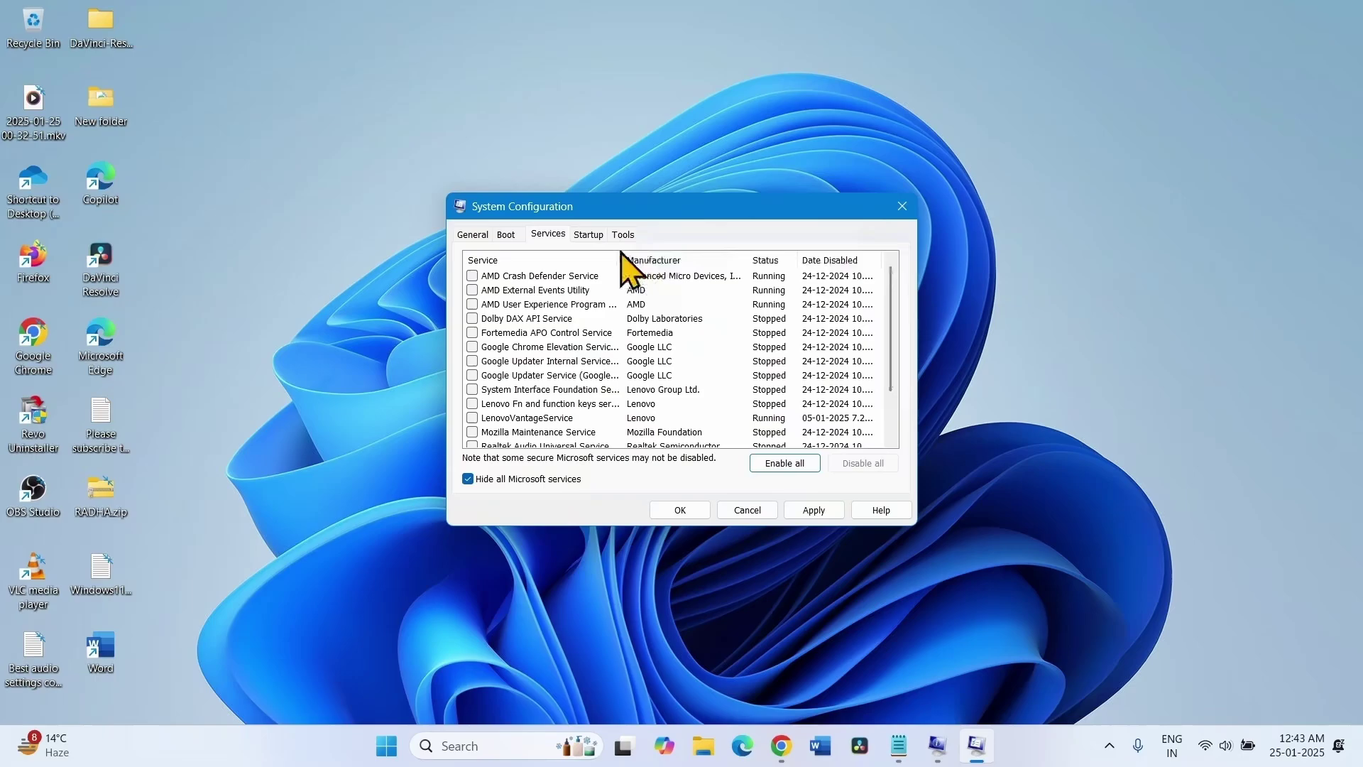
click(588, 235)
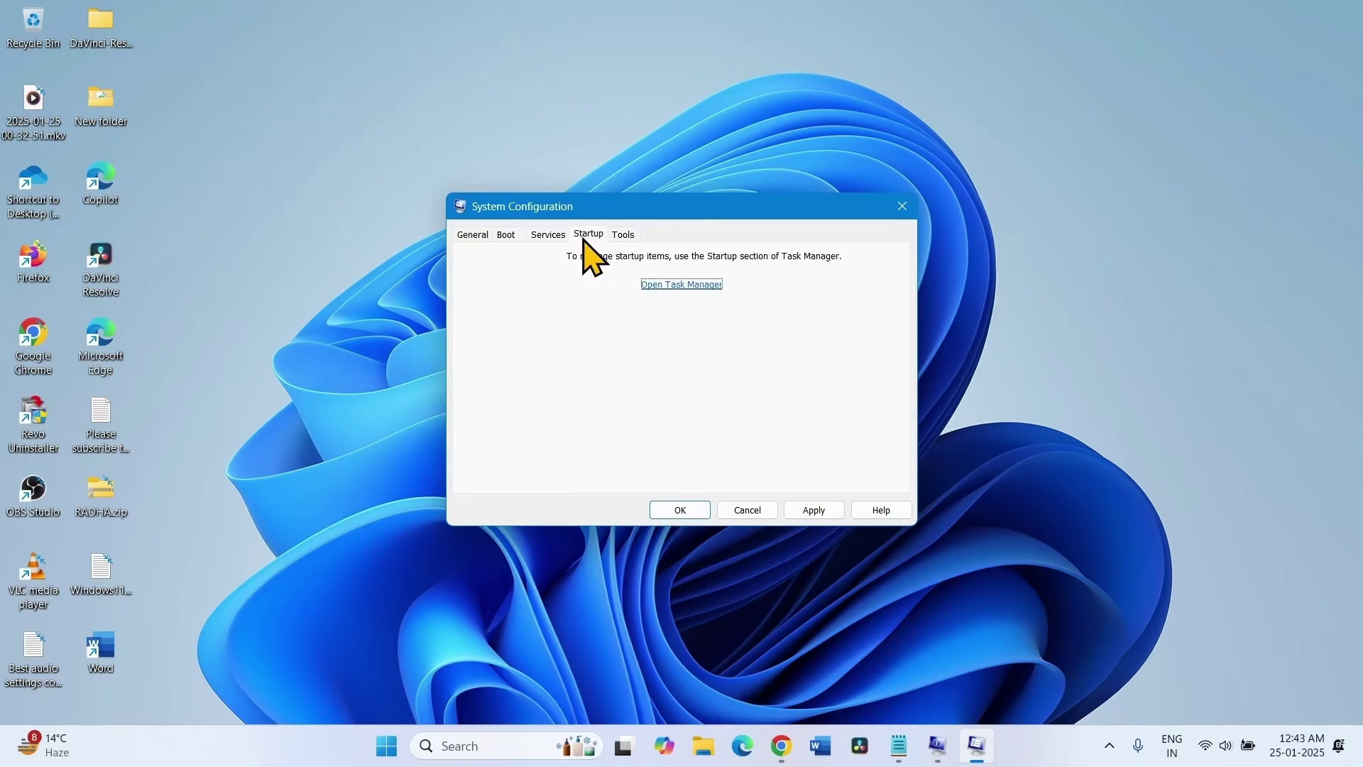
- Set msedge.exe to Disabled so every Task Manager startup app is disabled, then close Task Manager
click(683, 285)
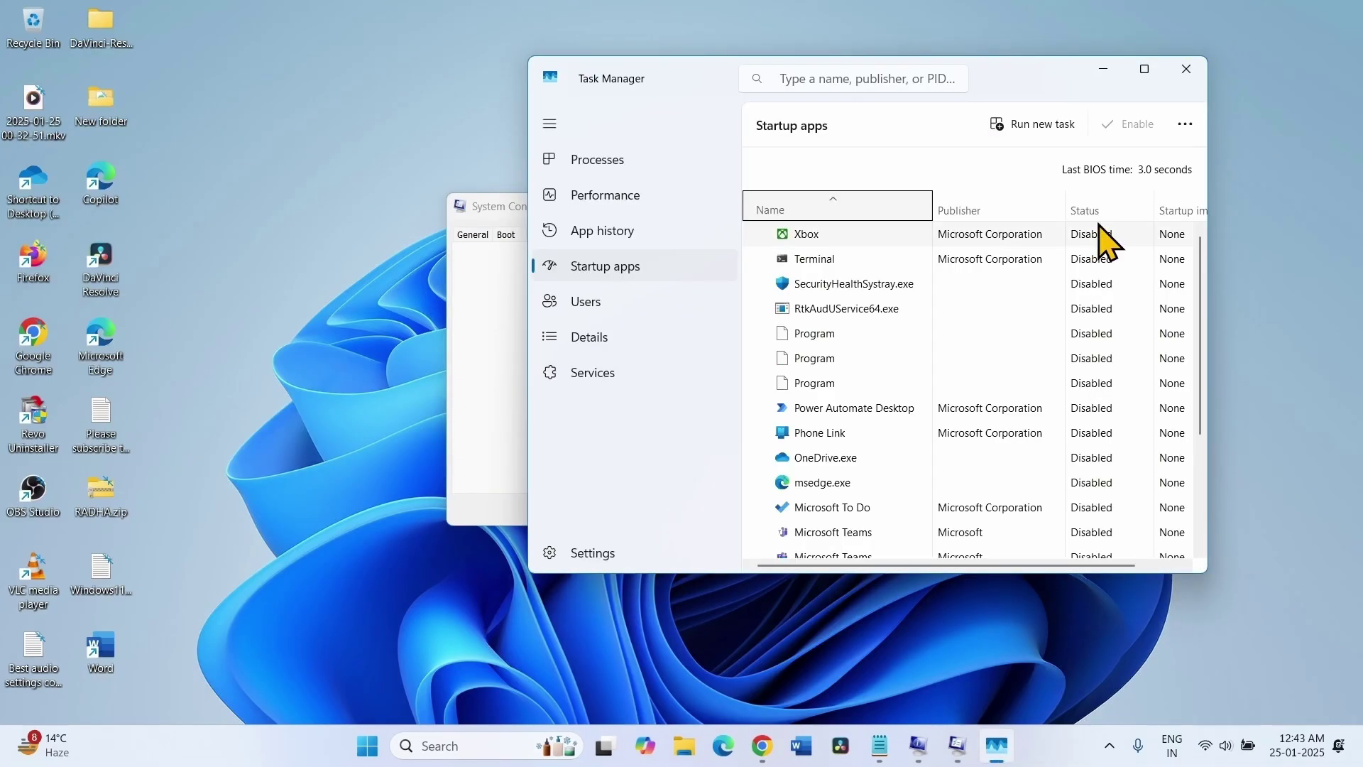
scroll(1114, 470, down, 2)
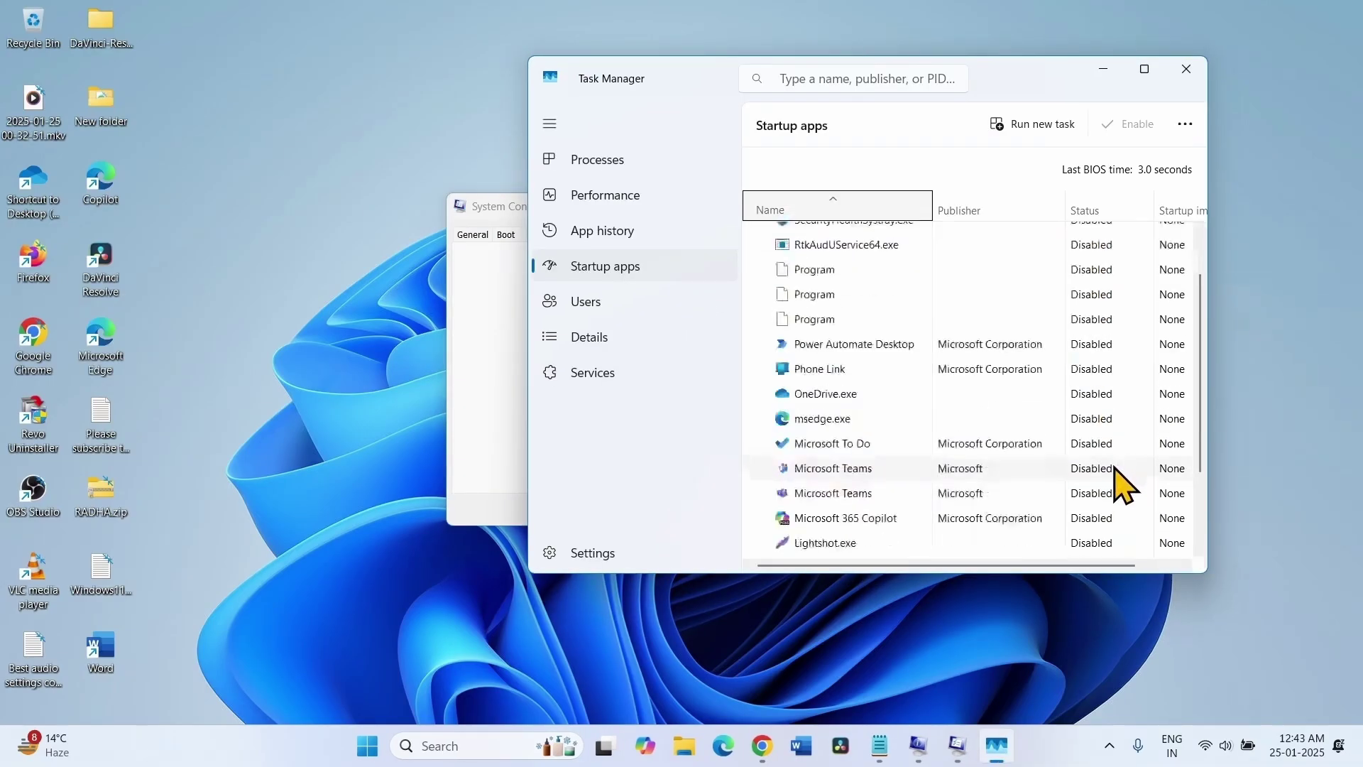
scroll(1118, 472, down, 3)
scroll(1116, 478, up, 4)
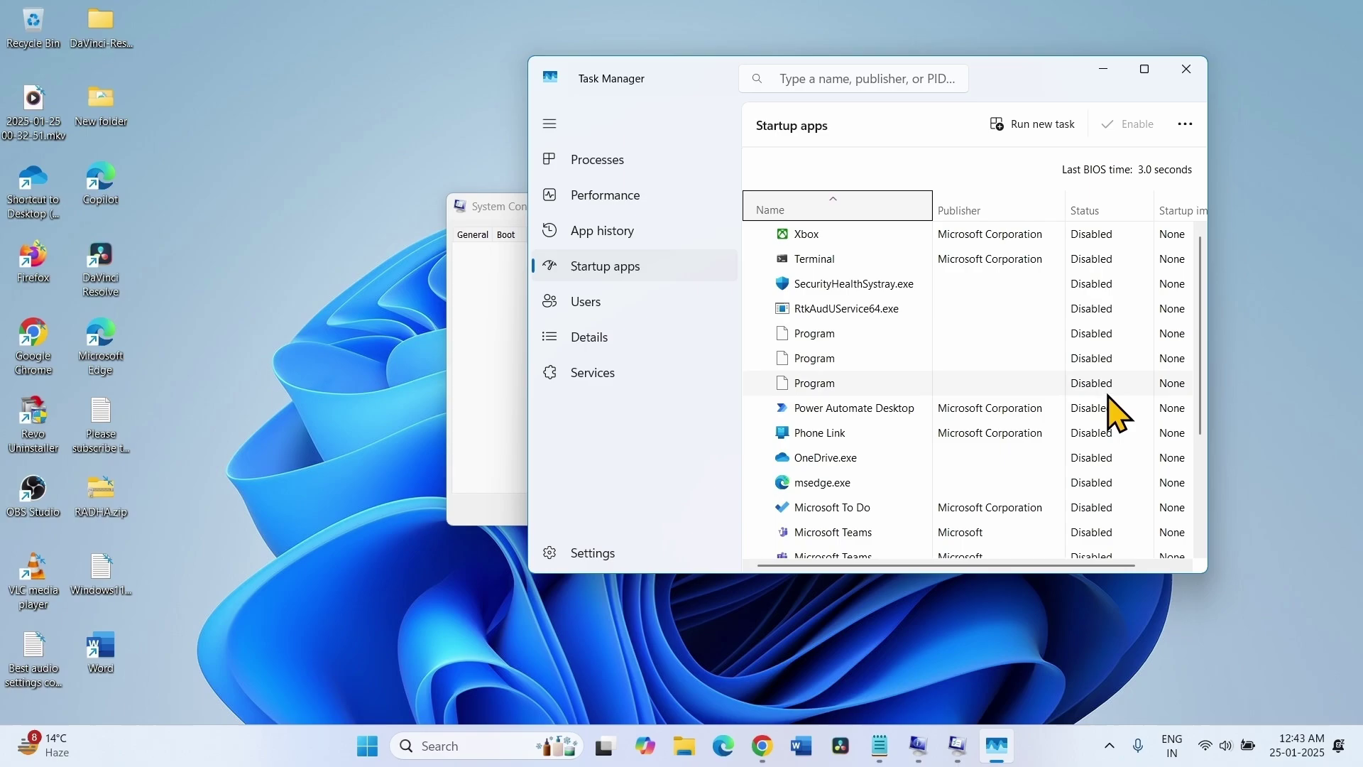
scroll(1110, 398, down, 3)
right_click(1114, 363)
click(1118, 370)
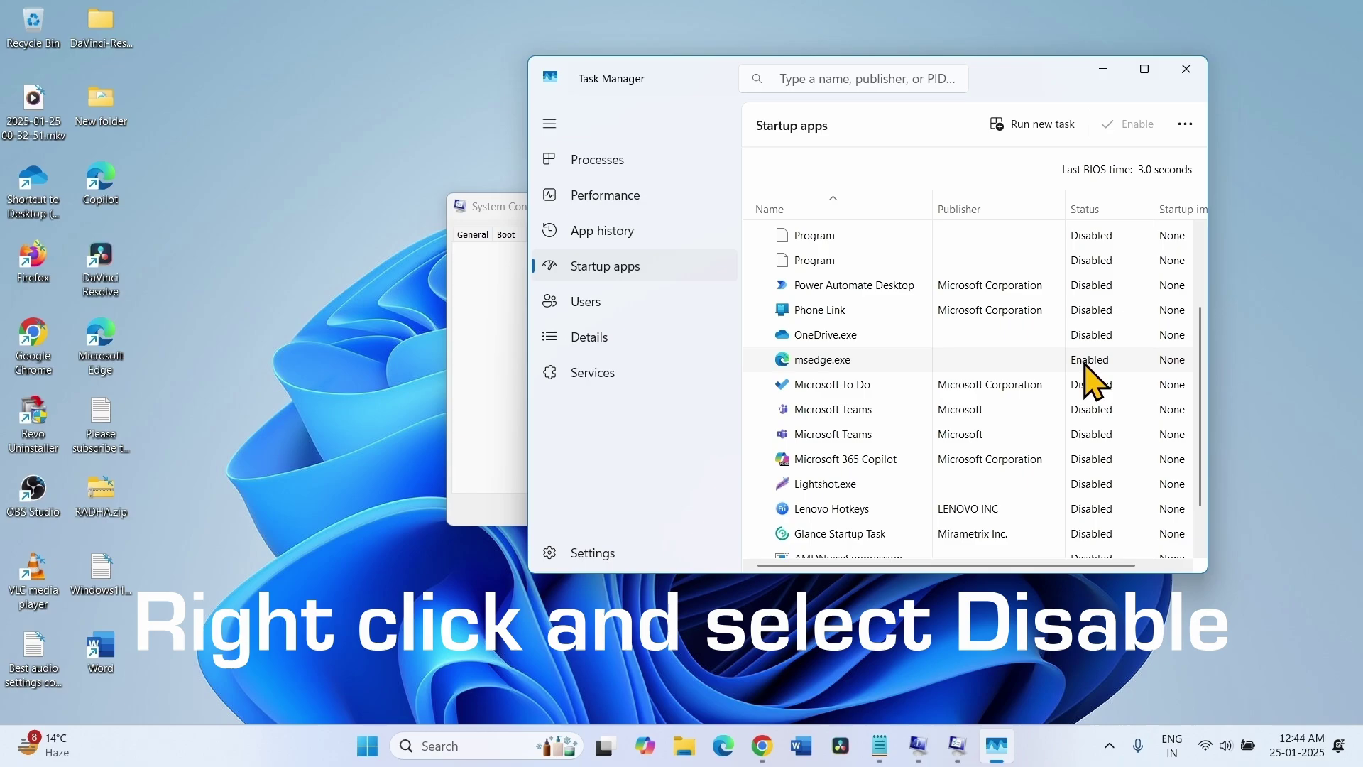
right_click(1085, 362)
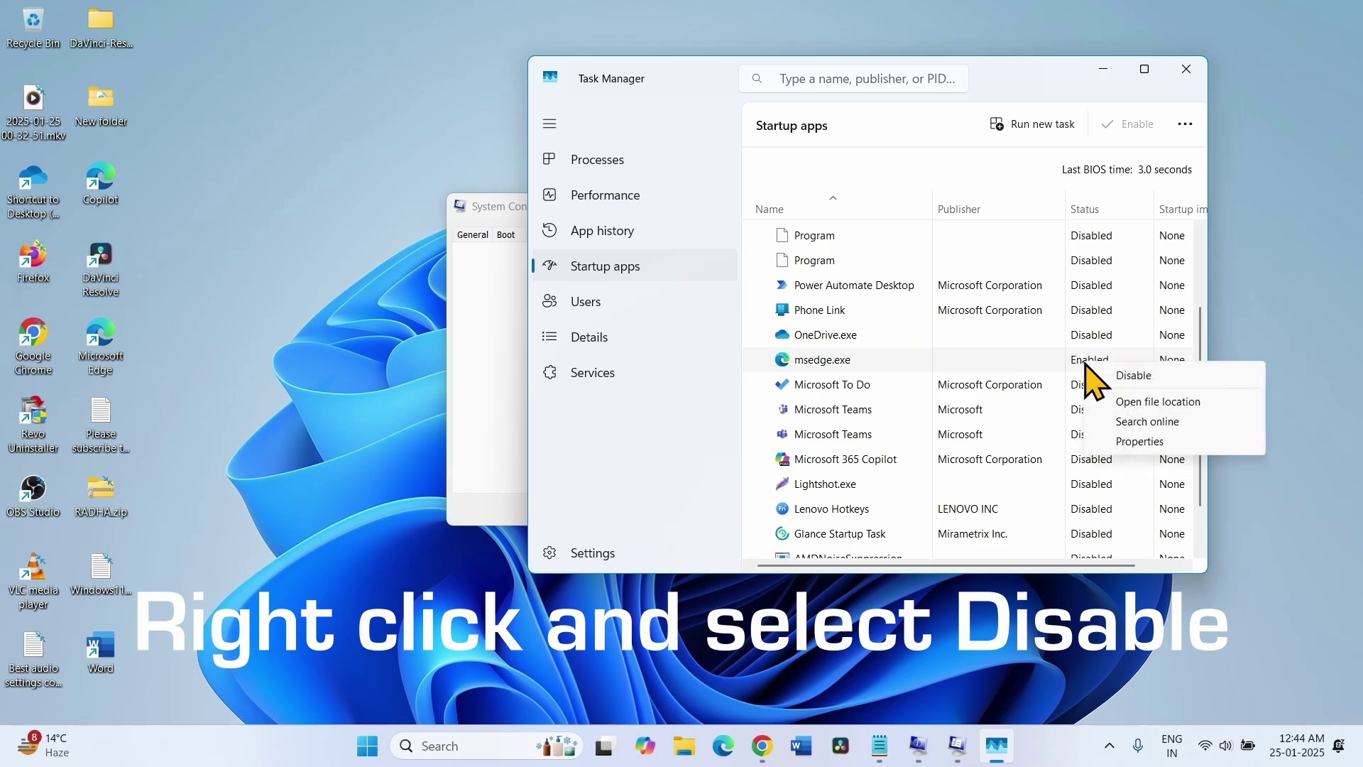
click(1113, 373)
scroll(1093, 320, up, 2)
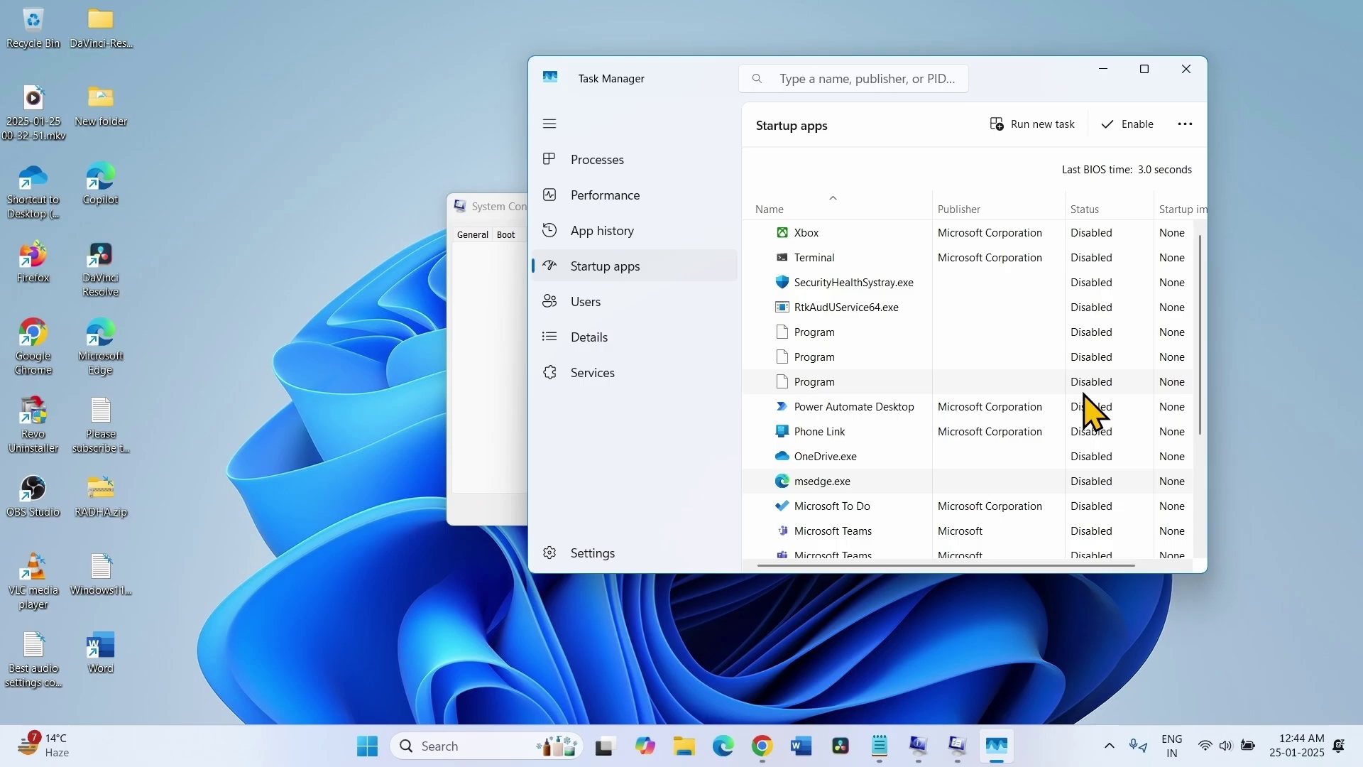
scroll(1090, 257, down, 2)
scroll(1094, 278, down, 1)
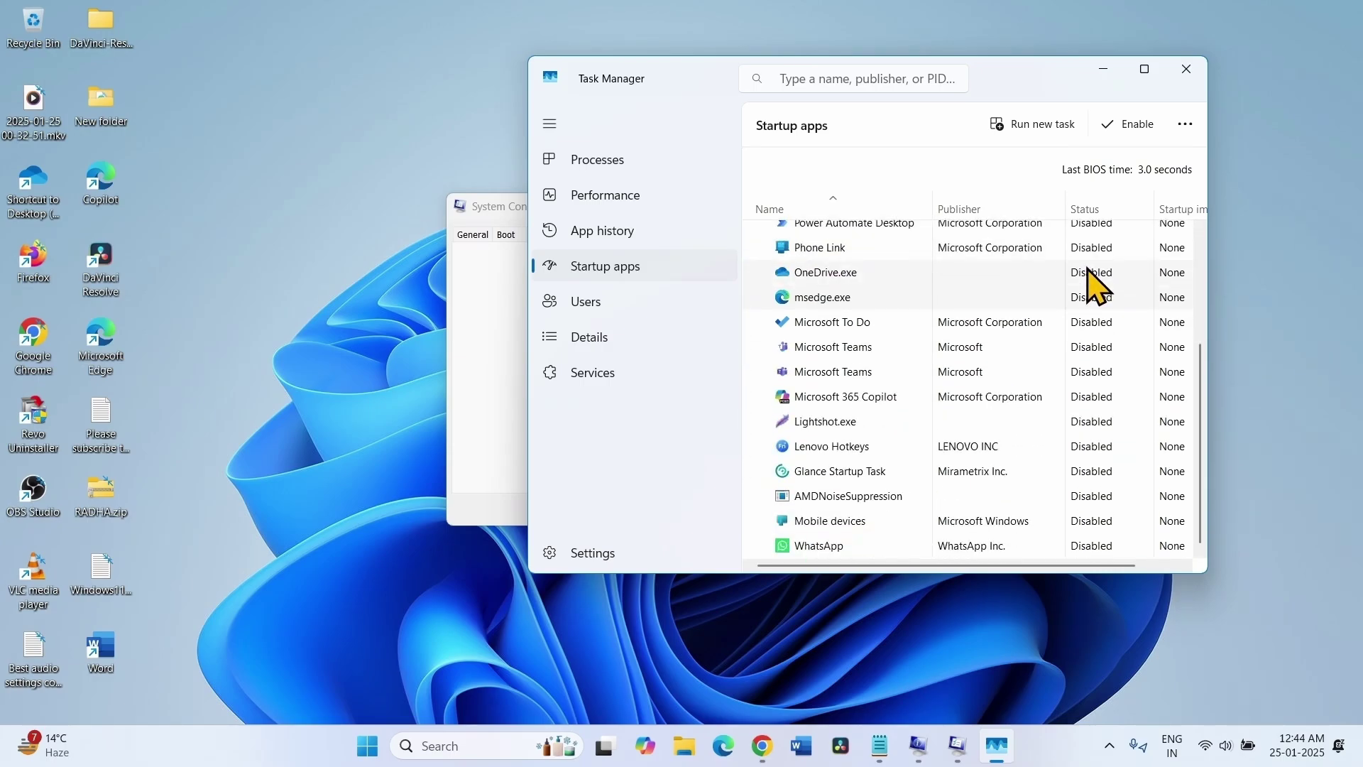
scroll(1097, 287, up, 3)
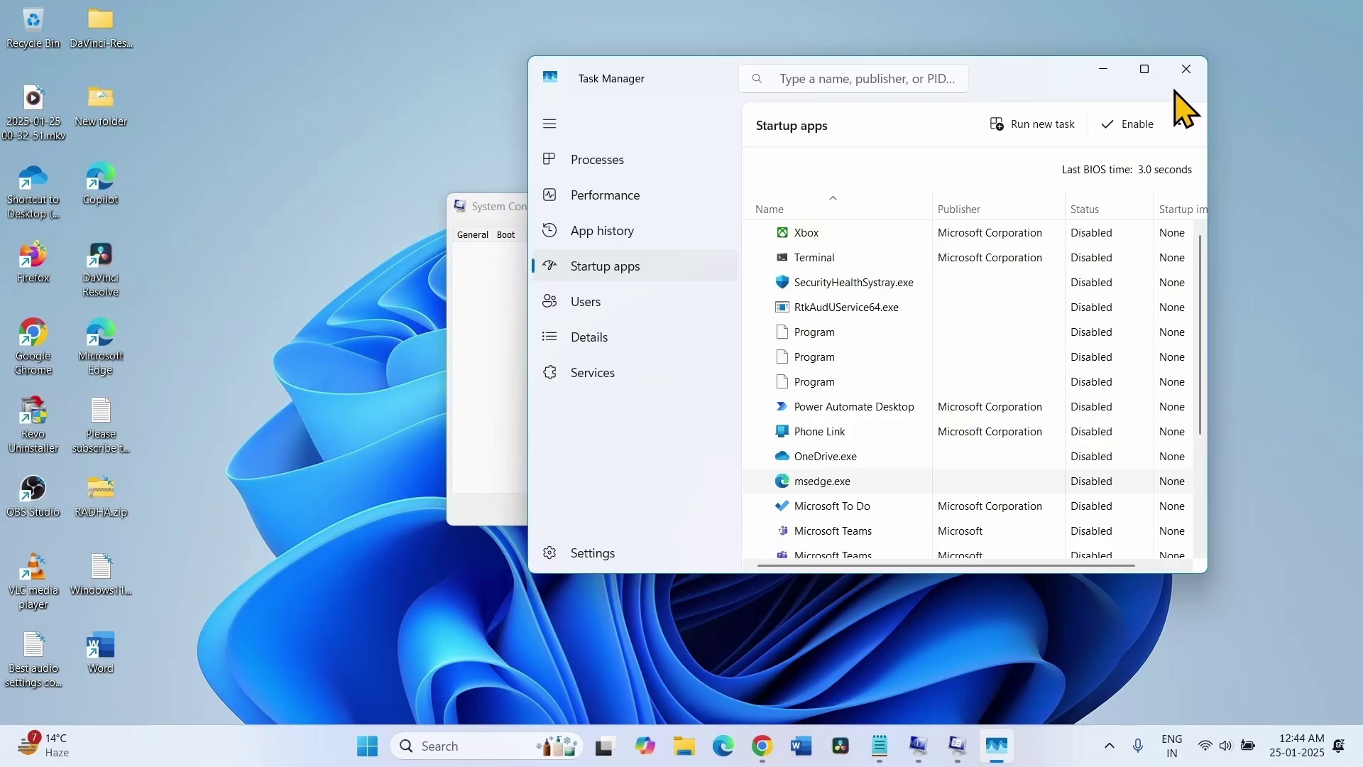
click(1185, 69)
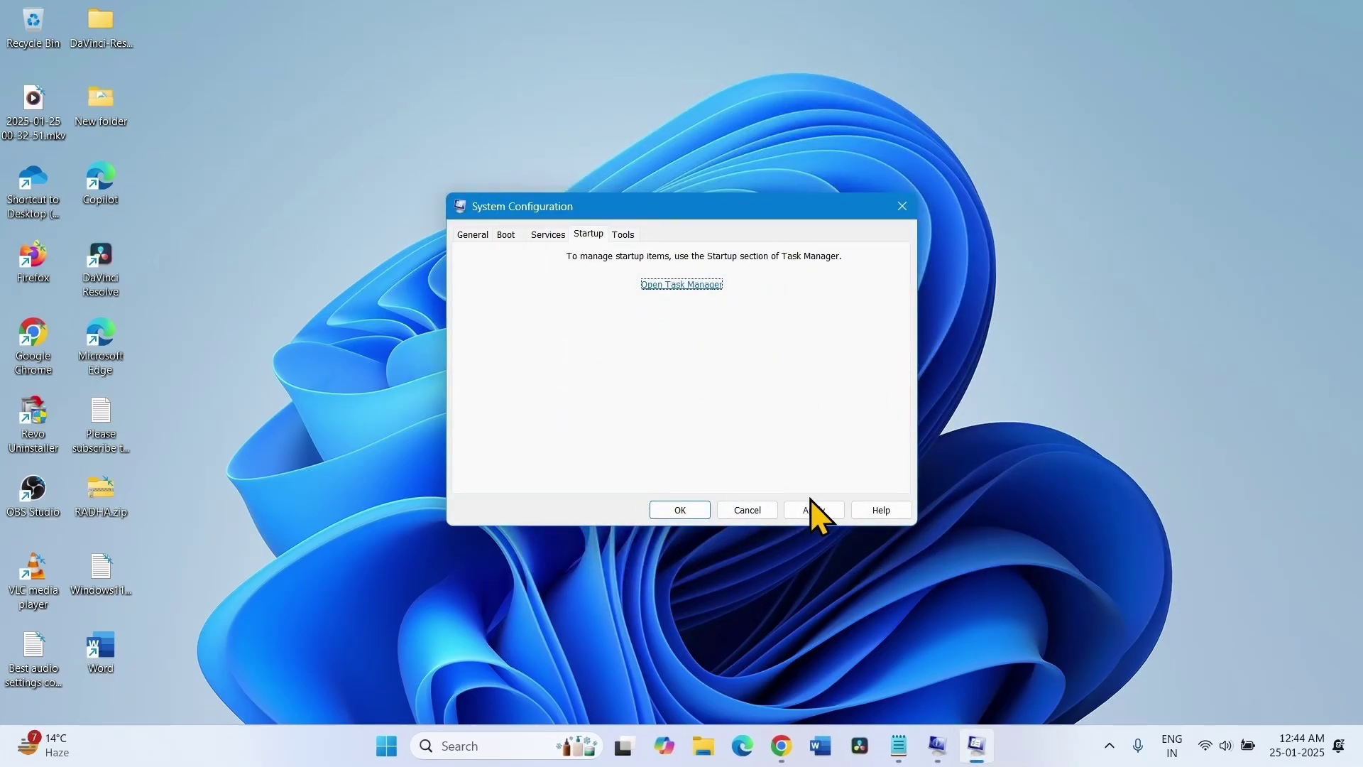
- Close System Configuration with OK and launch Command Prompt as administrator
click(679, 510)
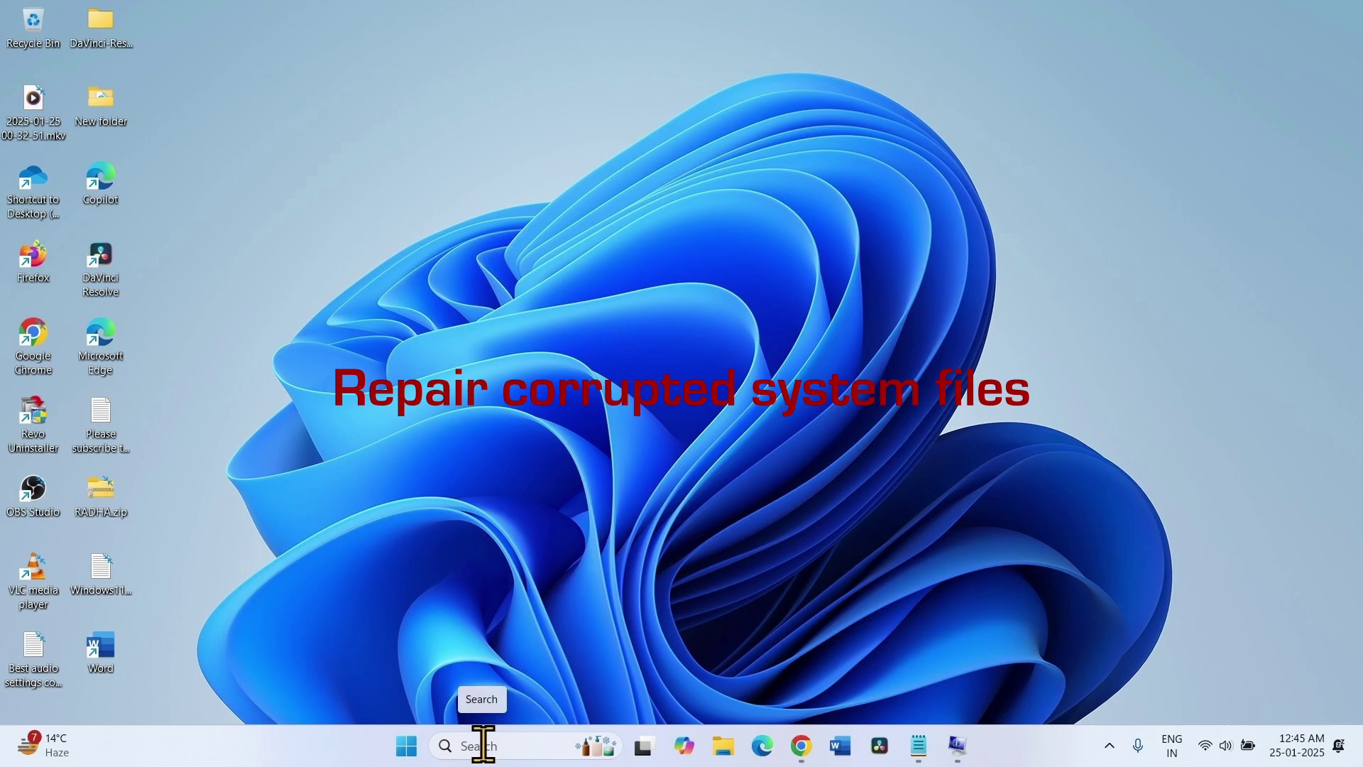
click(483, 745)
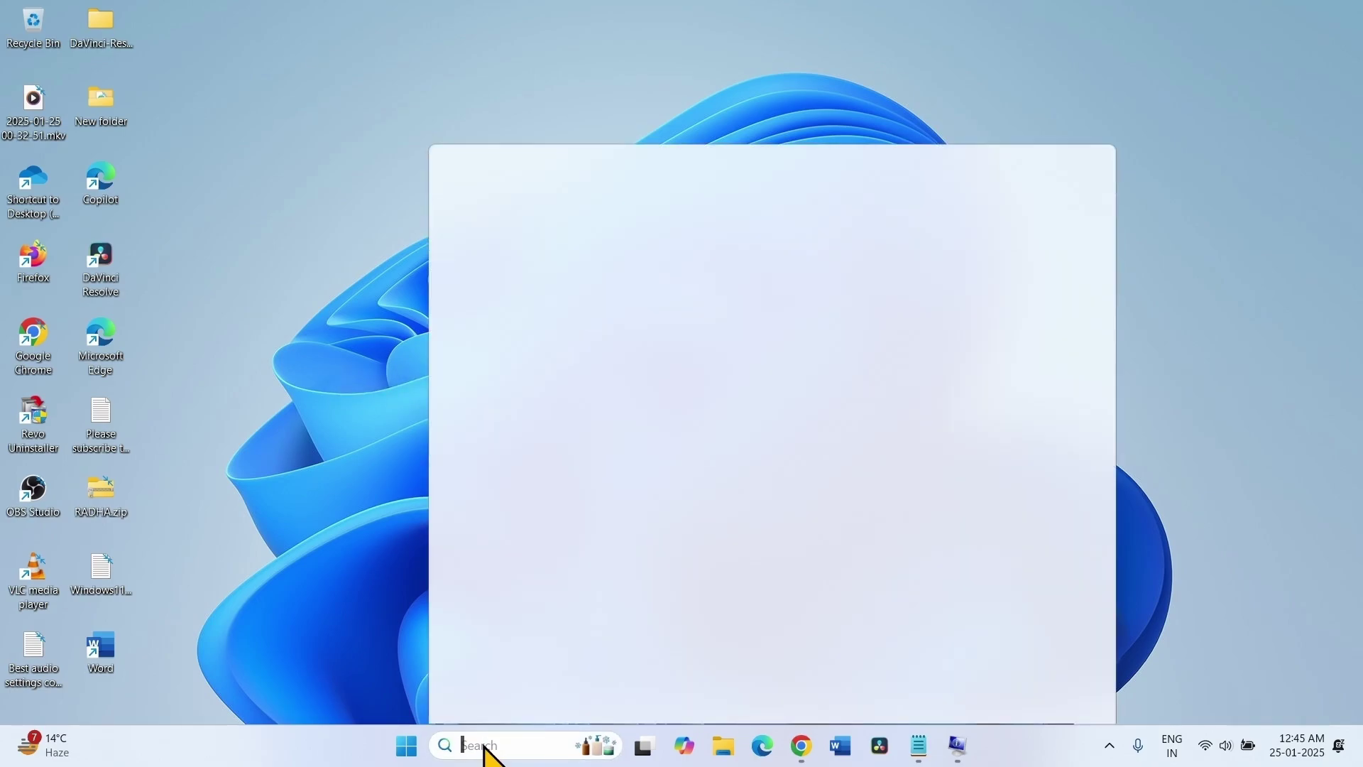
text(cmd)
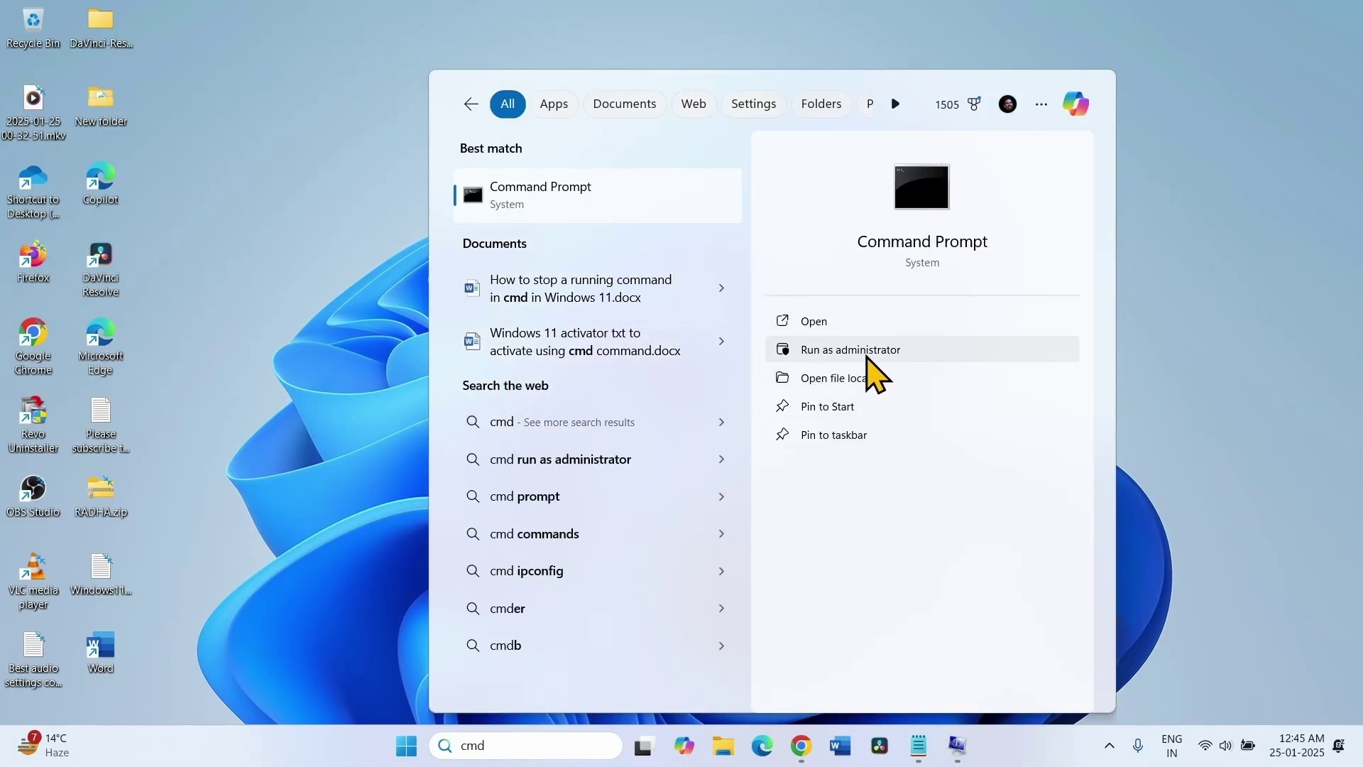
click(870, 355)
click(550, 515)
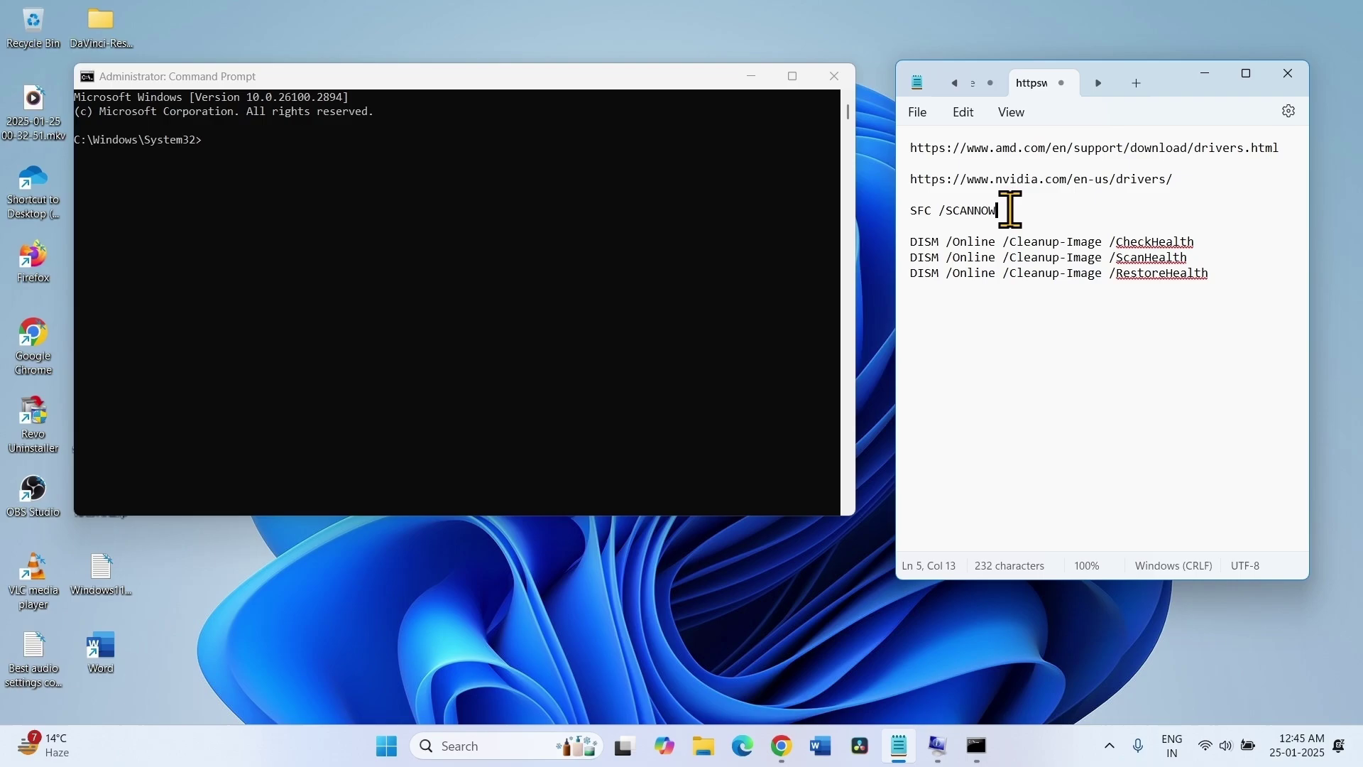
- Copy SFC /SCANNOW from the Notepad notes into the admin Command Prompt and run it
drag(1007, 211, 903, 220)
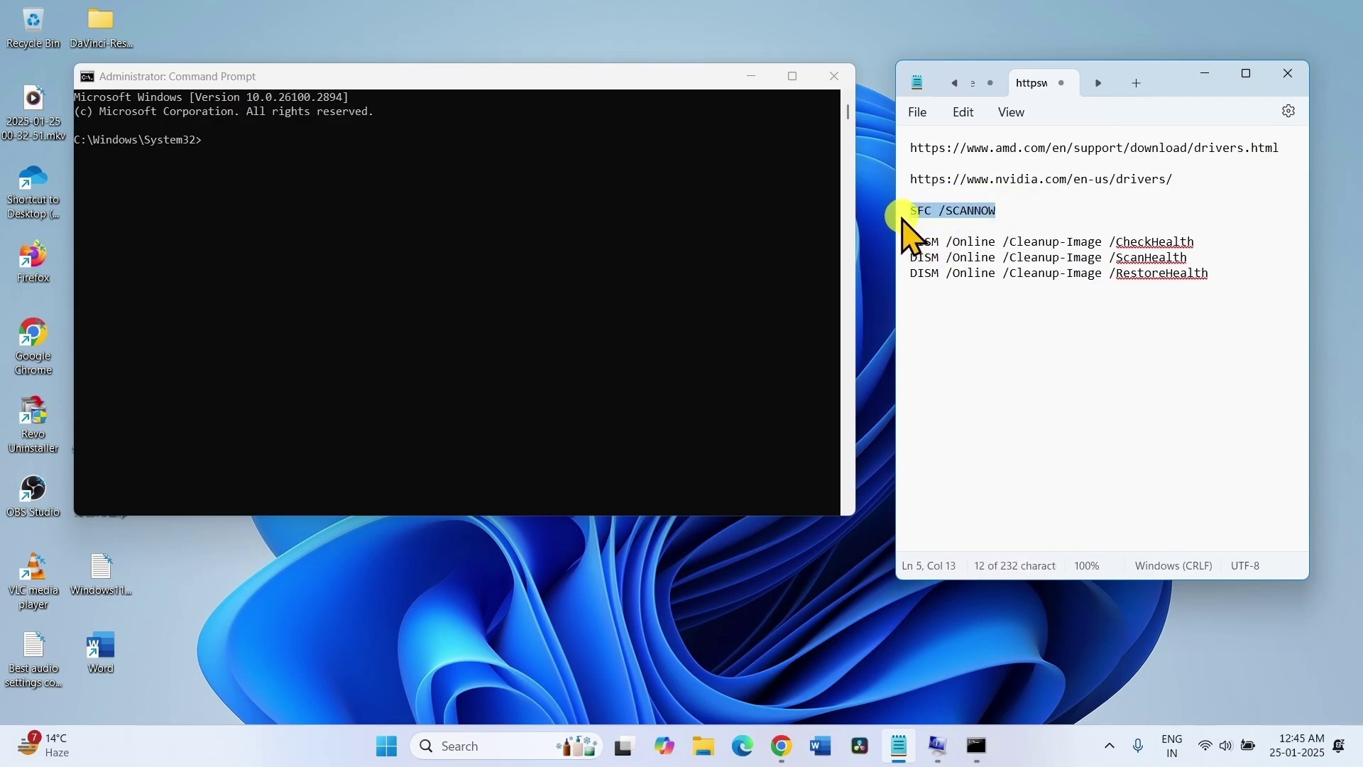
right_click(915, 208)
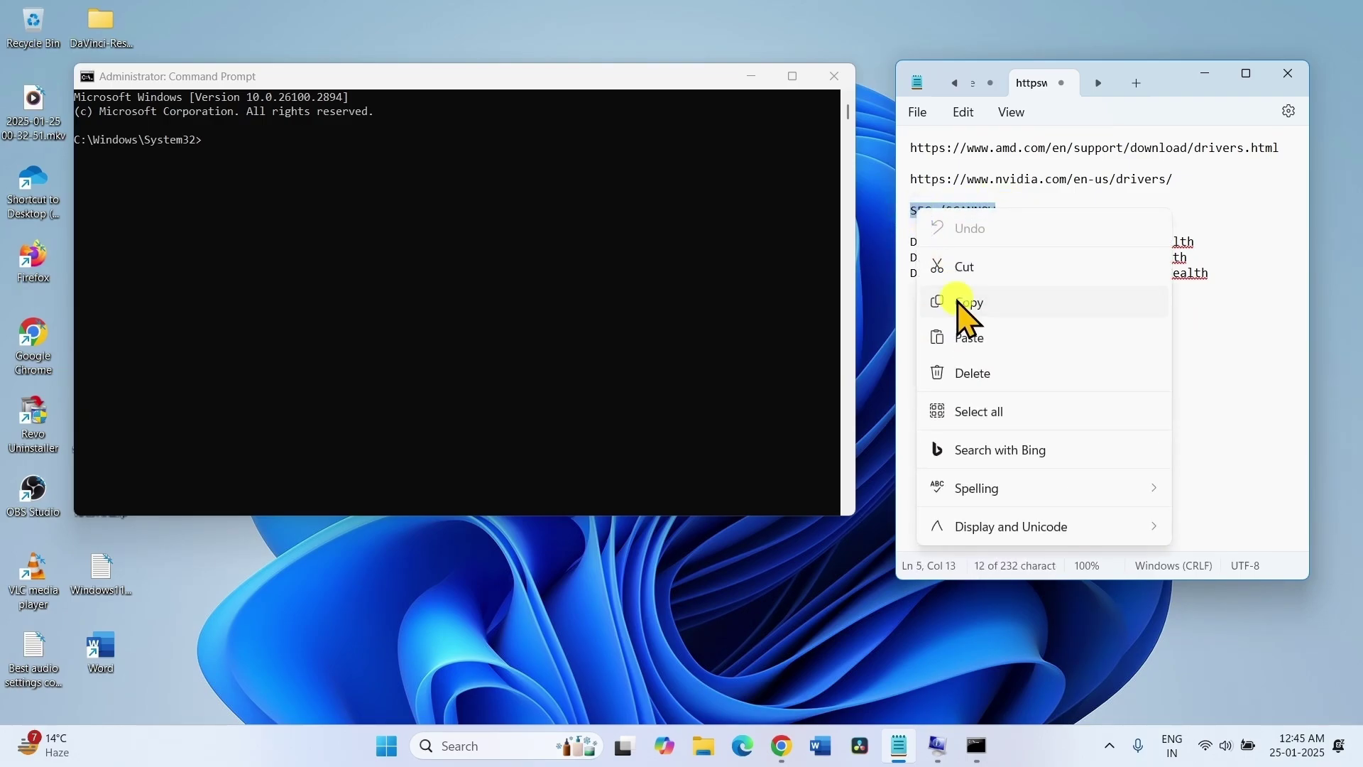
click(958, 301)
click(228, 156)
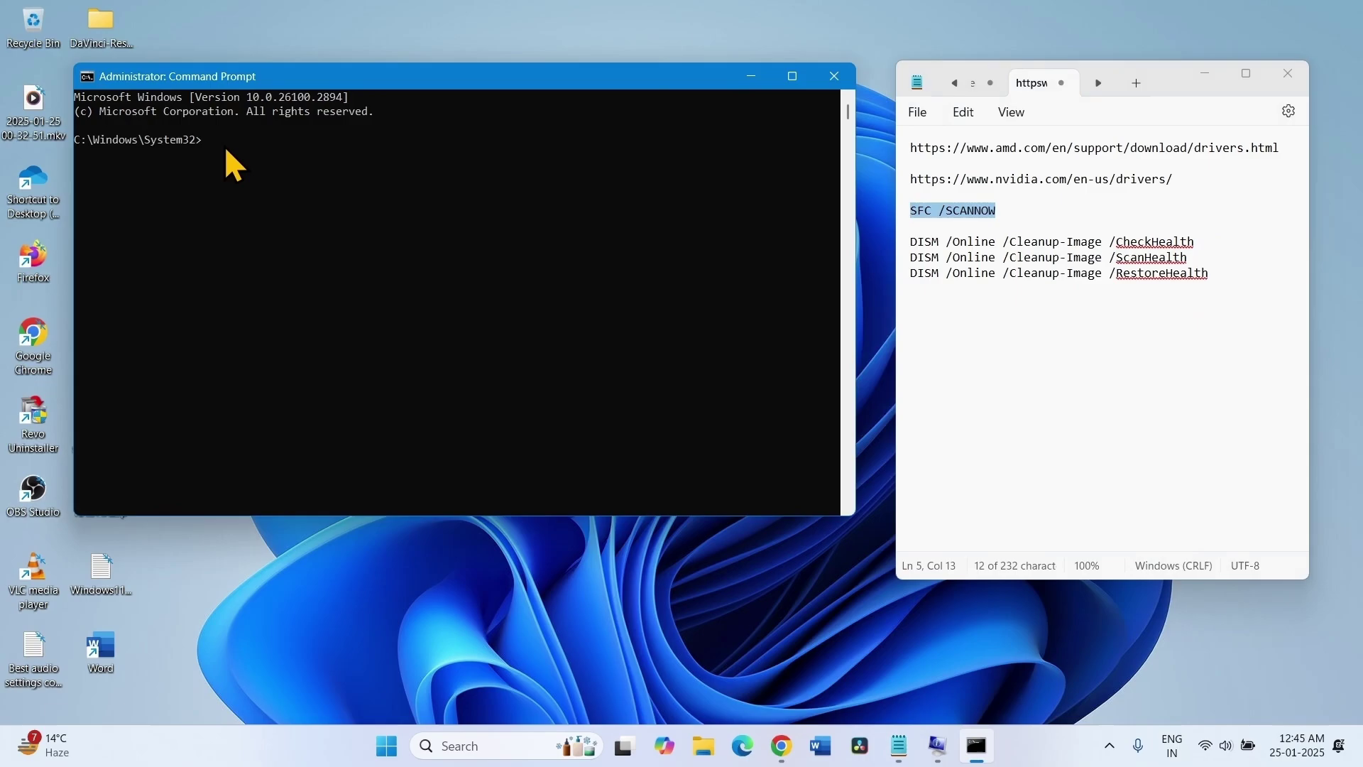
right_click(220, 139)
key(Return)
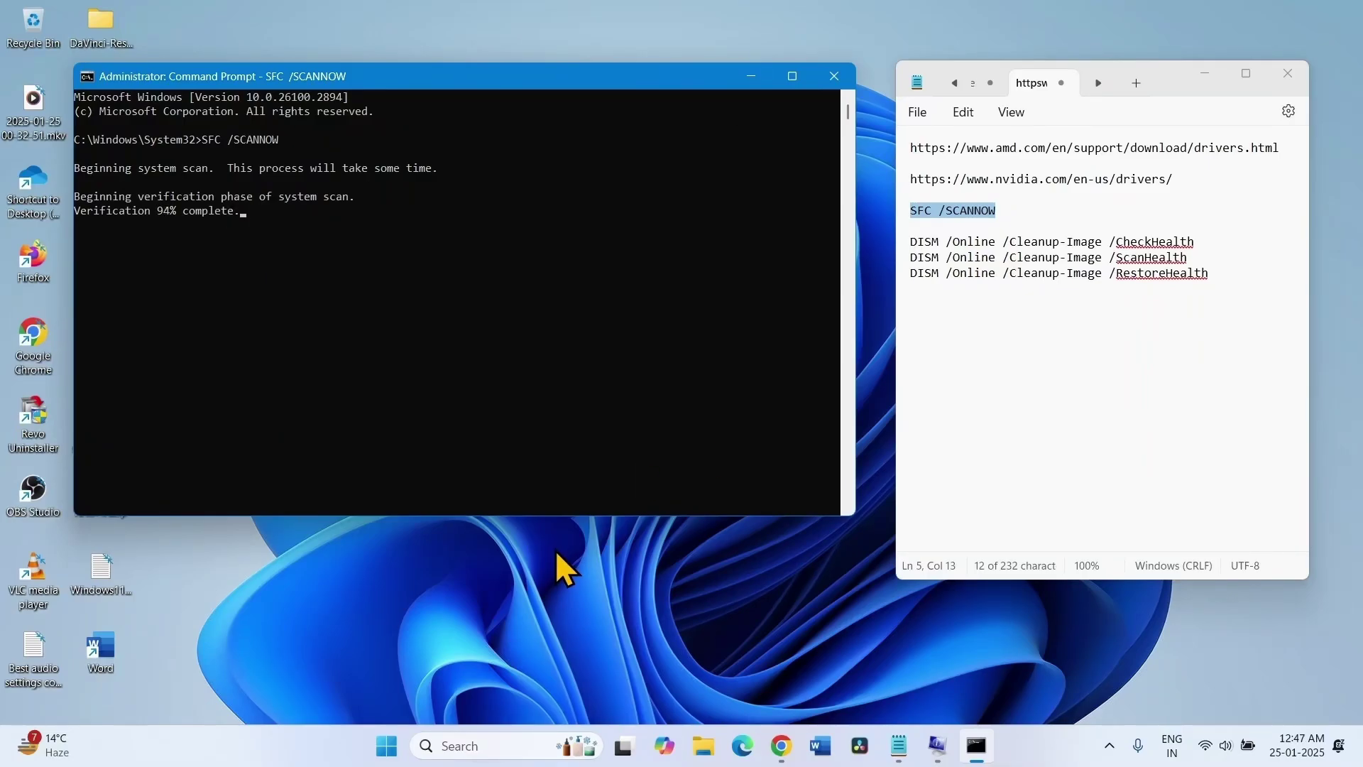
- Copy DISM /Online /Cleanup-Image /CheckHealth from the notes and run it in Command Prompt
click(1200, 242)
drag(1200, 241, 926, 245)
right_click(927, 243)
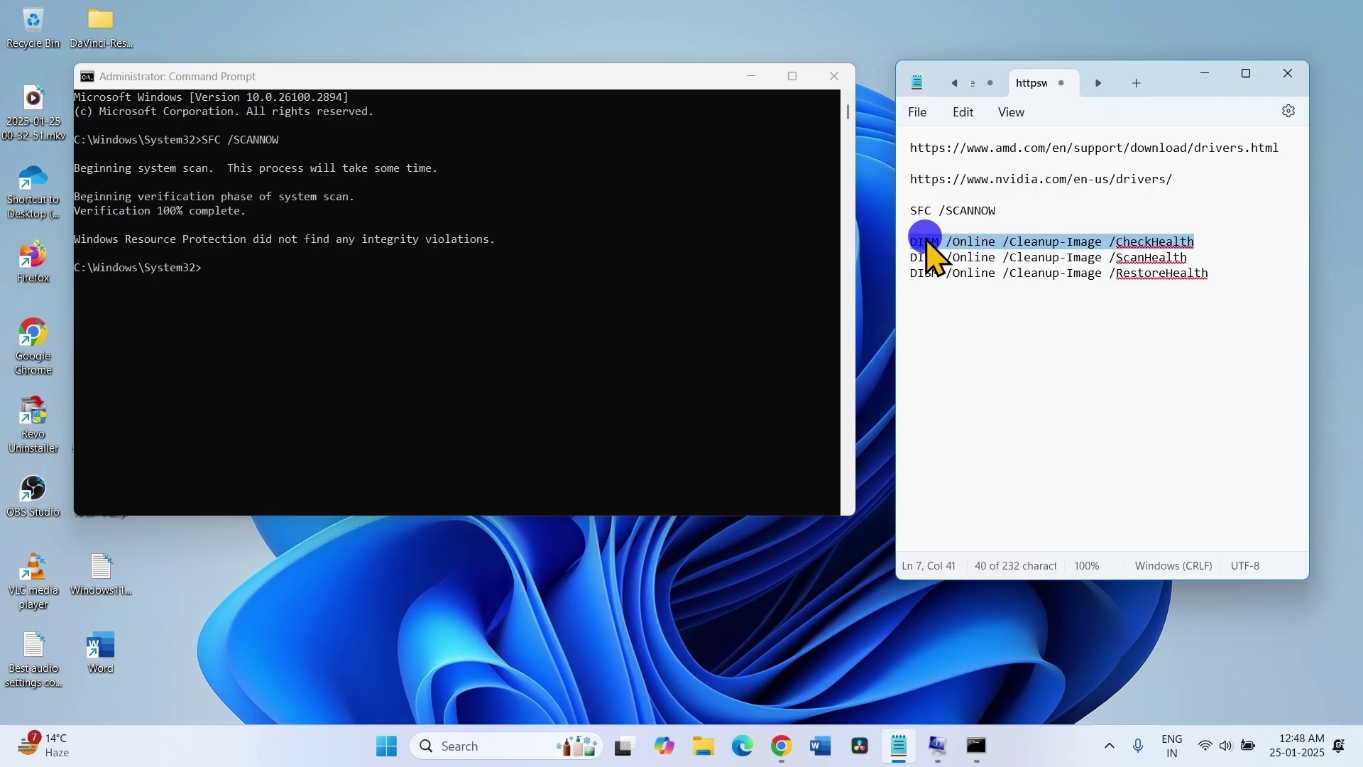
click(977, 331)
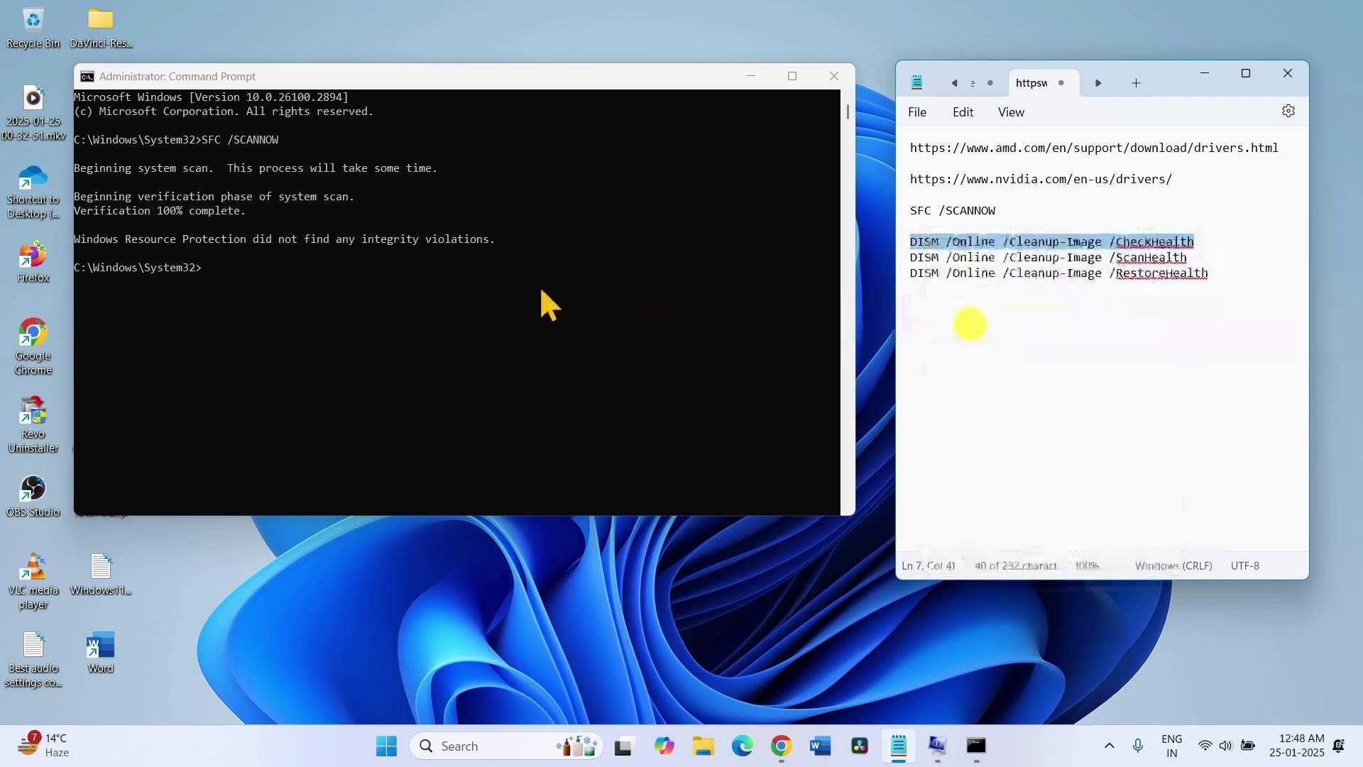
click(214, 263)
key(ctrl+v)
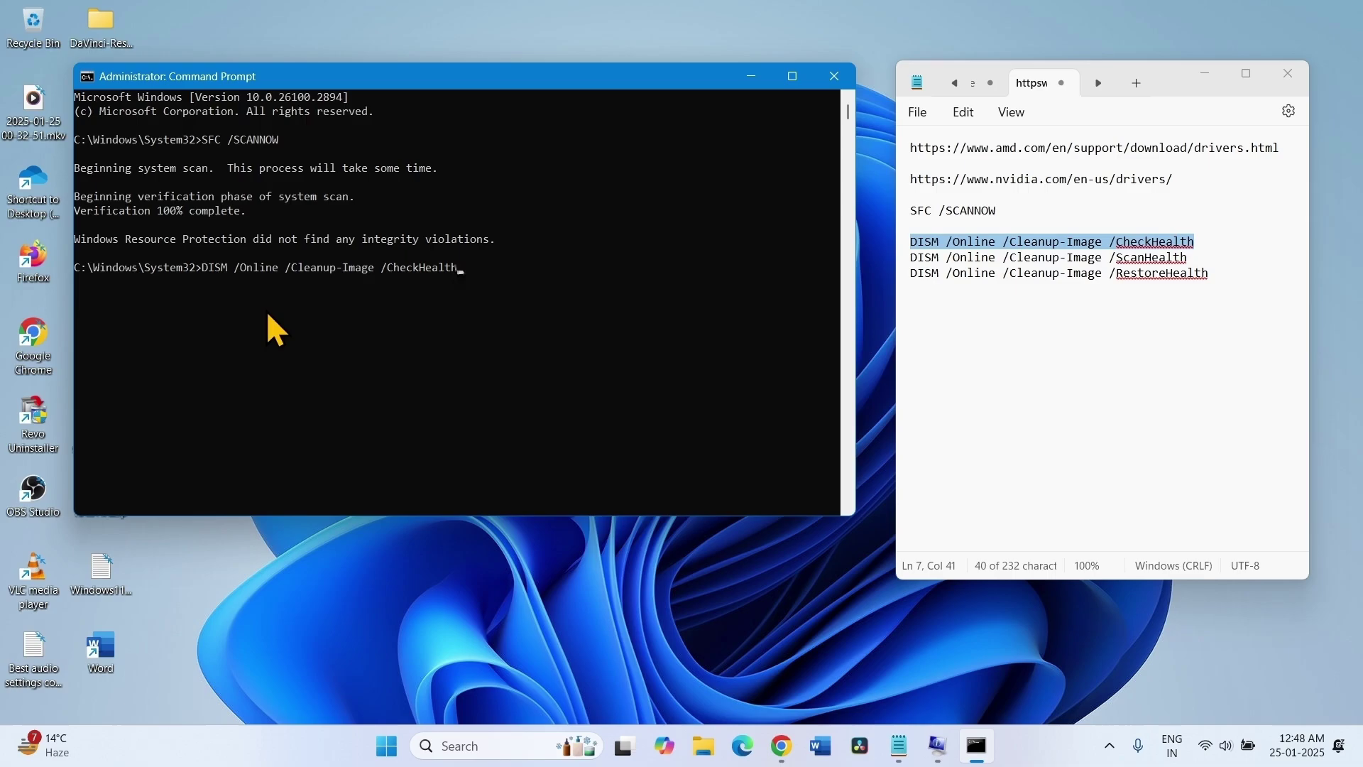
key(Return)
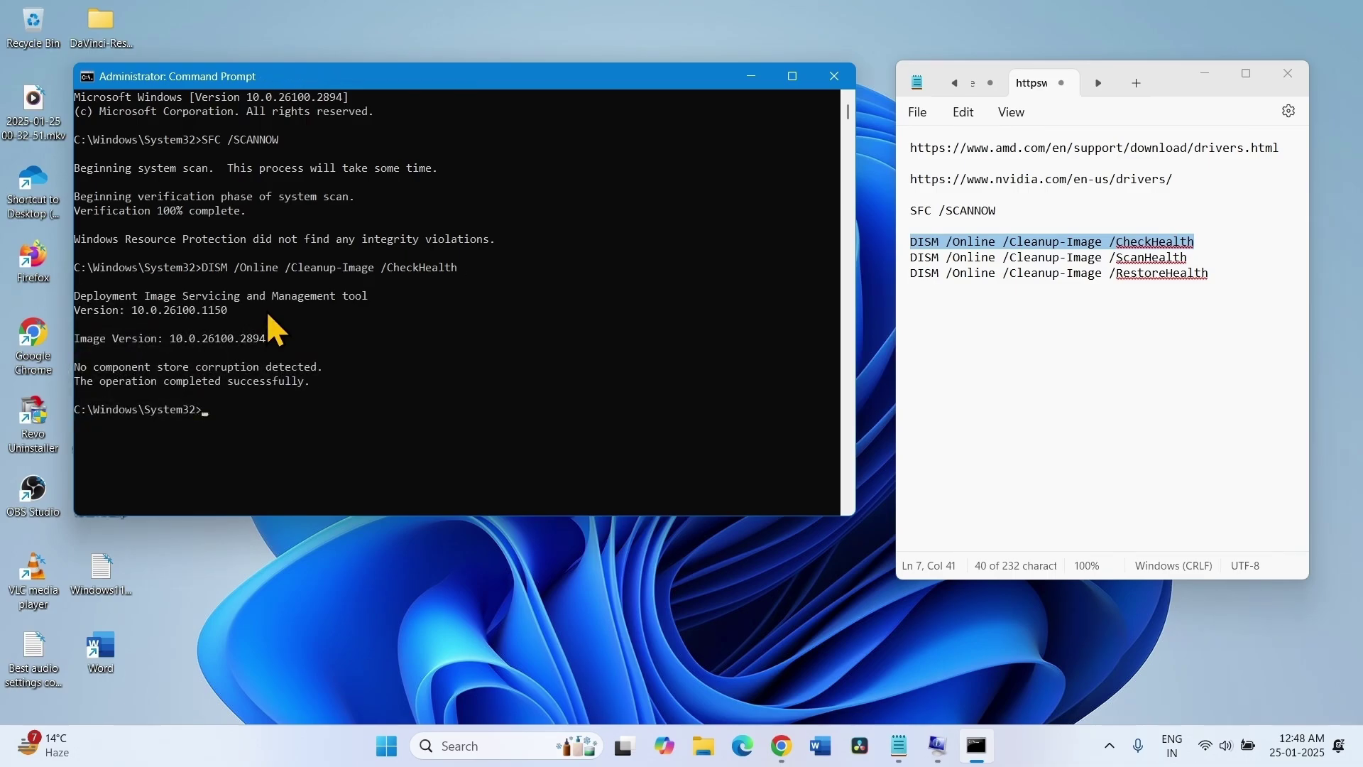
drag(1204, 259, 911, 259)
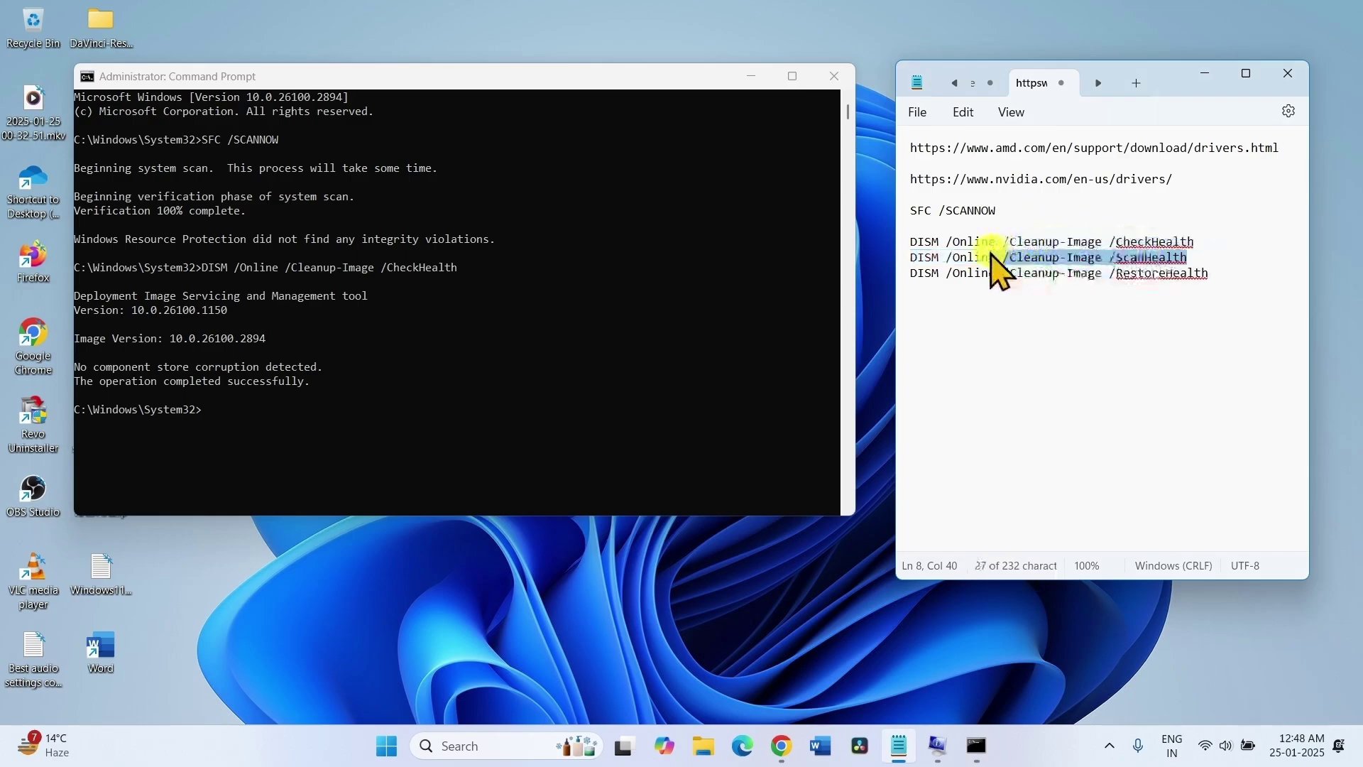
- Paste DISM /Online /Cleanup-Image /ScanHealth into Command Prompt and run it to 100%
right_click(955, 261)
click(1008, 353)
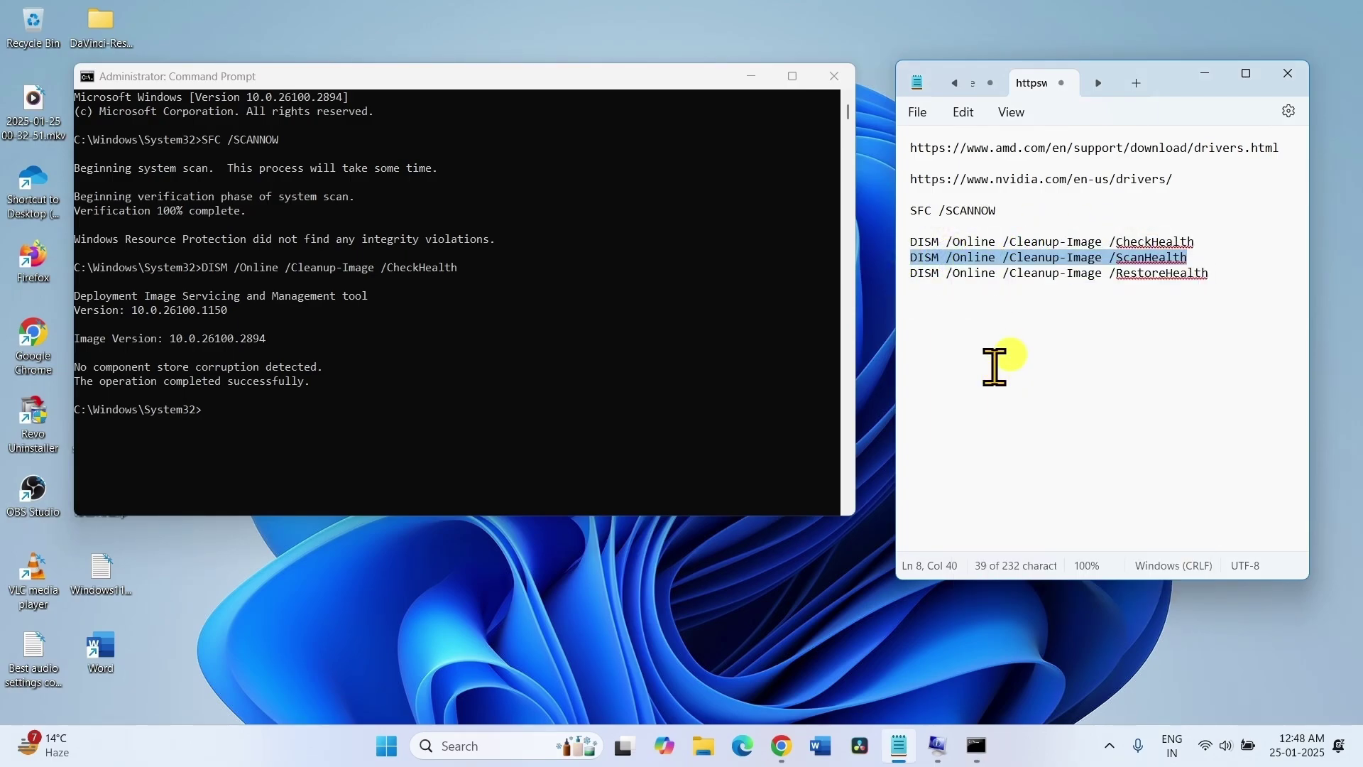
click(223, 402)
right_click(223, 402)
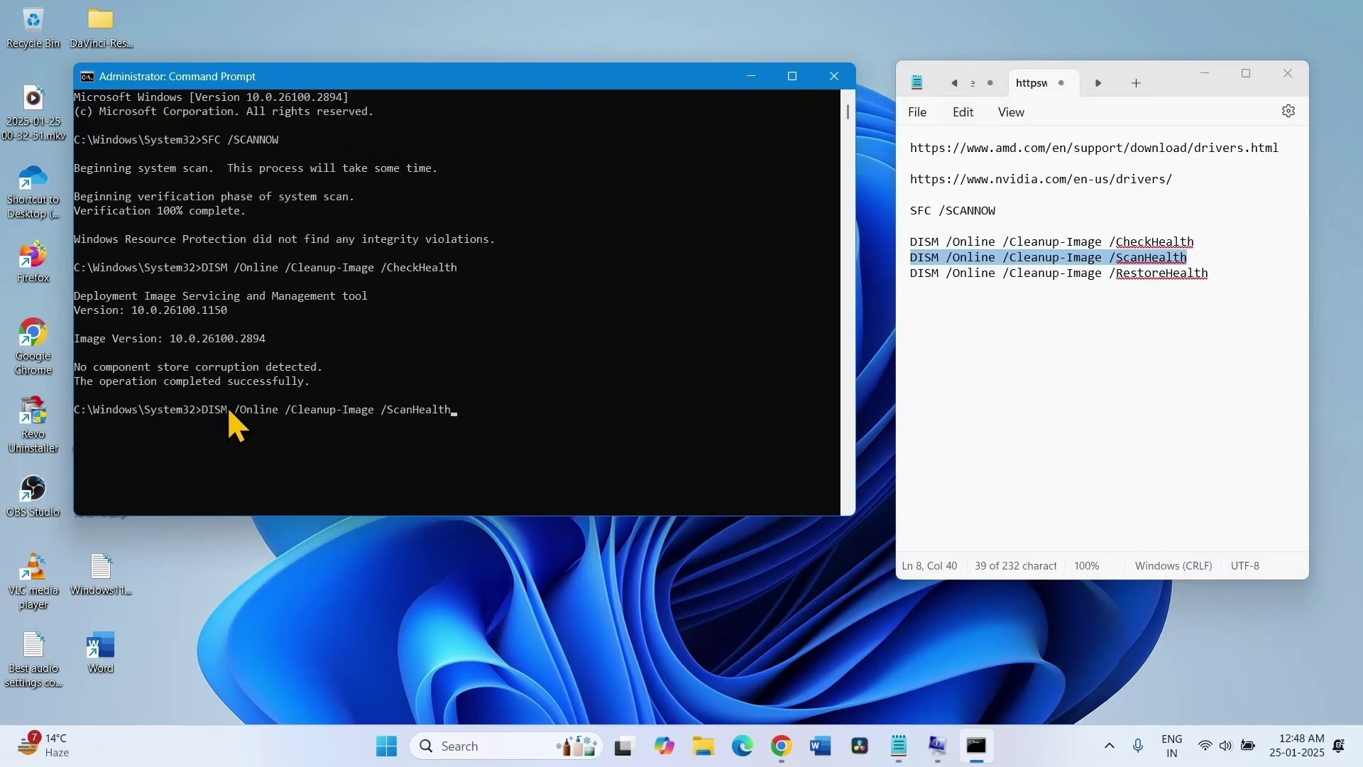
key(Return)
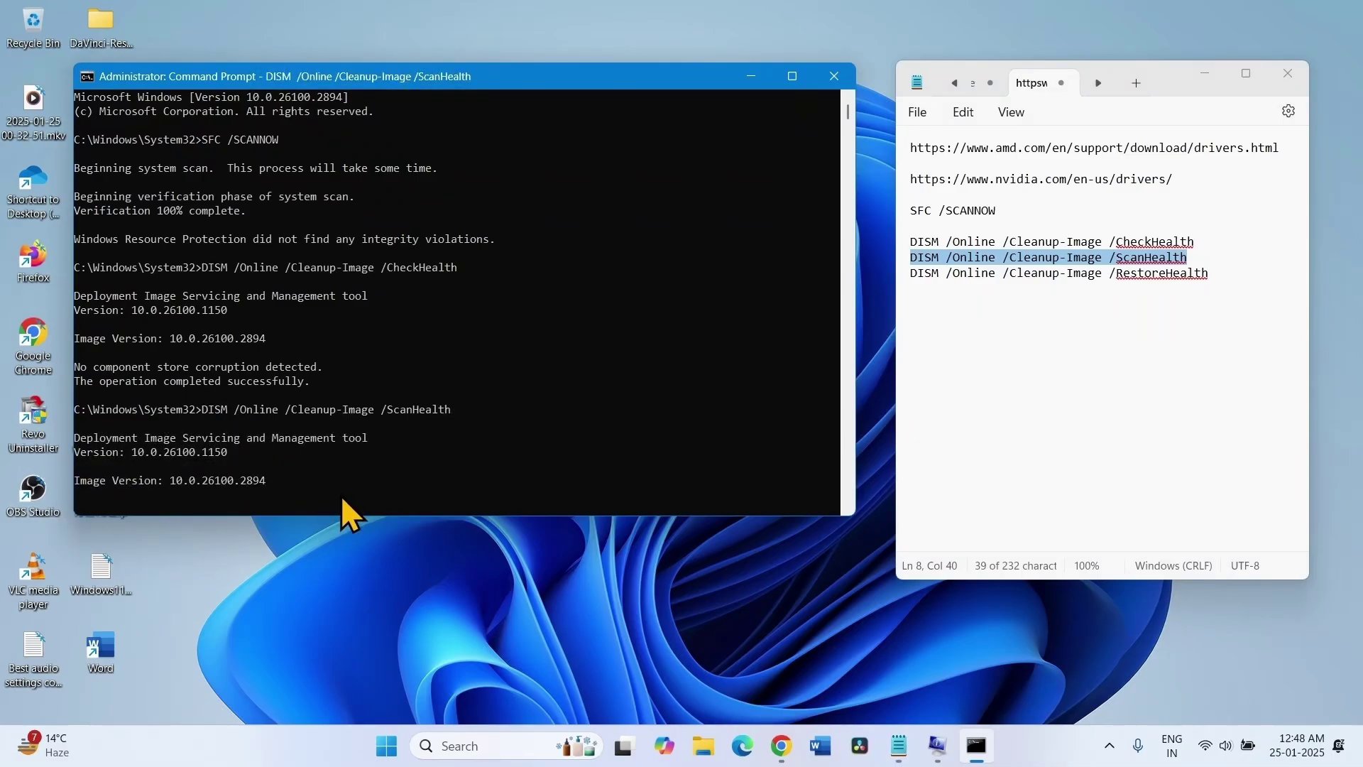
scroll(331, 383, down, 5)
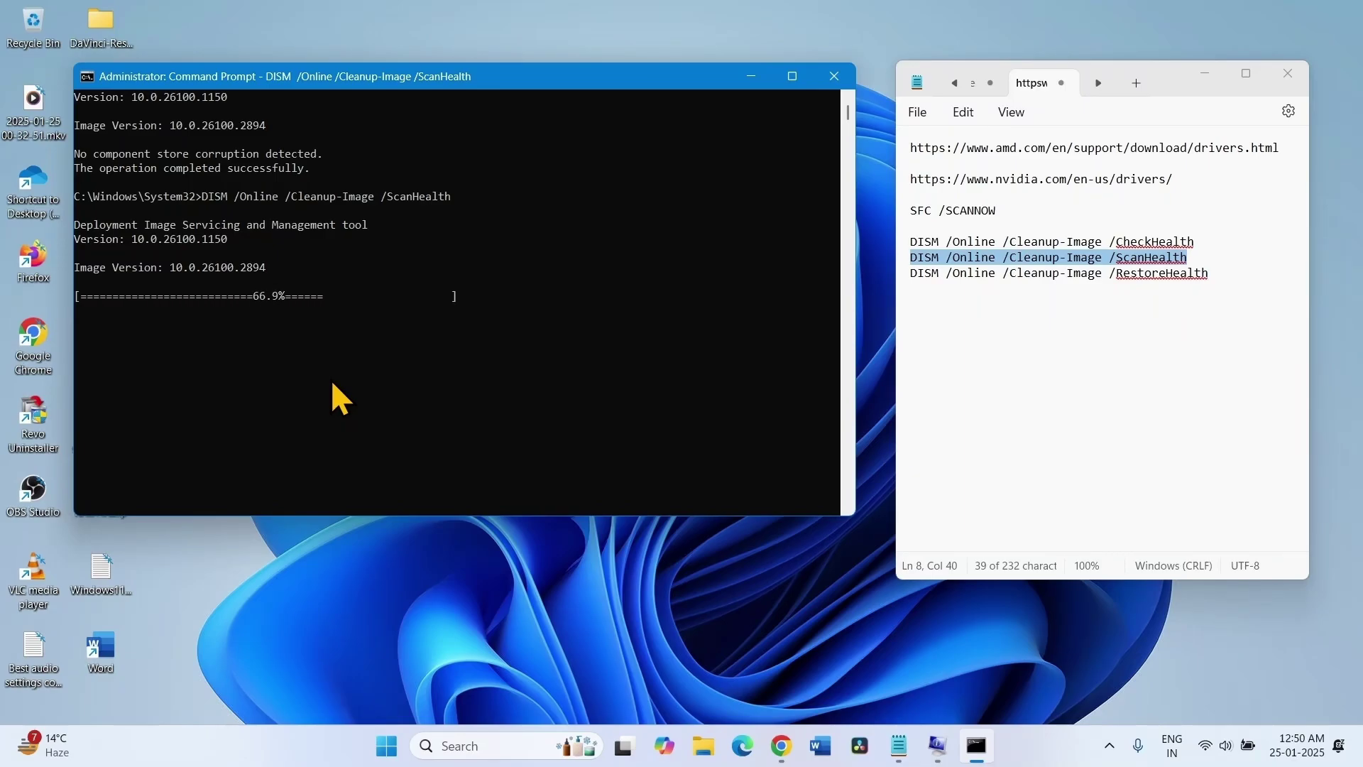
click(1222, 274)
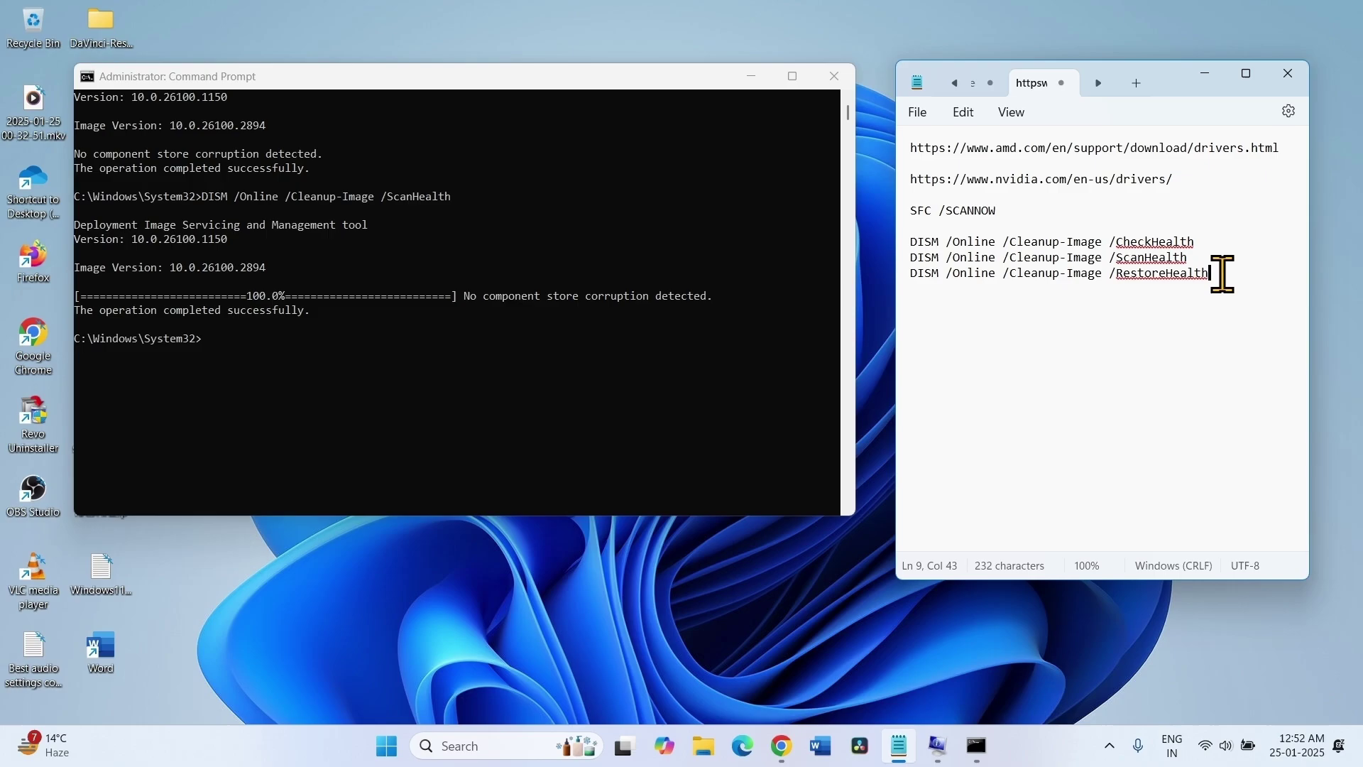
drag(1217, 274, 892, 274)
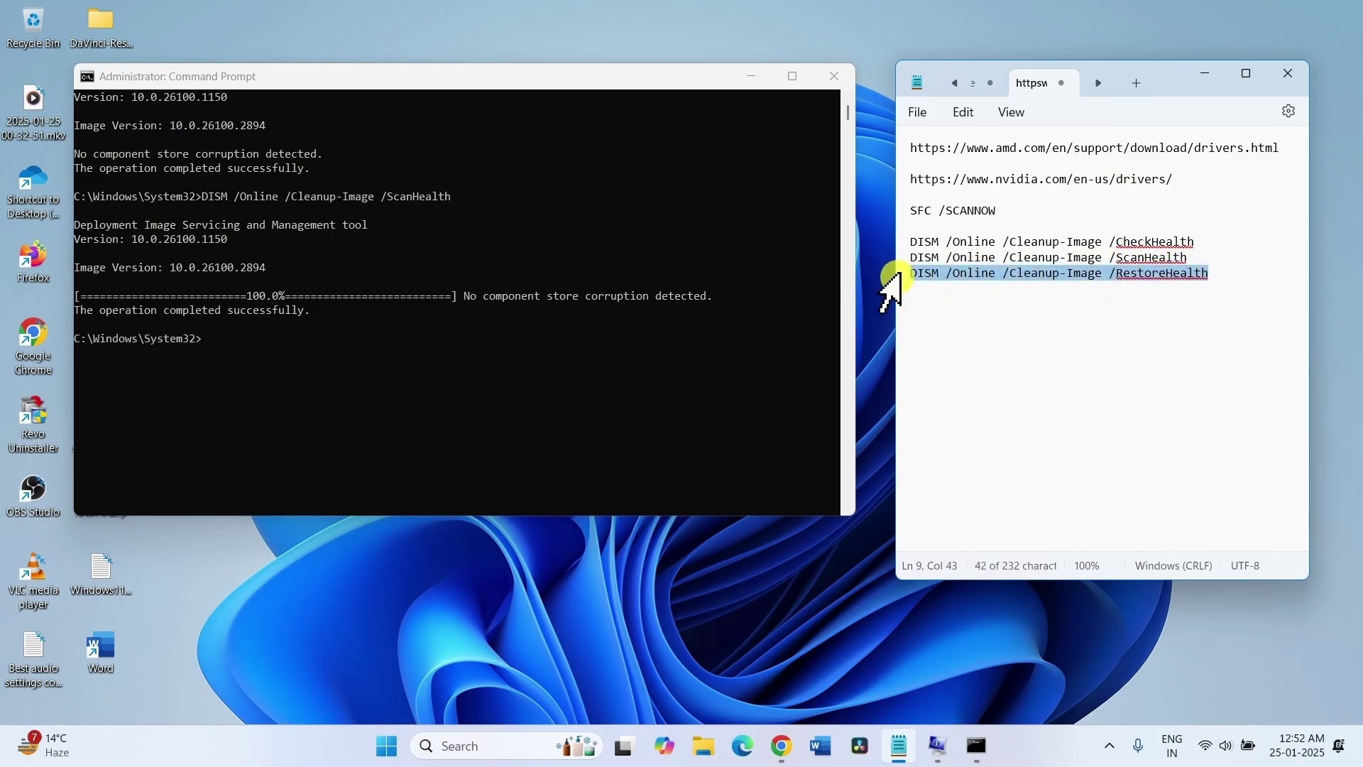
- Copy DISM /Online /Cleanup-Image /RestoreHealth into Command Prompt and run it to completion
right_click(934, 277)
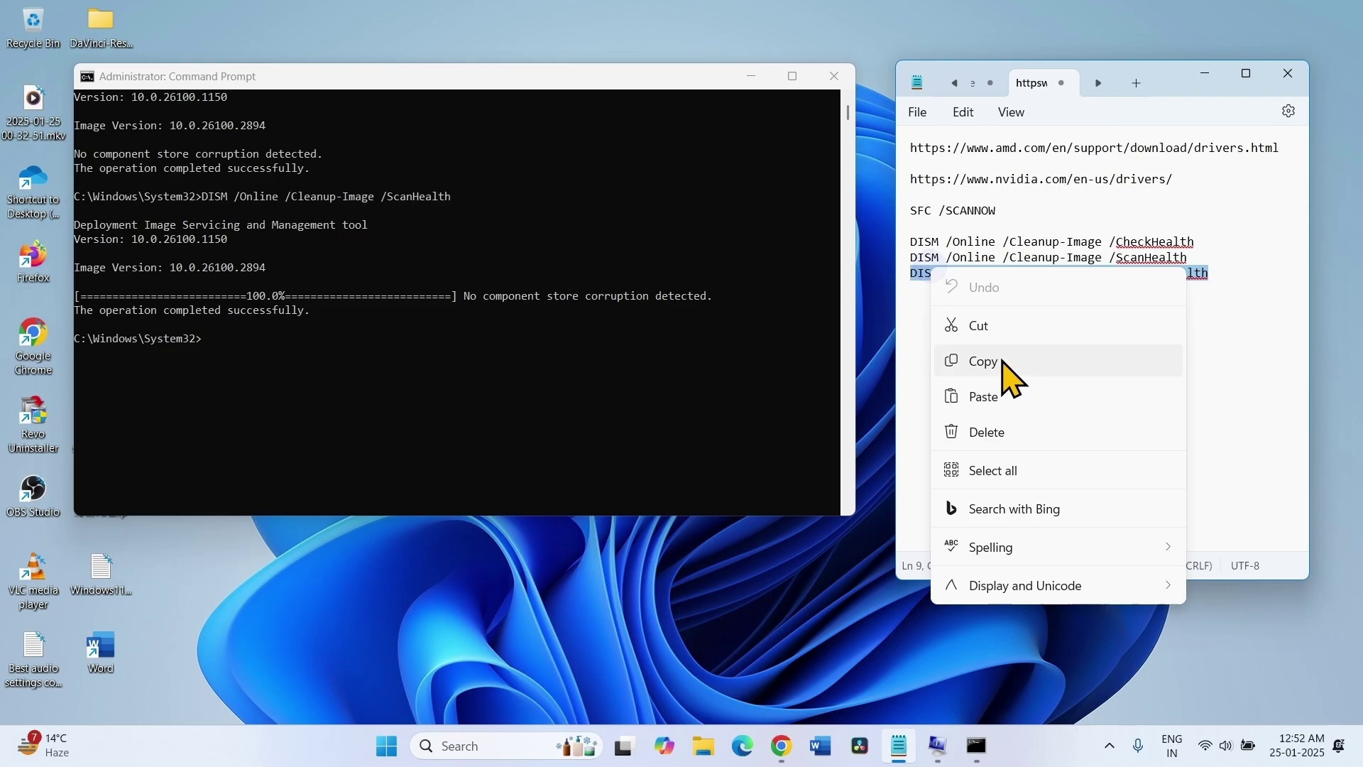
click(1001, 357)
click(244, 341)
right_click(244, 341)
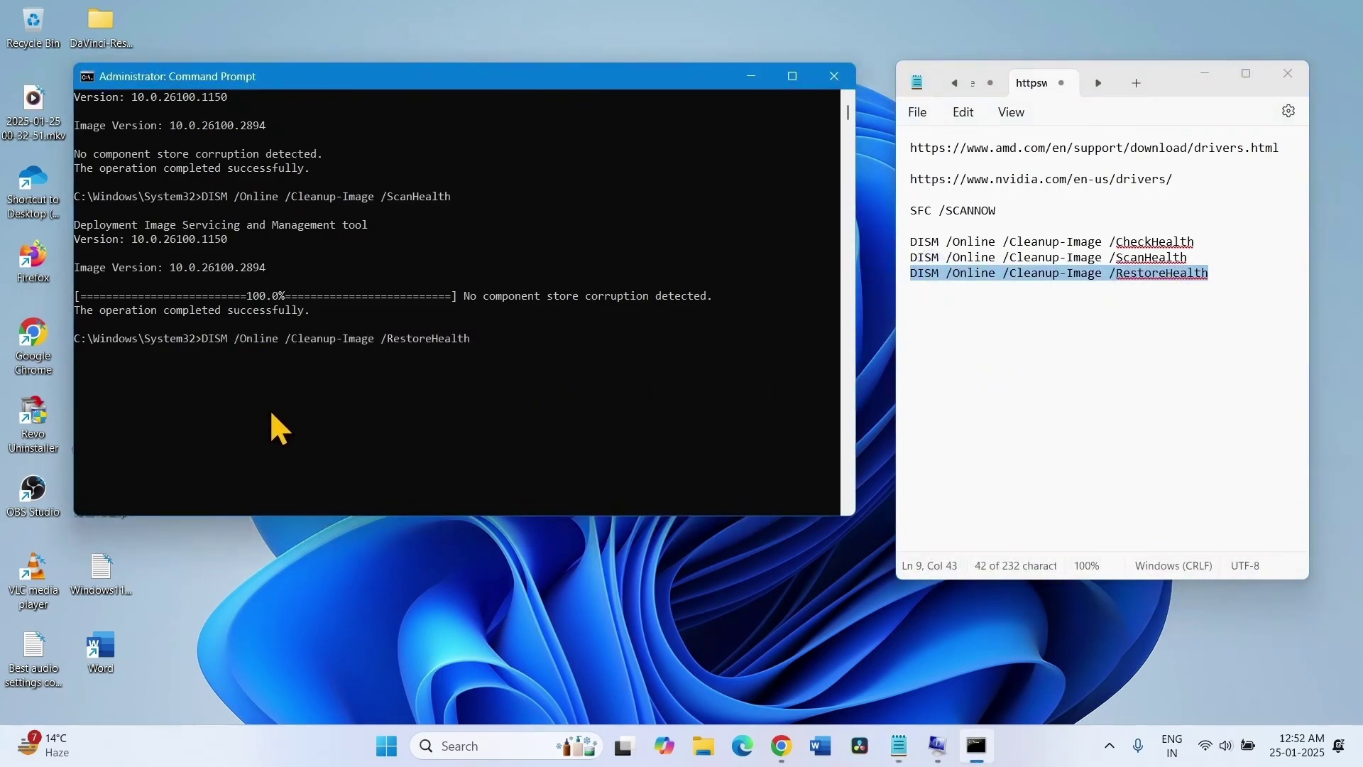
key(Return)
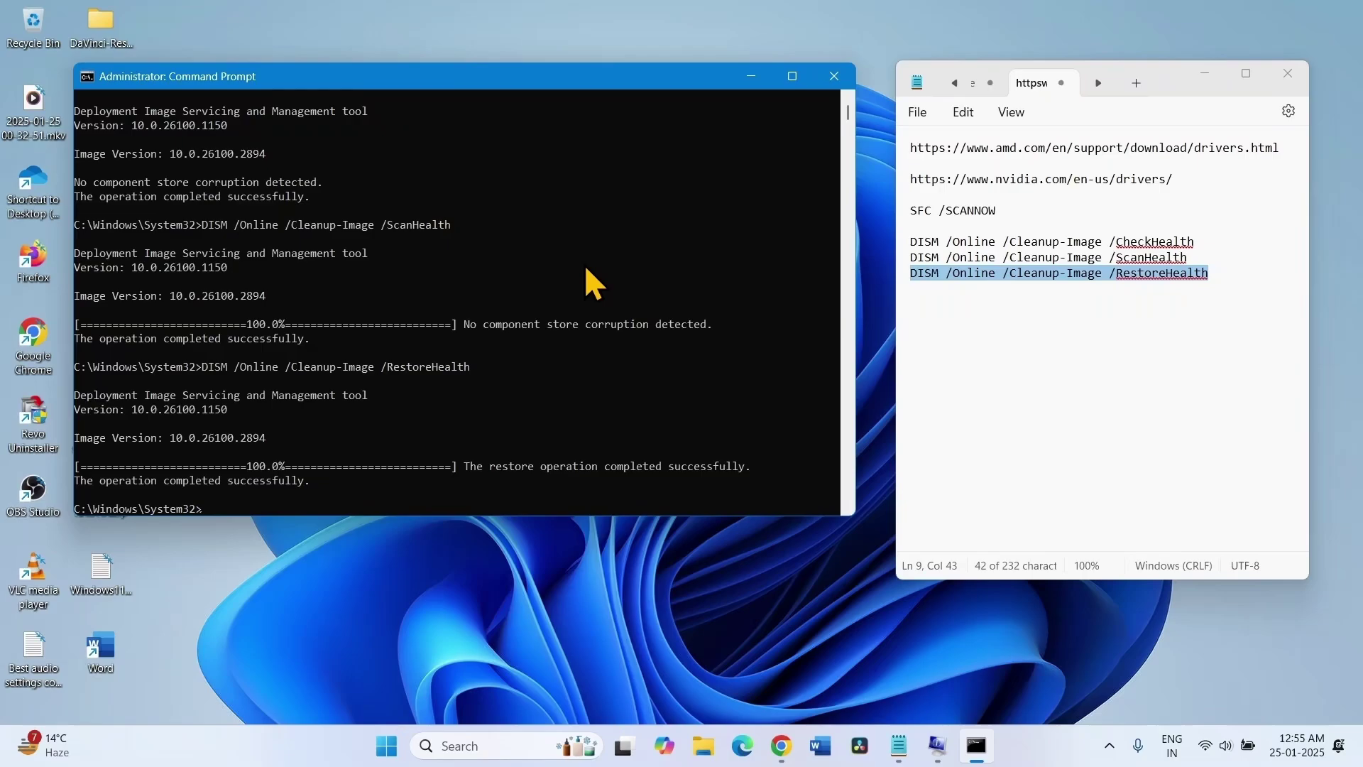
- Close Command Prompt and Notepad, then open and dismiss the Start power menu without restarting
click(835, 76)
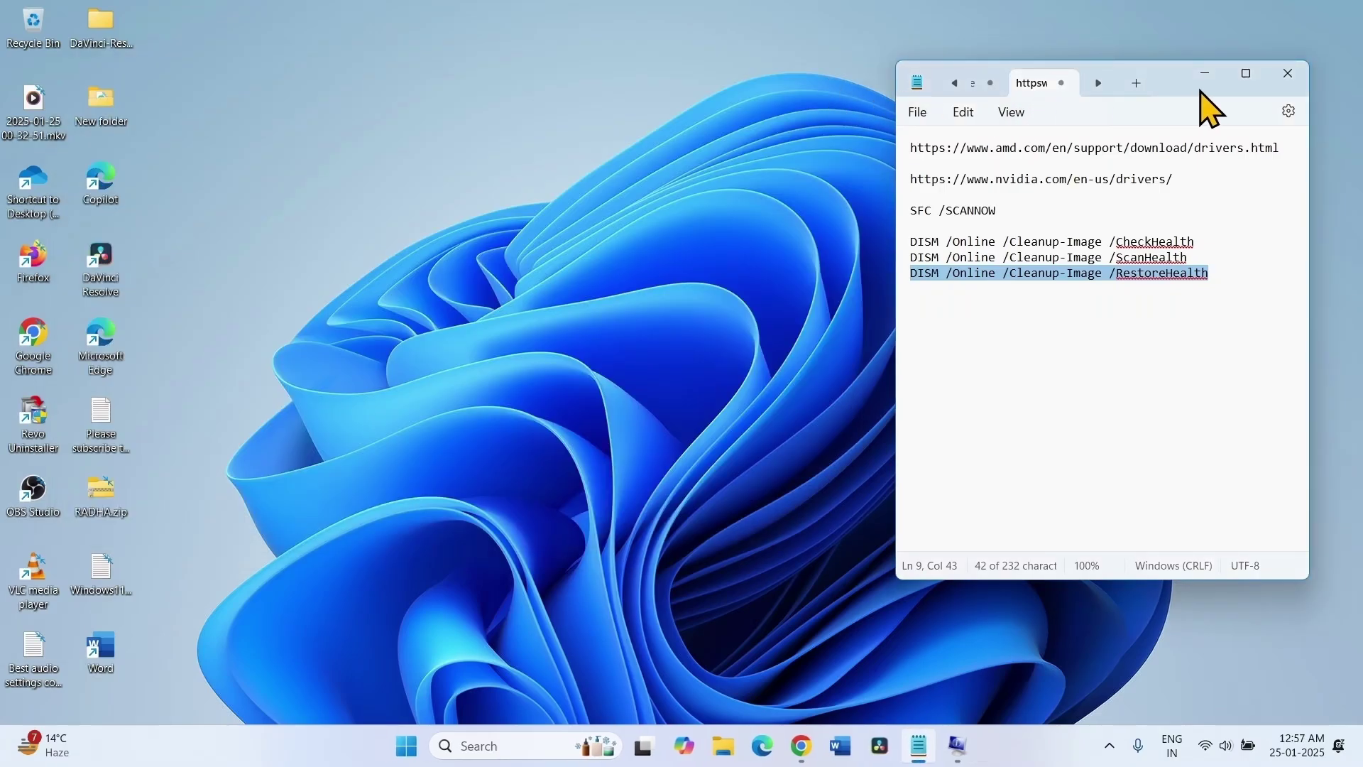
click(1289, 80)
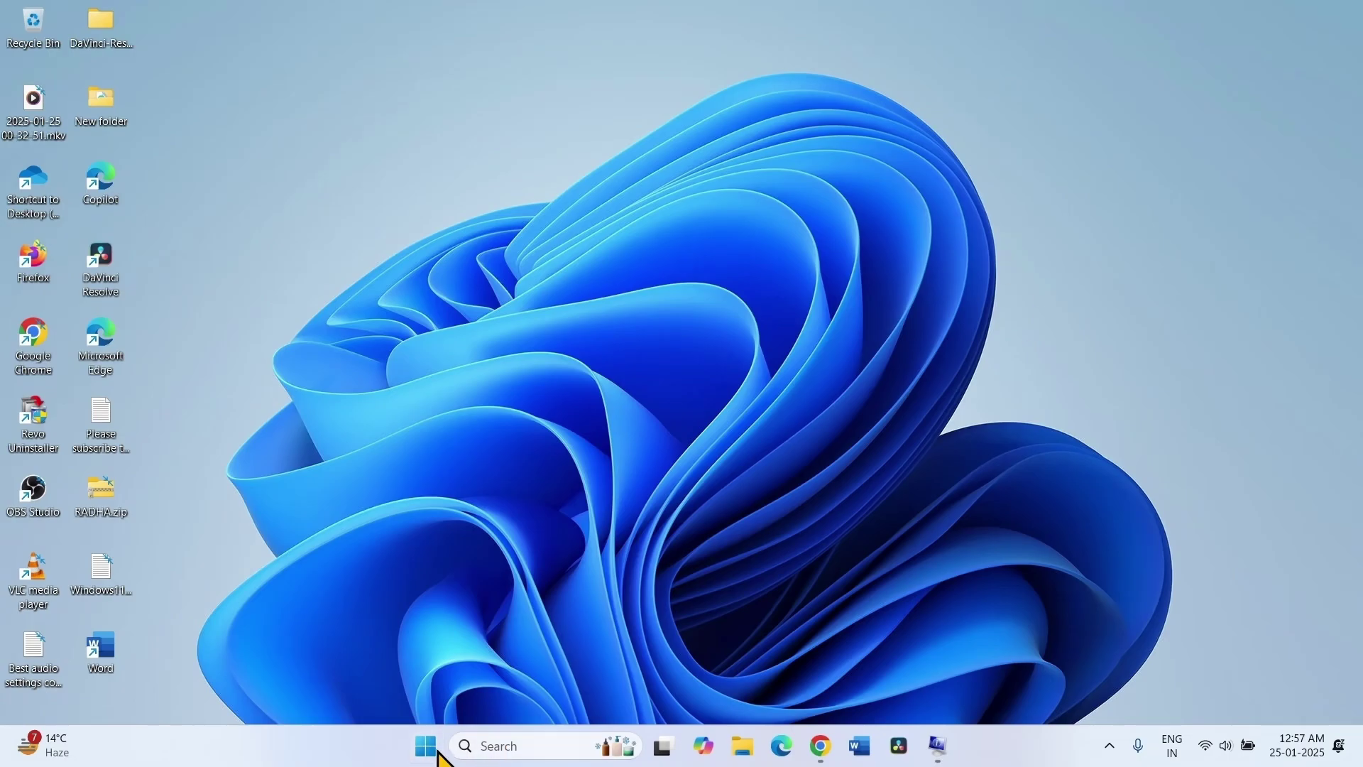
click(432, 750)
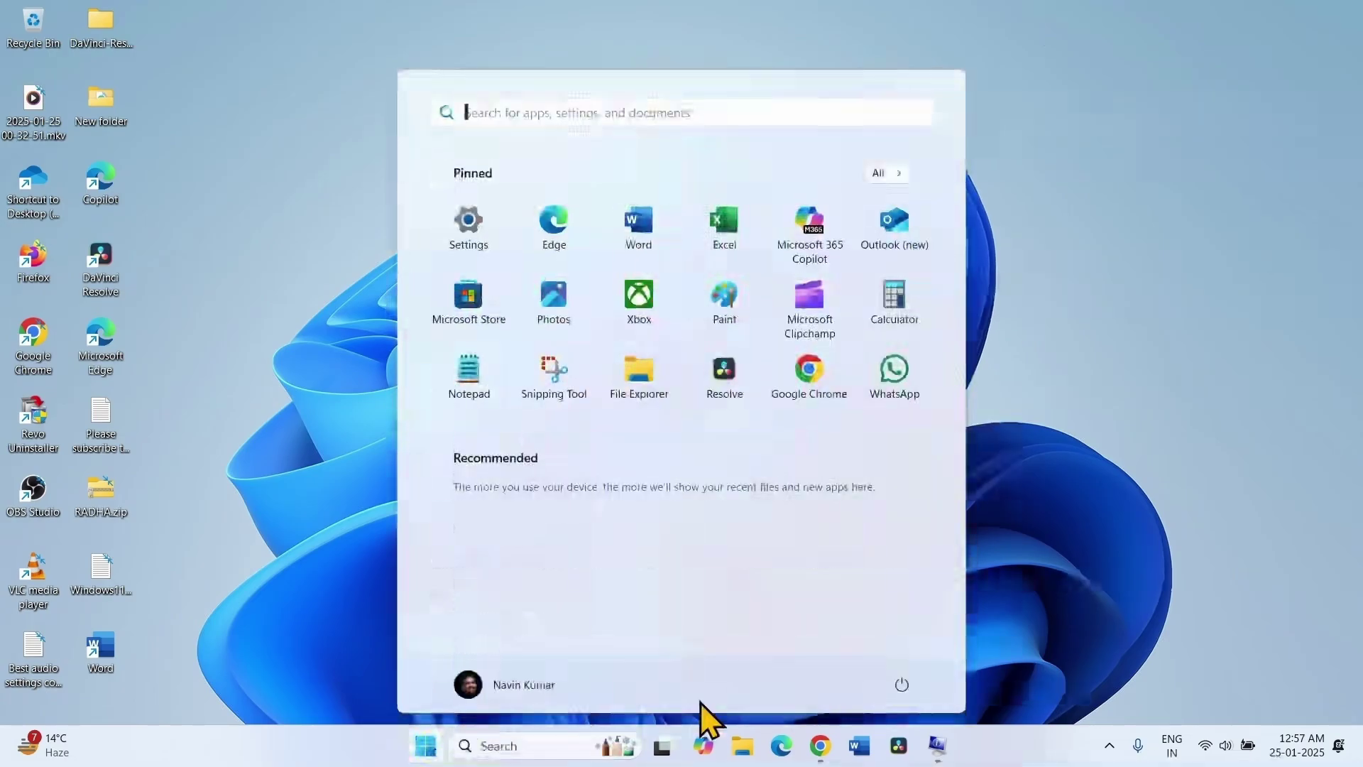
click(902, 685)
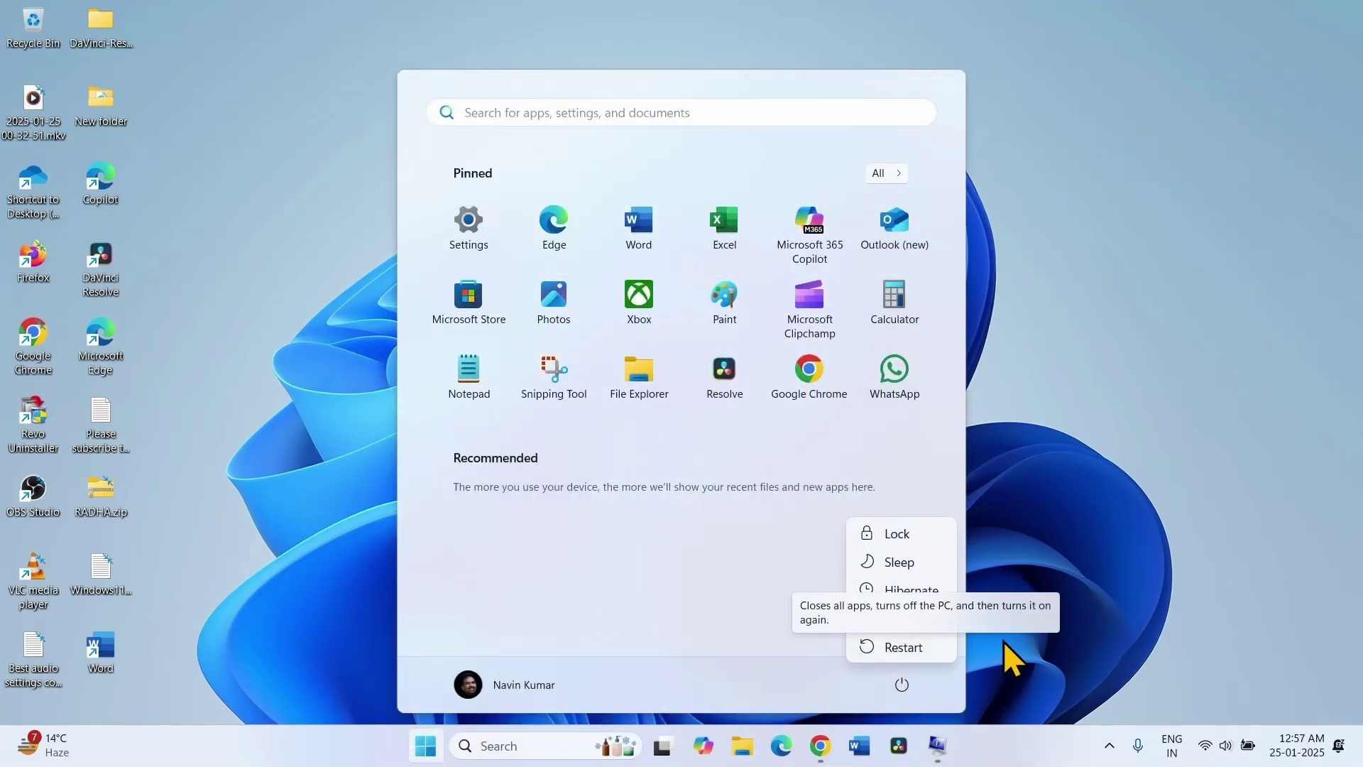
click(1088, 635)
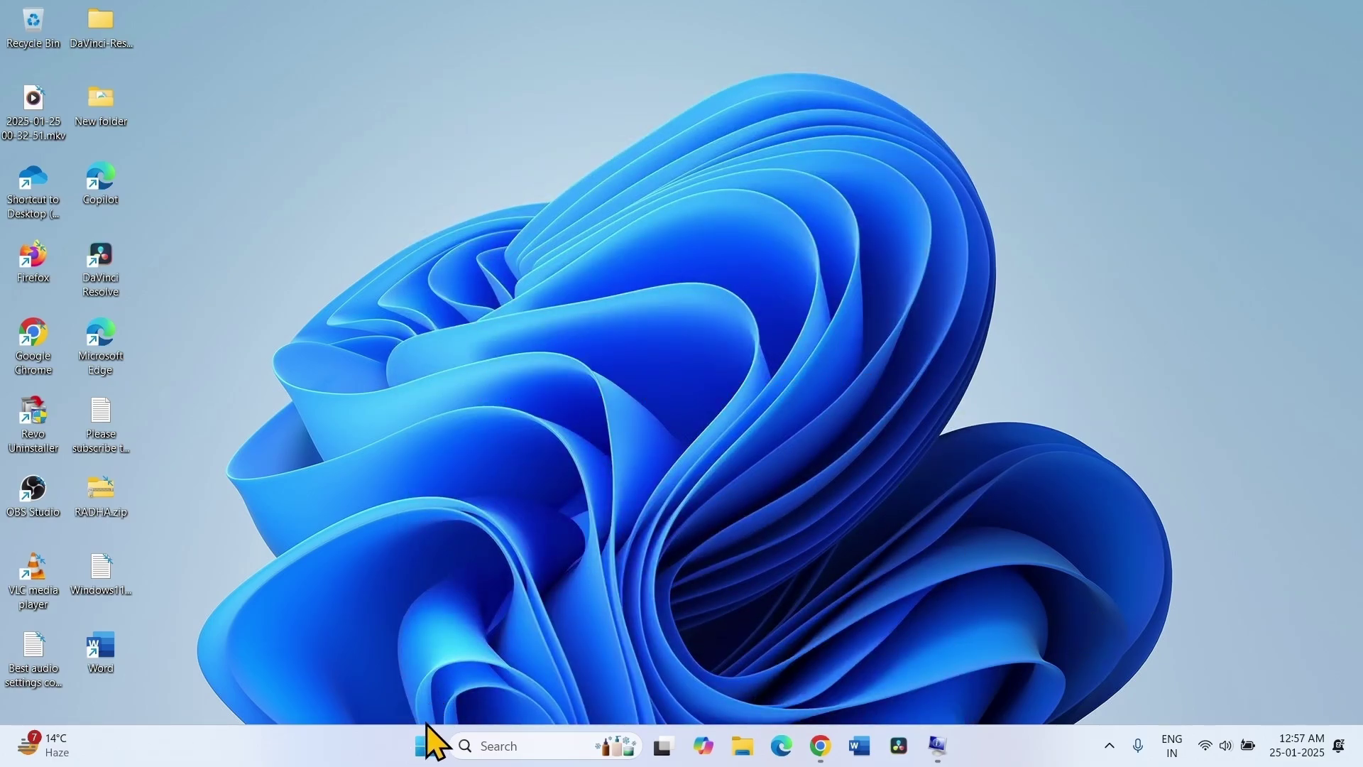
- Open Settings from Start and navigate to System > Recovery
click(426, 747)
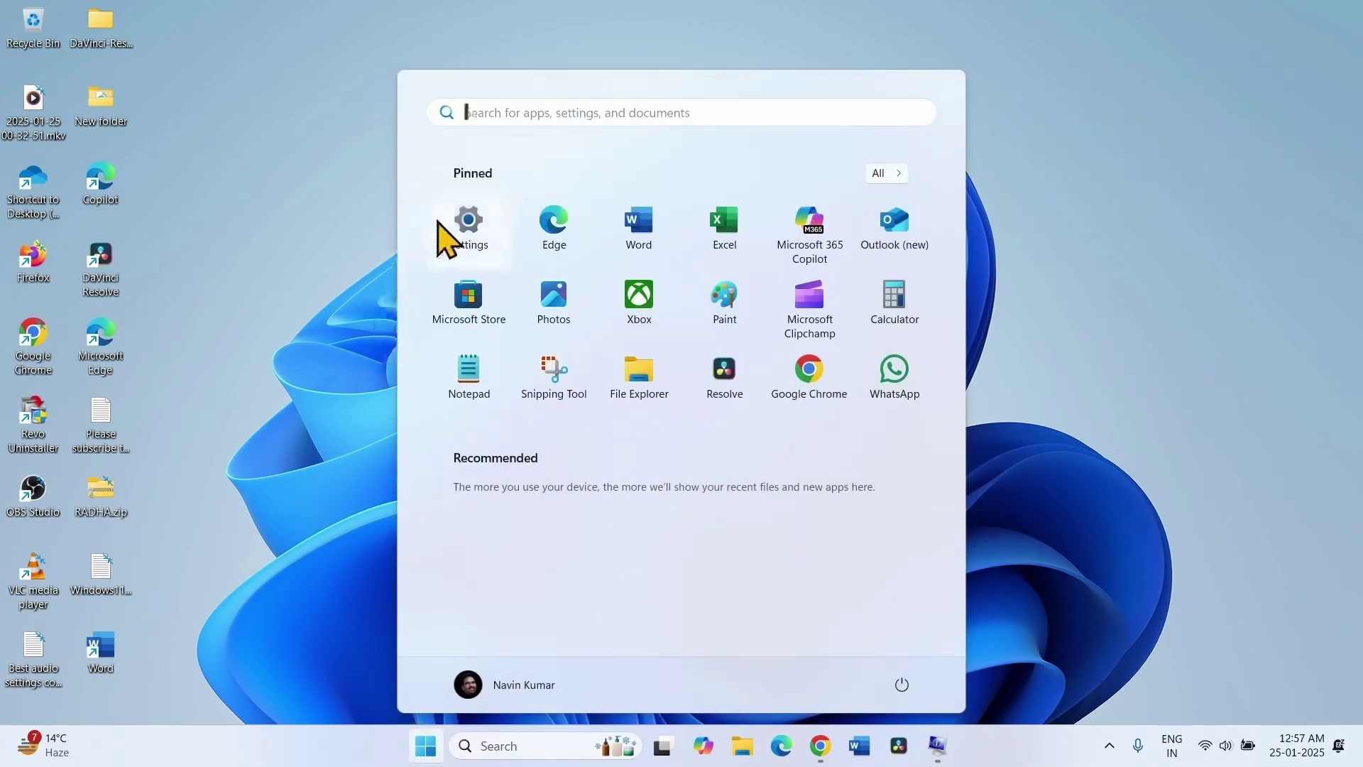
click(470, 234)
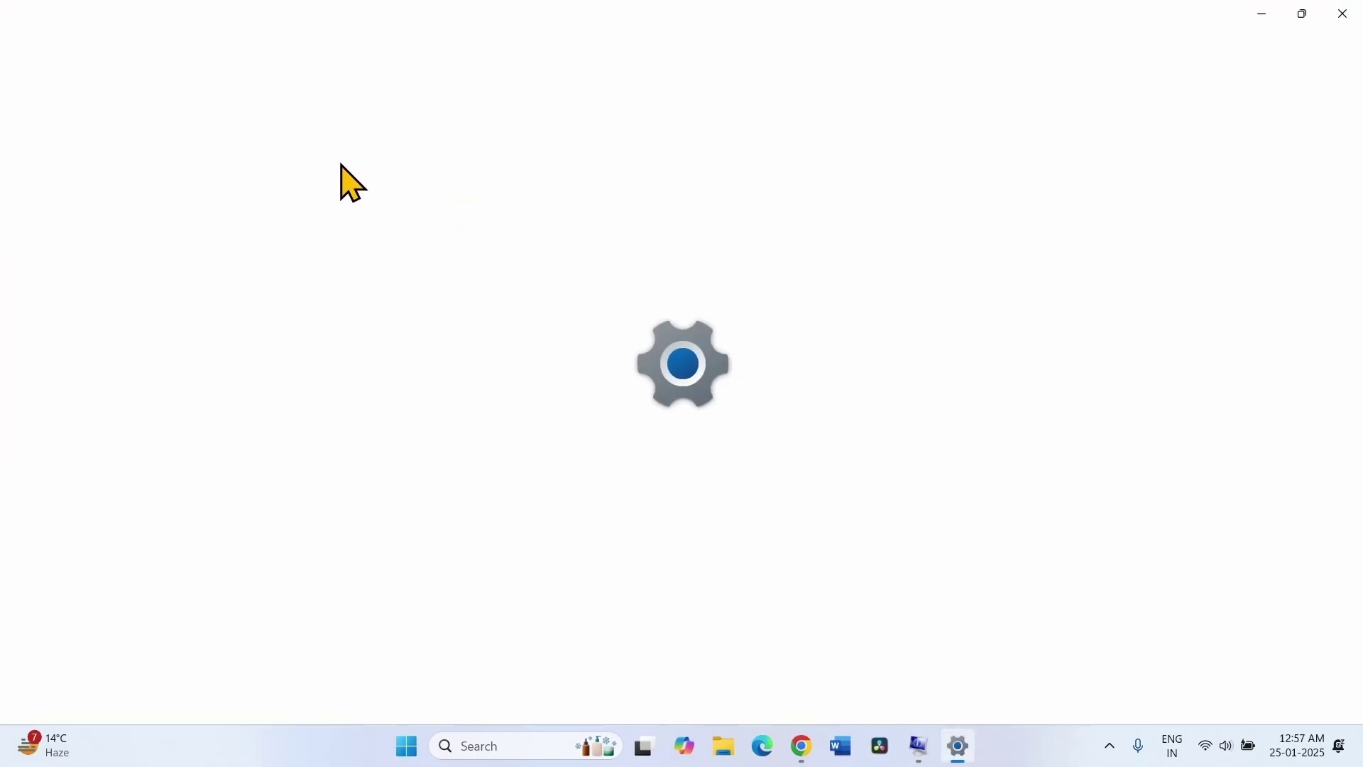
click(54, 227)
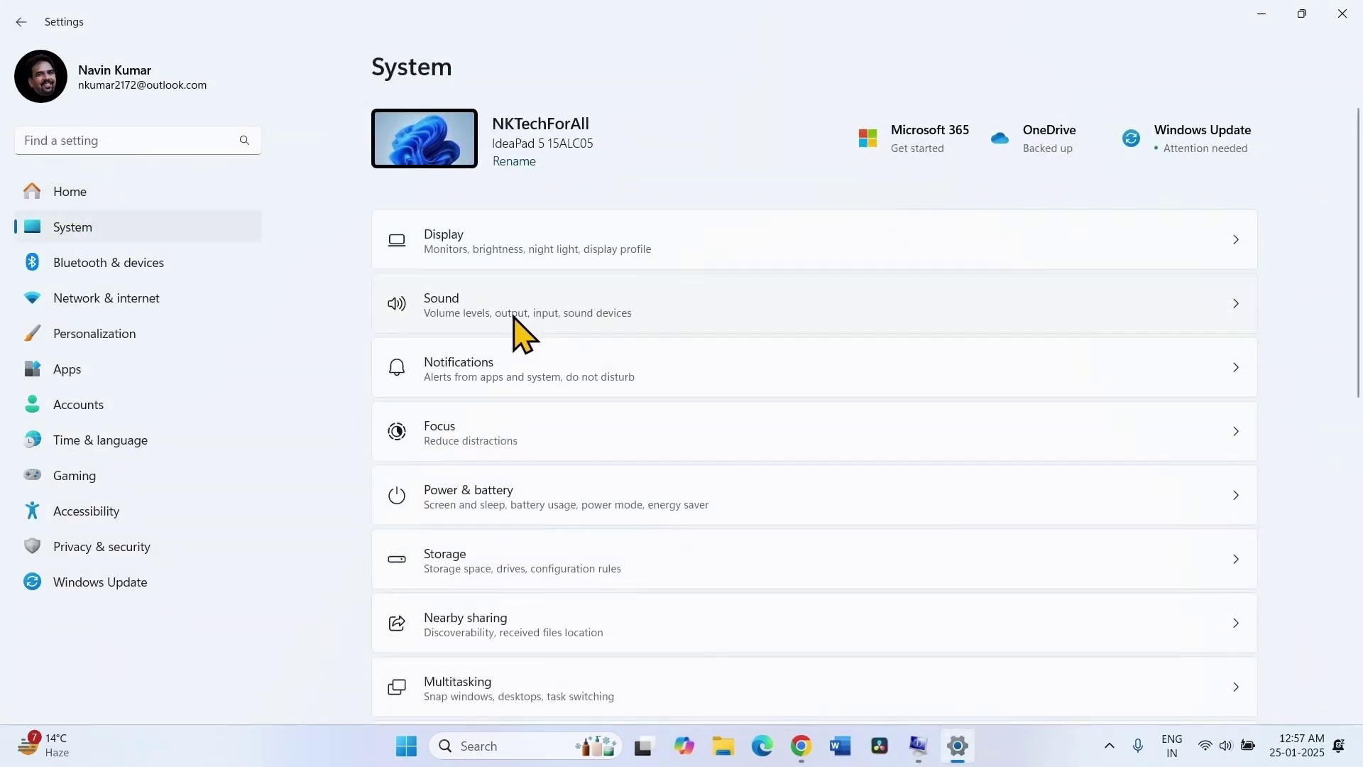
scroll(599, 519, down, 4)
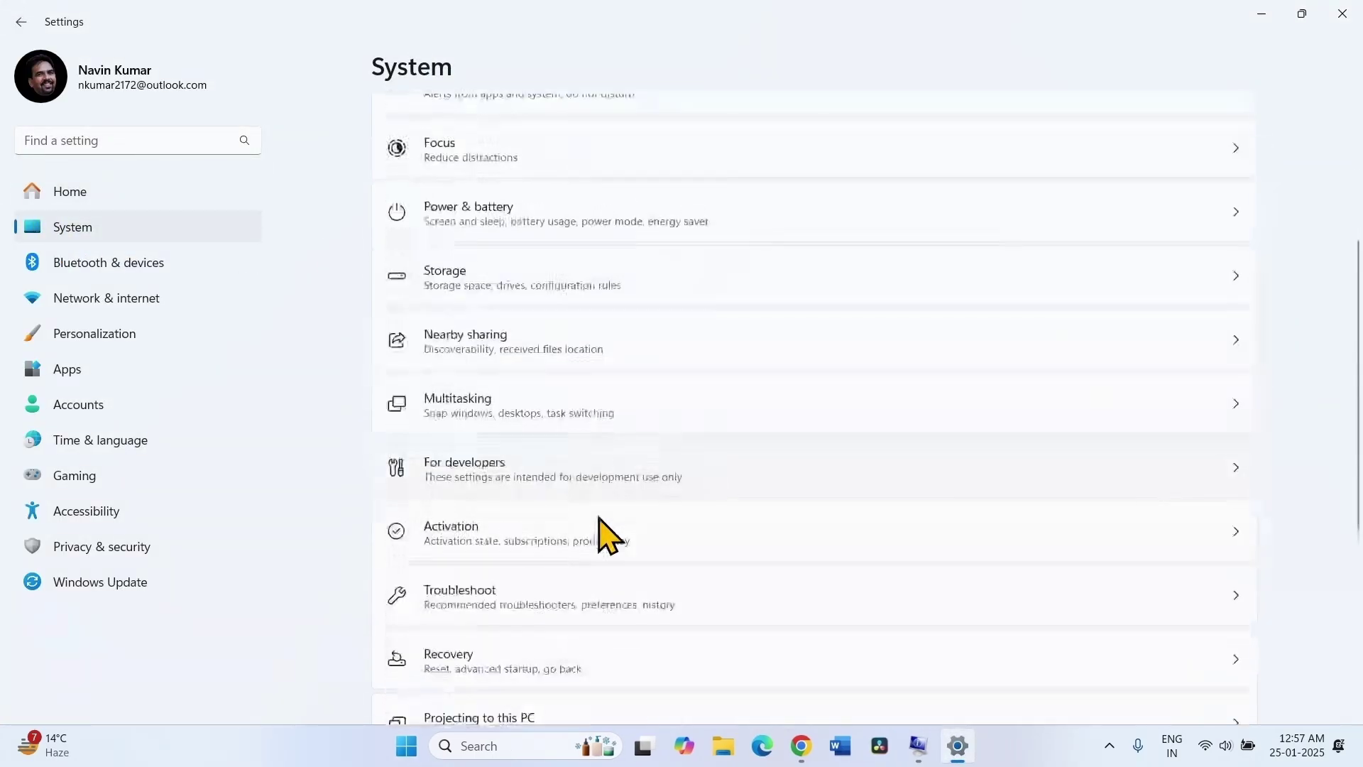
scroll(547, 462, down, 3)
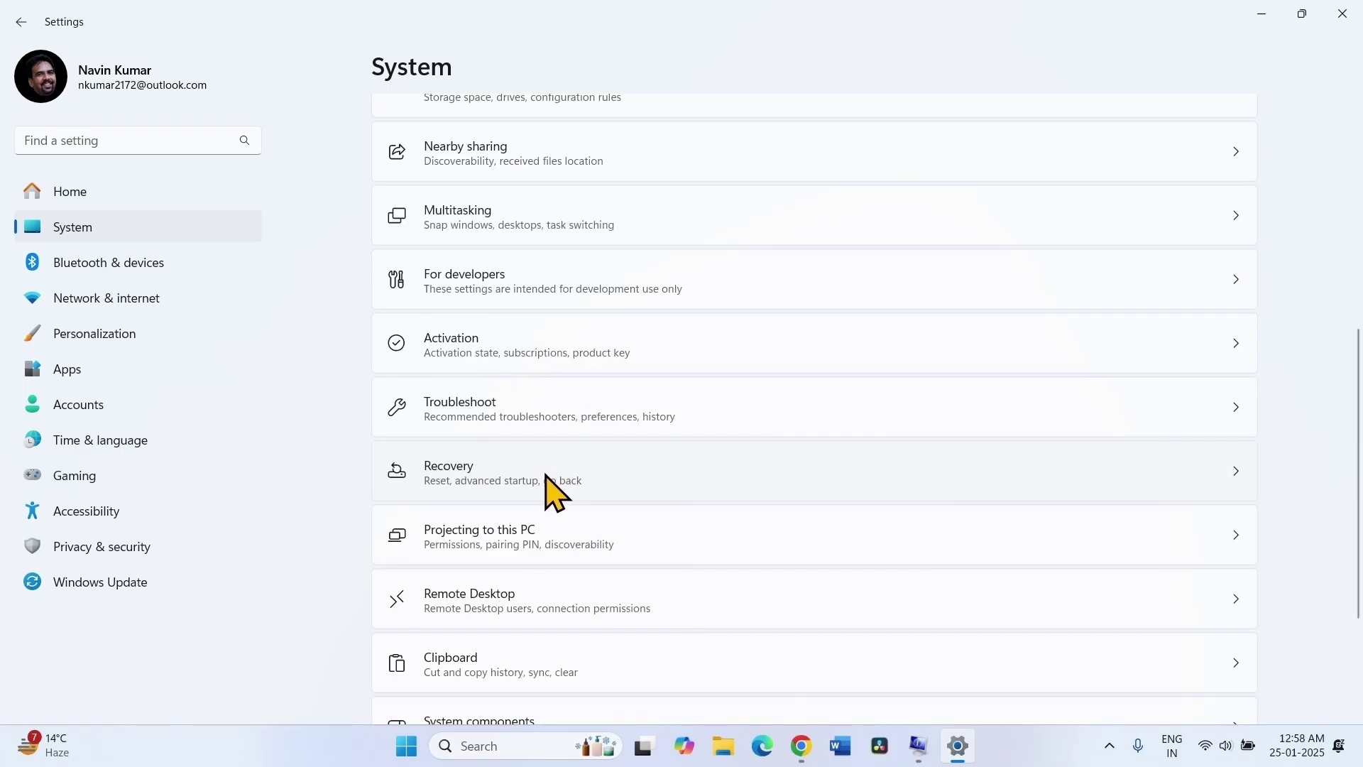
click(547, 472)
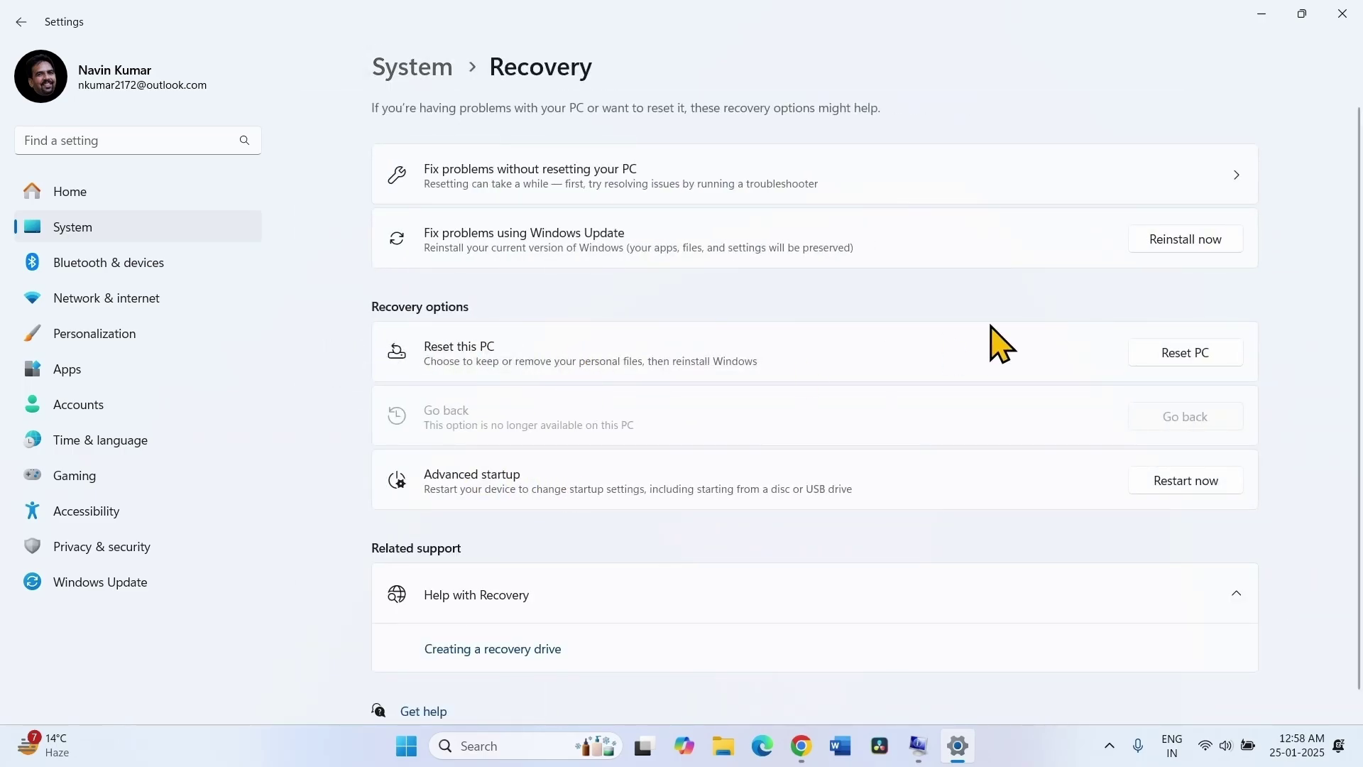
- Start Reset this PC with Remove everything and Local reinstall, accepting the additional settings
click(1175, 354)
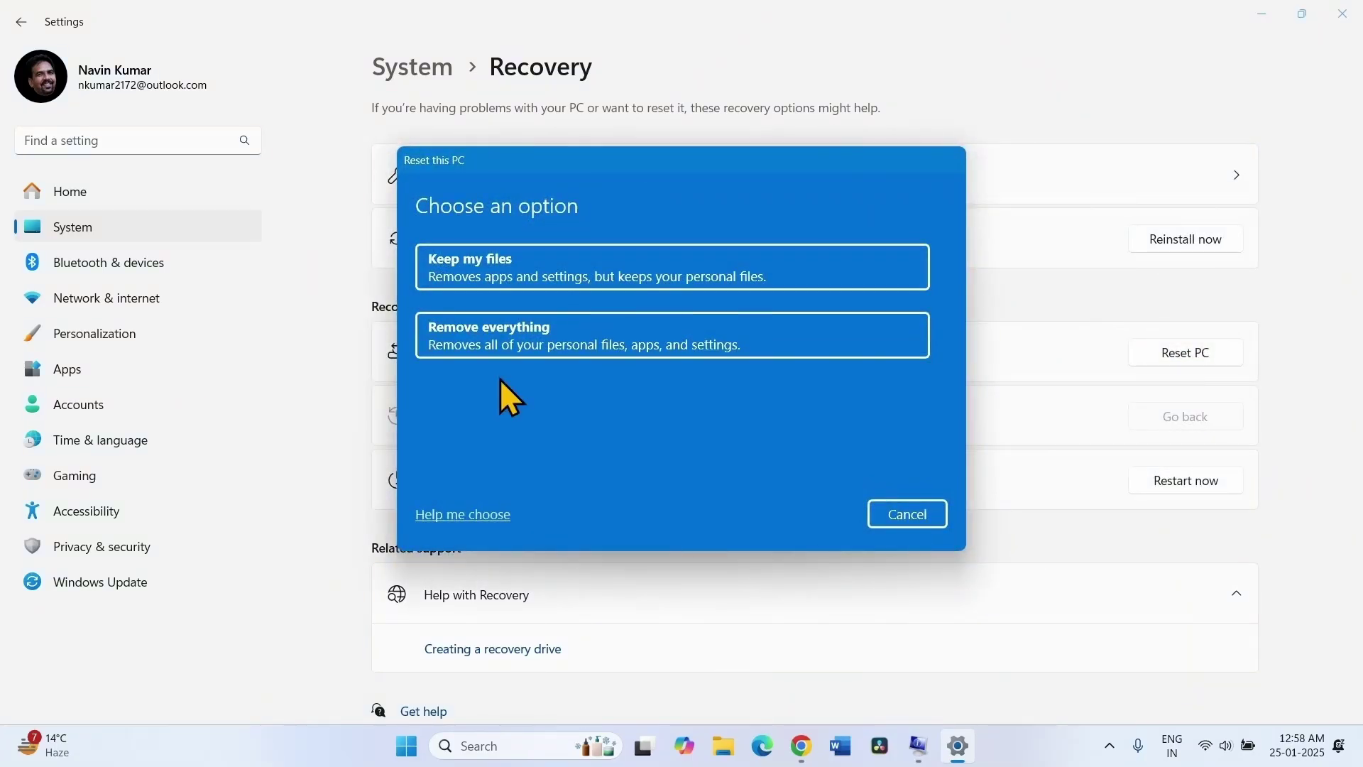
click(493, 342)
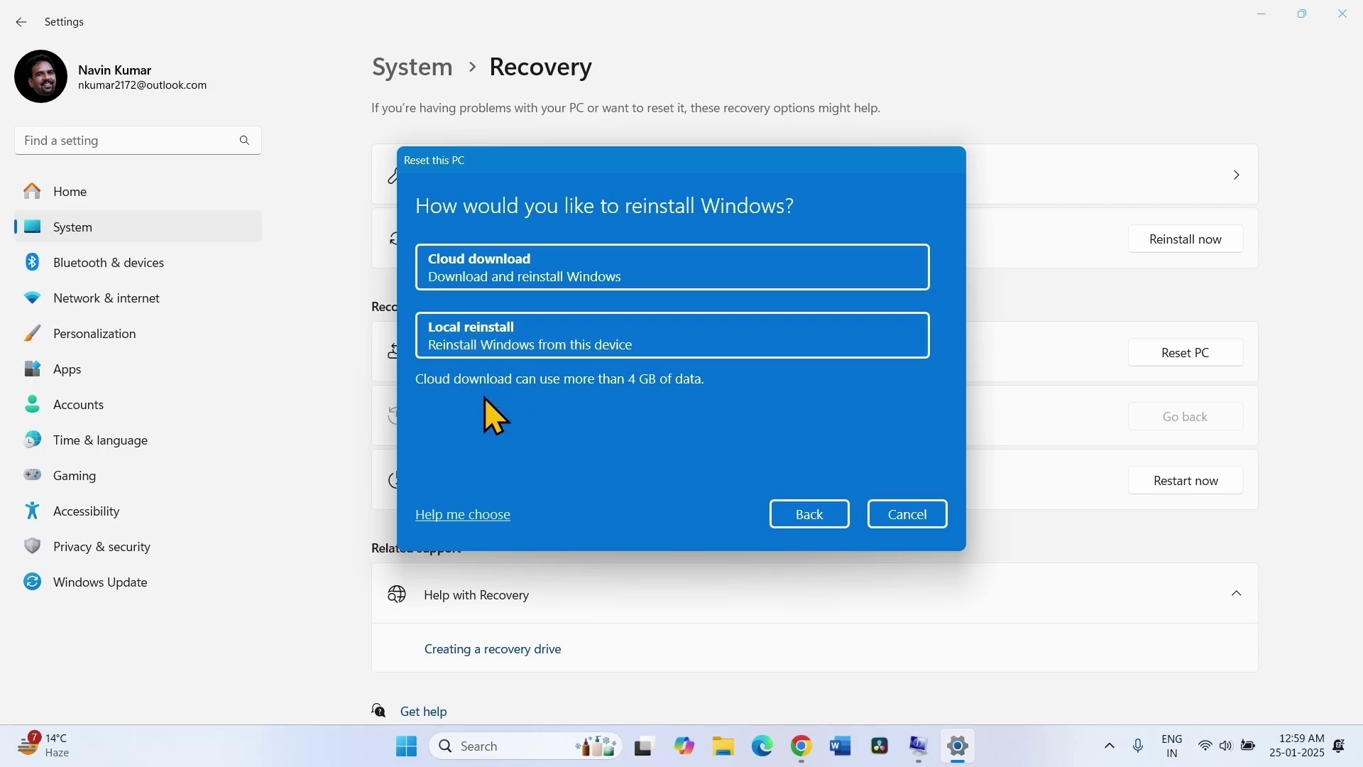
click(482, 339)
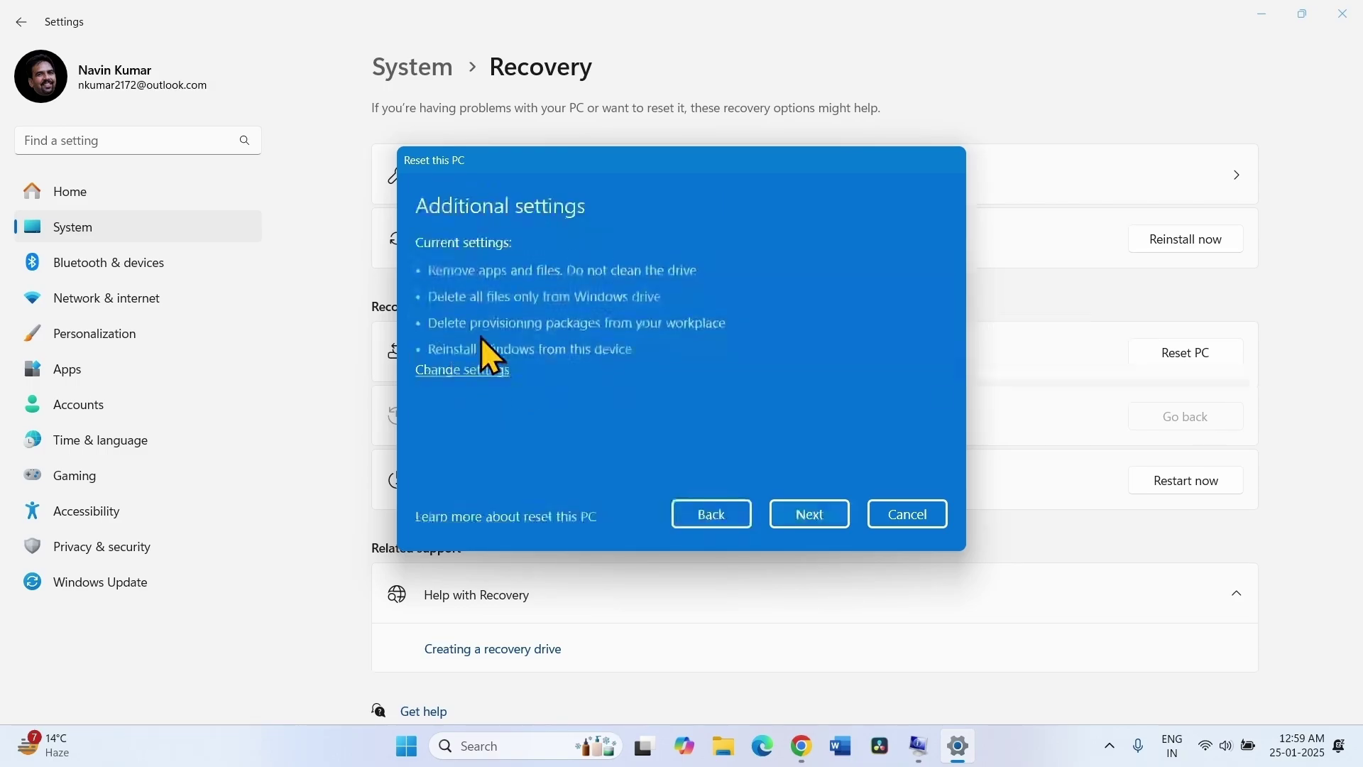
click(808, 516)
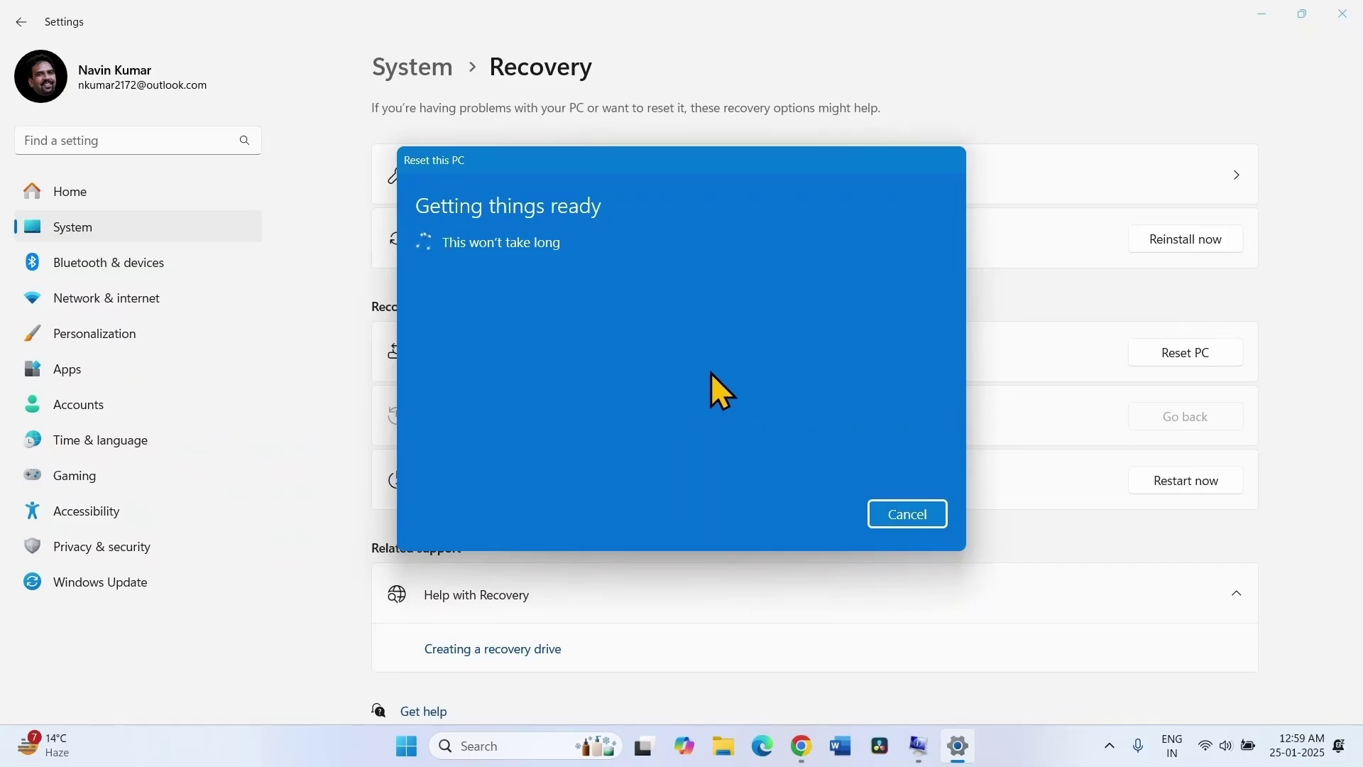